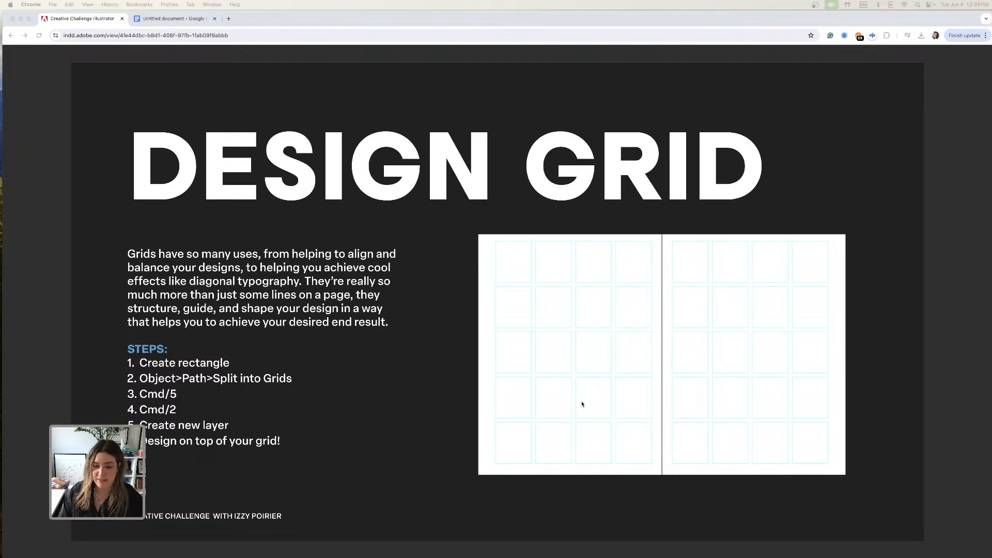
# Switch to Illustrator and bring the blank document's whole artboard into view at 66.67% zoom.
pyautogui.click(763, 543)
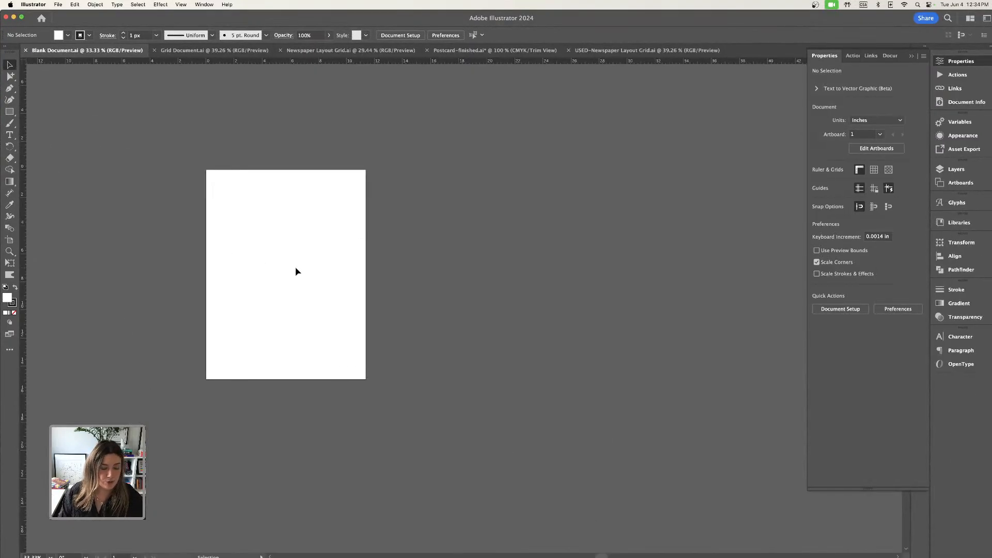
pyautogui.hscroll(-1, 296, 267)
pyautogui.press('super+equal')
pyautogui.press('super+equal')
pyautogui.moveTo(146, 233); pyautogui.dragTo(410, 288)
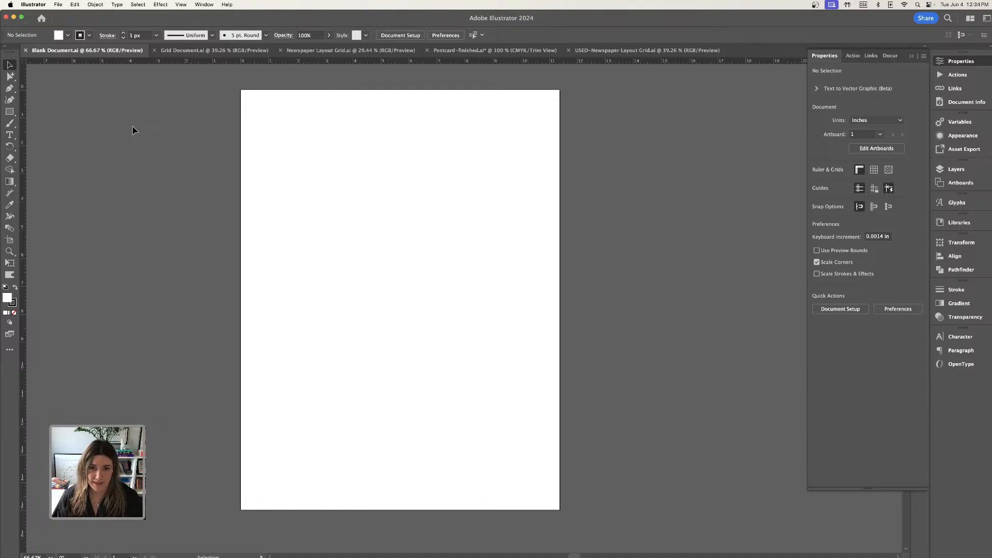
pyautogui.hscroll(-5, 191, 165)
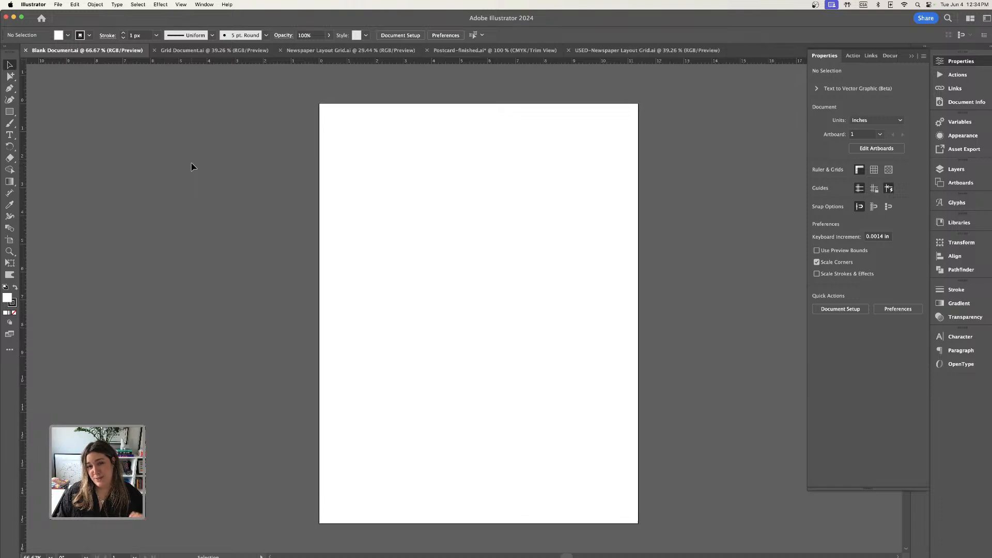
pyautogui.scroll(-1, 190, 166)
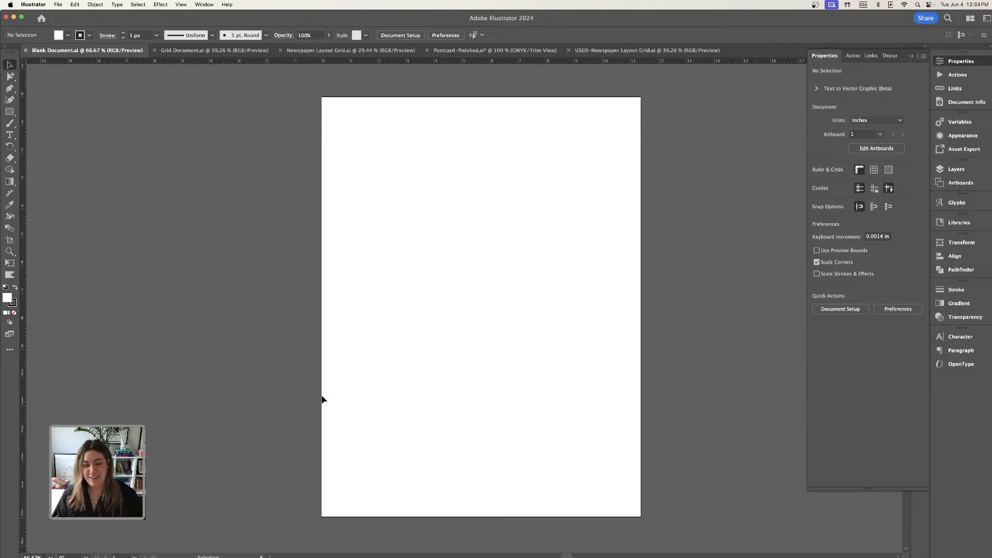
# Check the steps on the Design Grid slide in Chrome and return to Illustrator.
pyautogui.moveTo(158, 542)
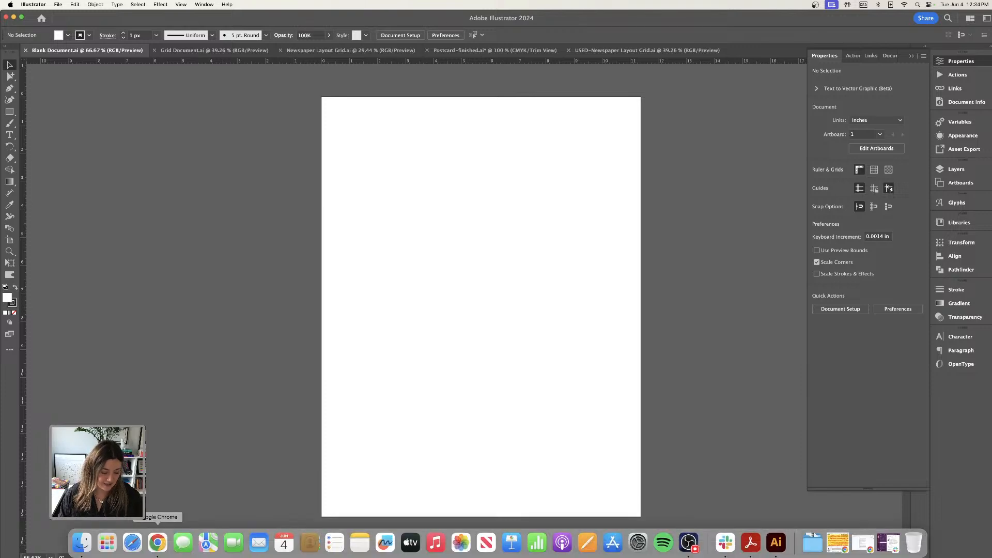
pyautogui.click(159, 550)
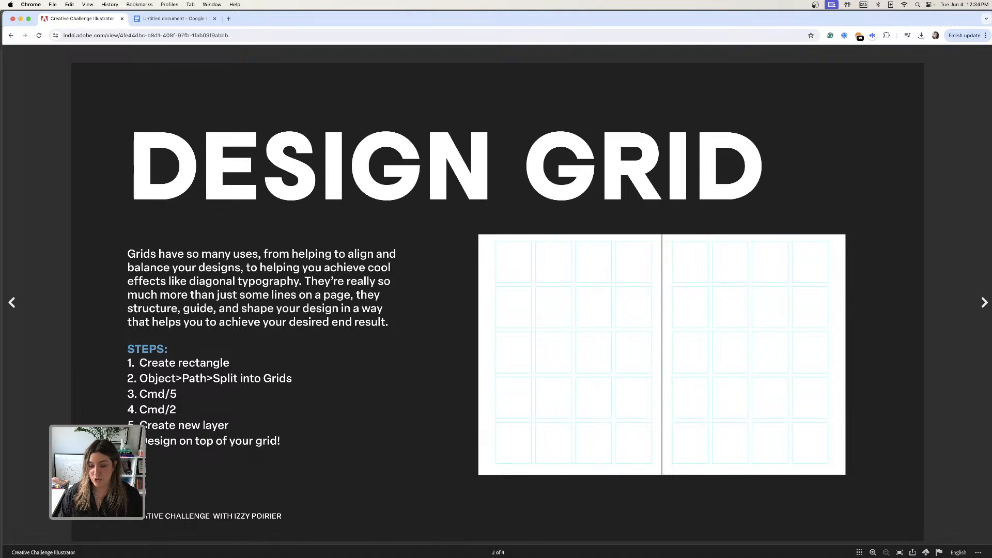
pyautogui.moveTo(663, 554)
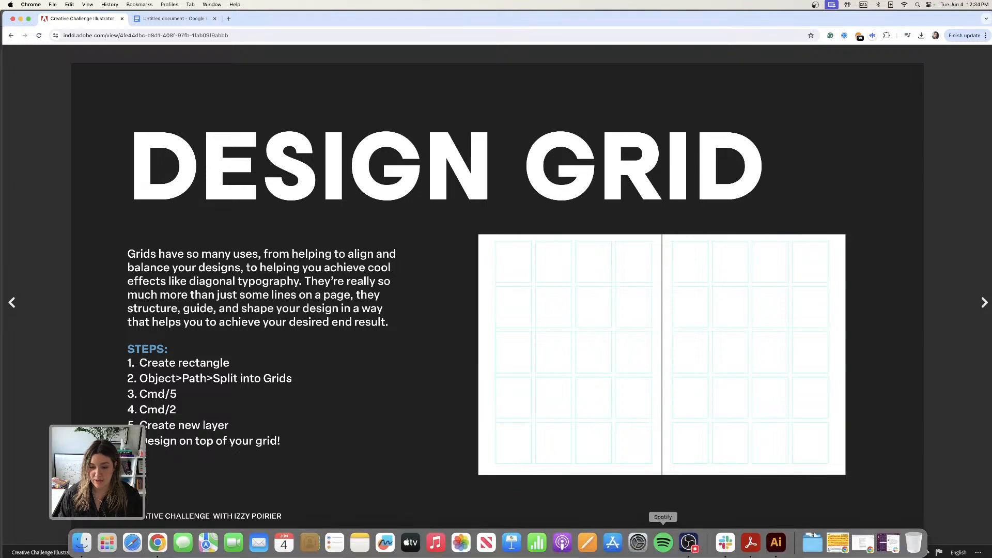
pyautogui.click(775, 549)
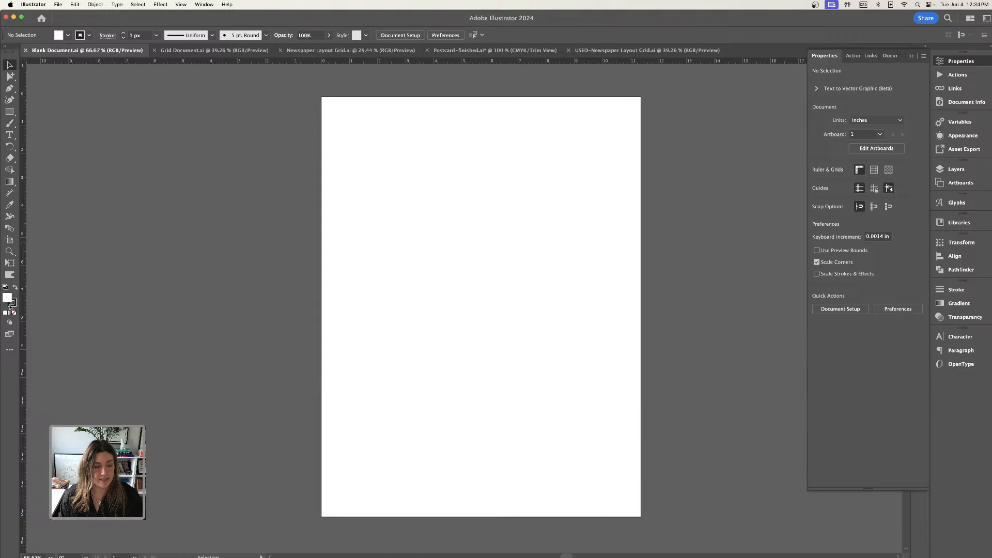
# Draw a rectangle with no fill, about 10 × 11.9 in, starting at the artboard's upper-left corner.
pyautogui.click(14, 313)
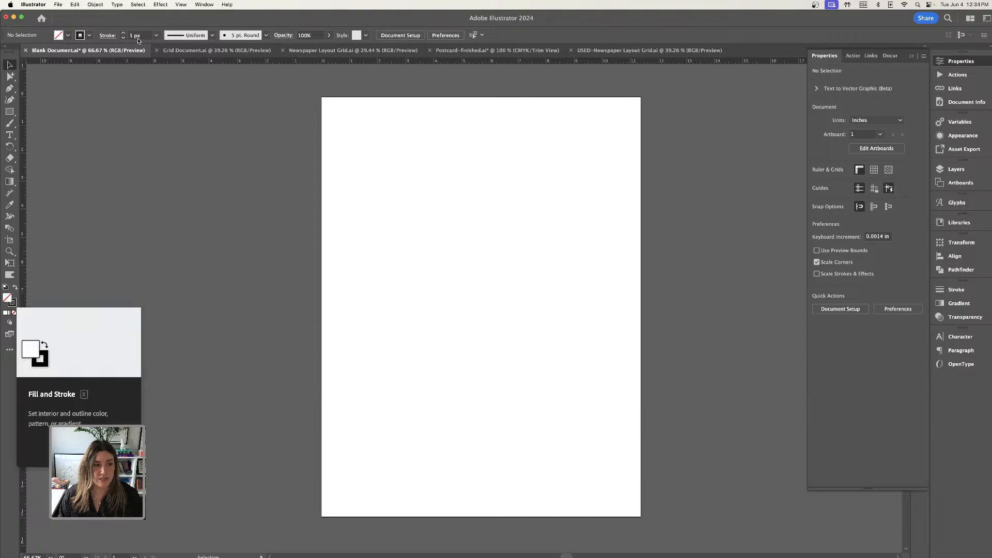
pyautogui.click(9, 111)
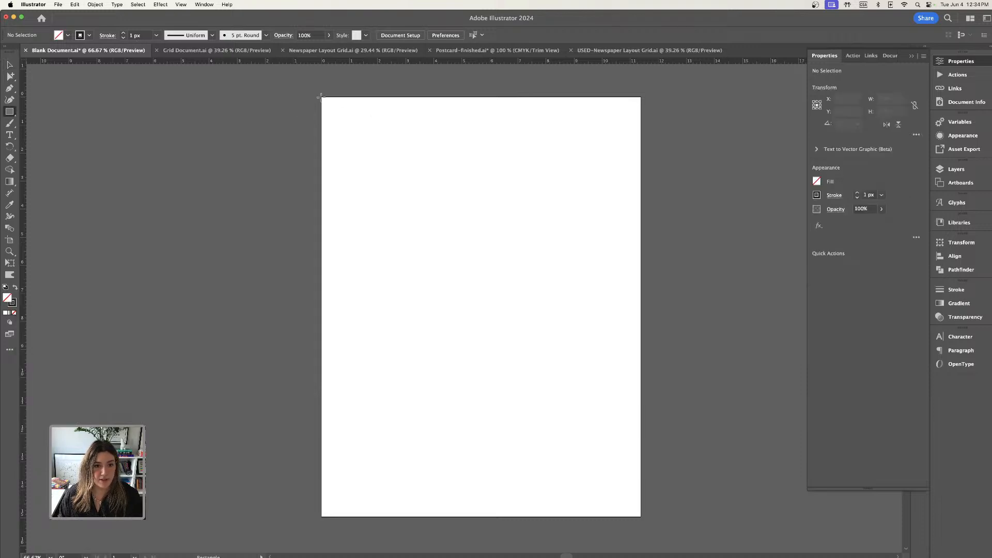
pyautogui.moveTo(321, 97)
pyautogui.mouseDown()
pyautogui.moveTo(472, 317)
pyautogui.moveTo(593, 423)
pyautogui.mouseUp()
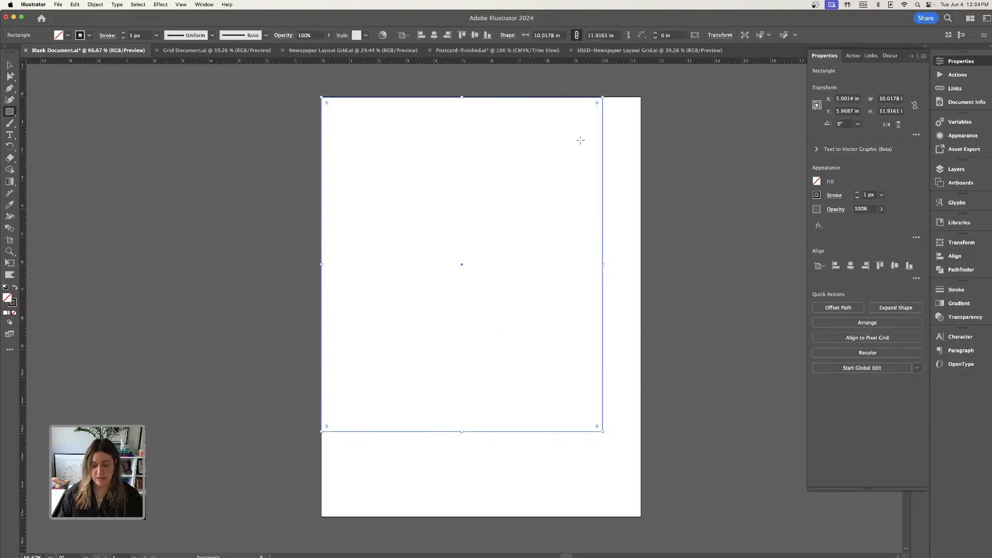
# Set the rectangle's width to 8.5 in and its height to 11 in.
pyautogui.press('super+1')
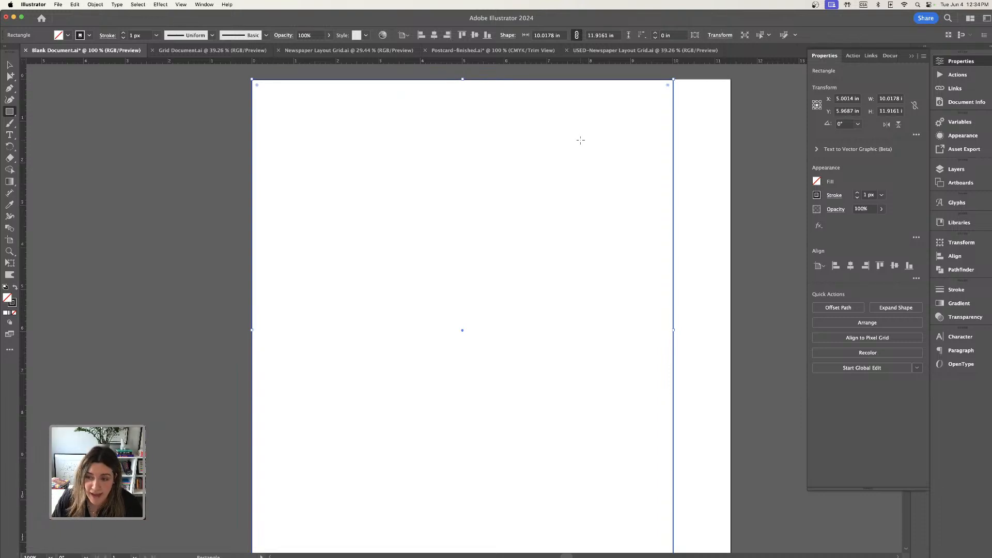
pyautogui.click(883, 98)
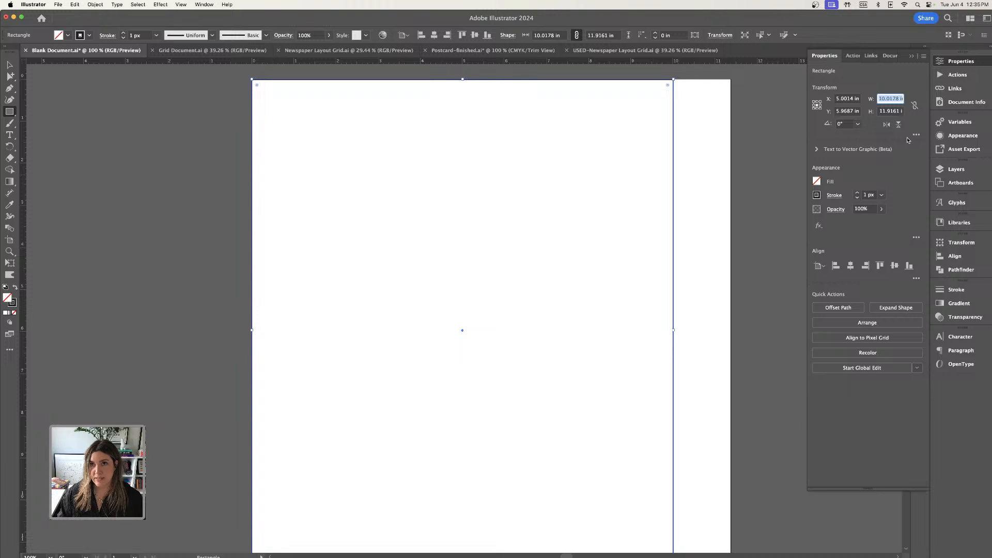
pyautogui.write('8.5')
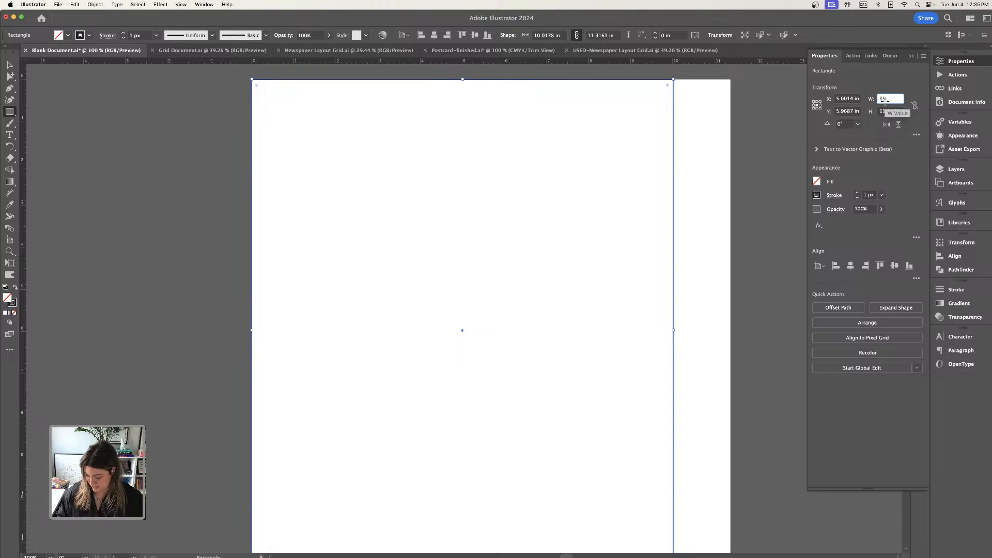
pyautogui.write('.5')
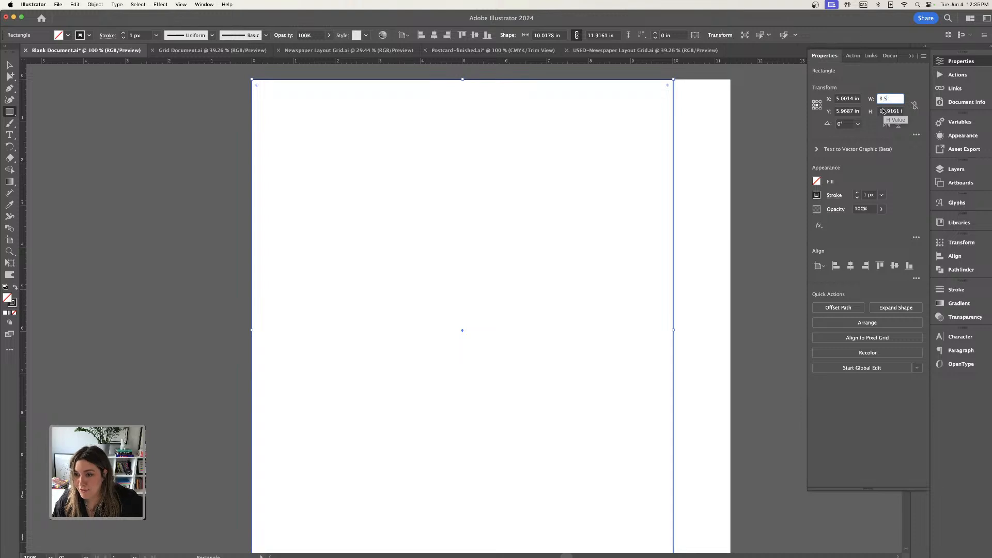
pyautogui.press('Tab')
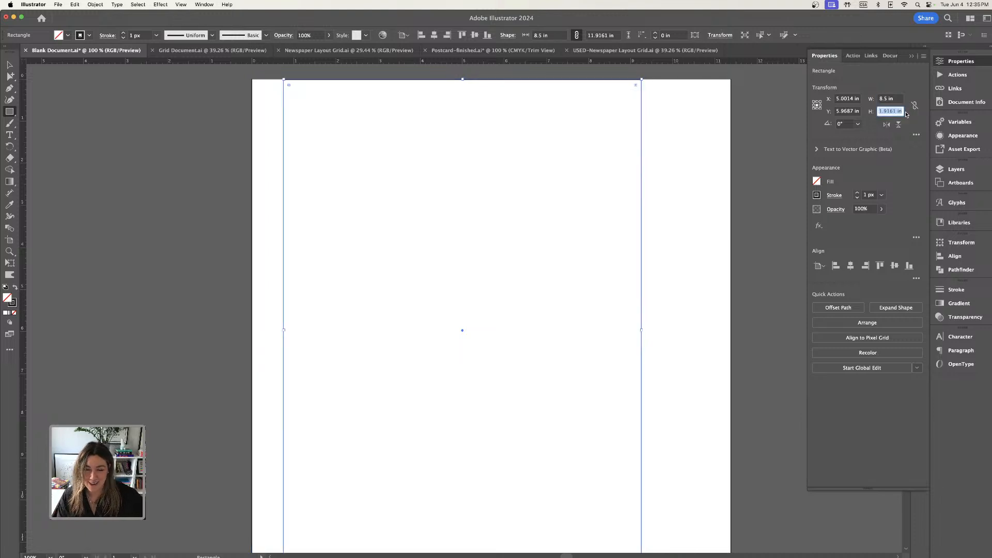
pyautogui.press('BackSpace')
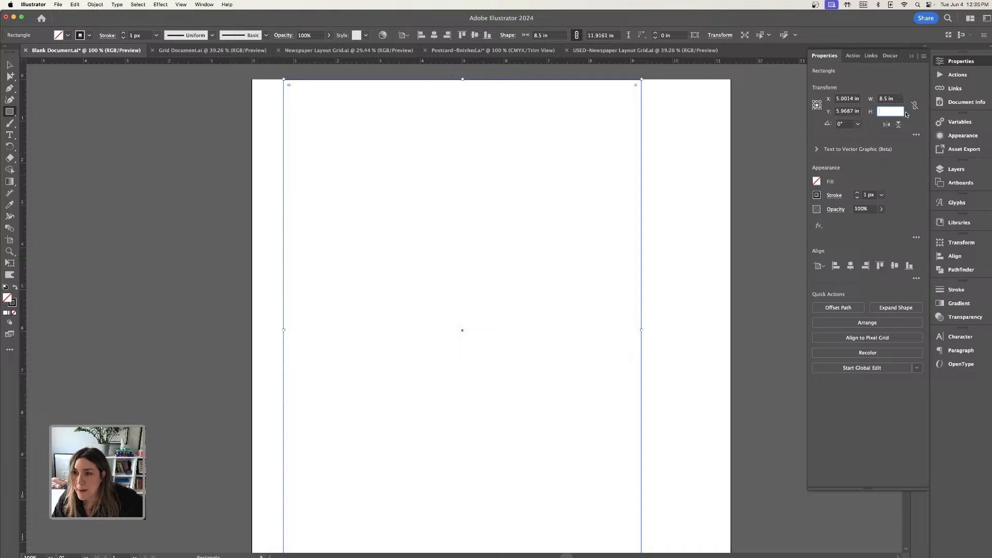
pyautogui.write('11')
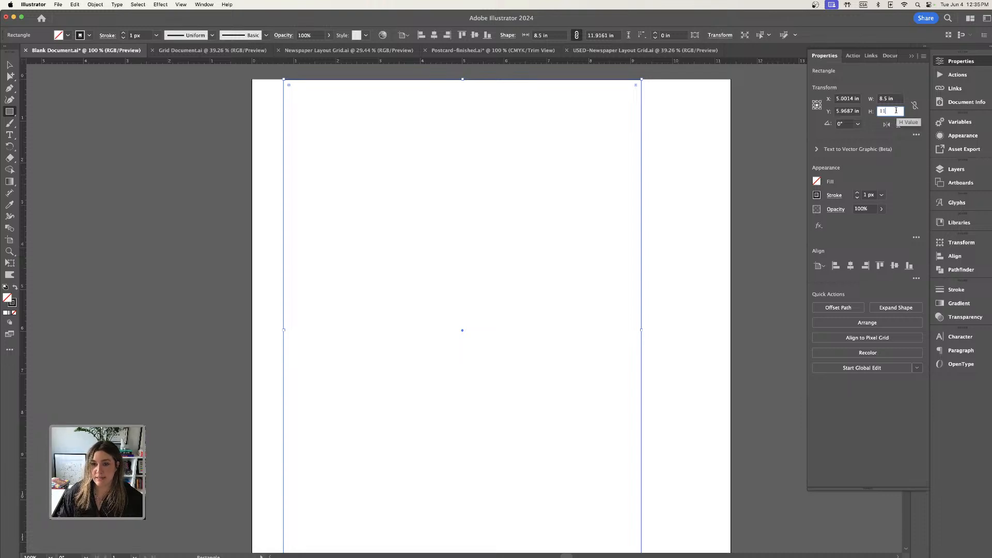
pyautogui.press('Return')
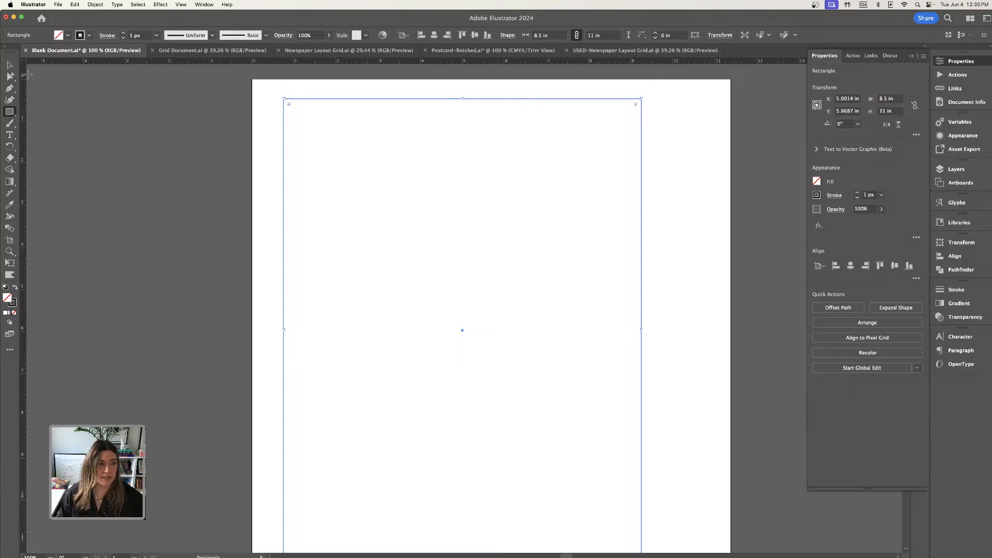
# Move the rectangle so it sits flush in the artboard's upper-left corner.
pyautogui.click(18, 65)
pyautogui.press('super+minus')
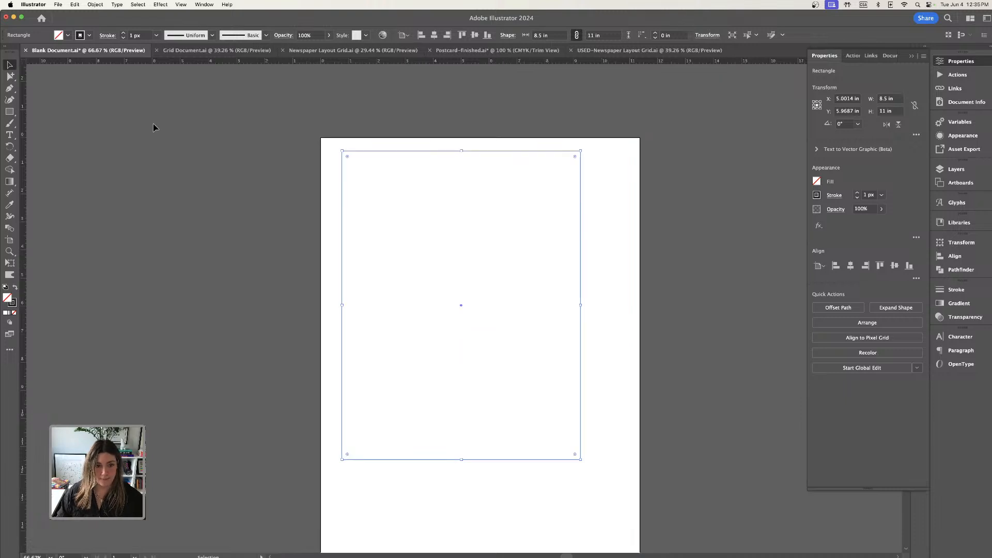
pyautogui.click(340, 188)
pyautogui.moveTo(340, 192); pyautogui.dragTo(321, 179)
# Move the rectangle into the artboard's lower-right corner and stretch it from its upper-left corner to cover the whole artboard.
pyautogui.scroll(-3, 343, 198)
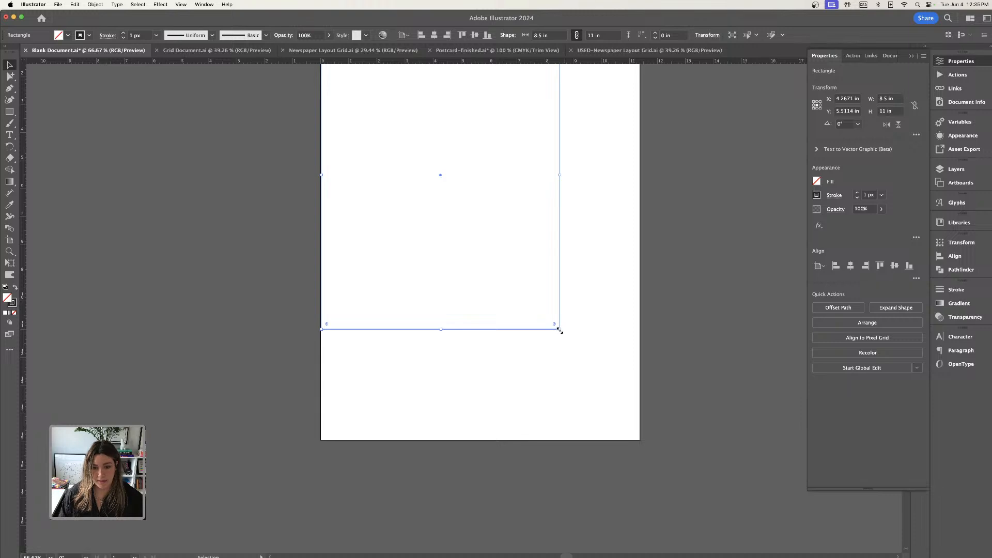
pyautogui.moveTo(558, 328); pyautogui.dragTo(642, 441)
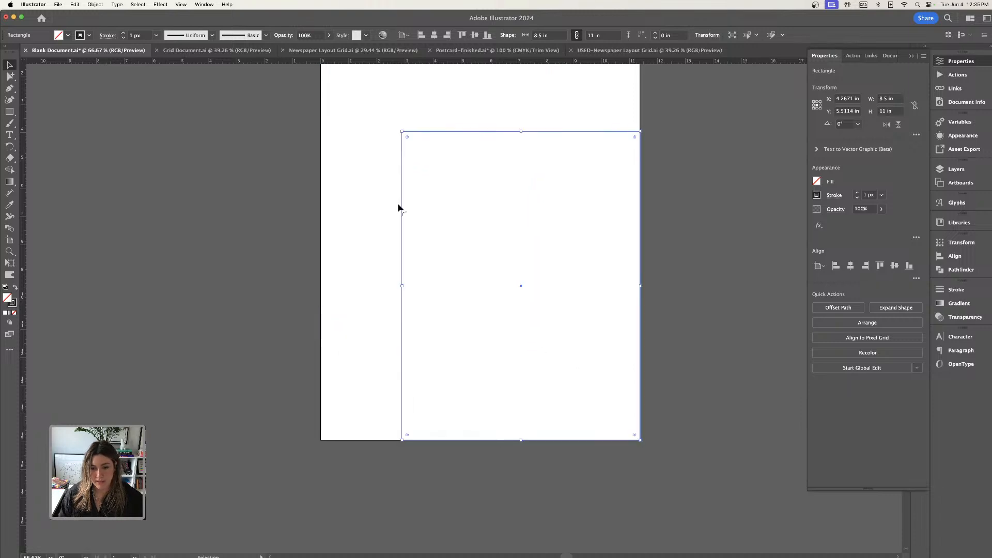
pyautogui.scroll(2, 376, 99)
pyautogui.moveTo(403, 178); pyautogui.dragTo(321, 69)
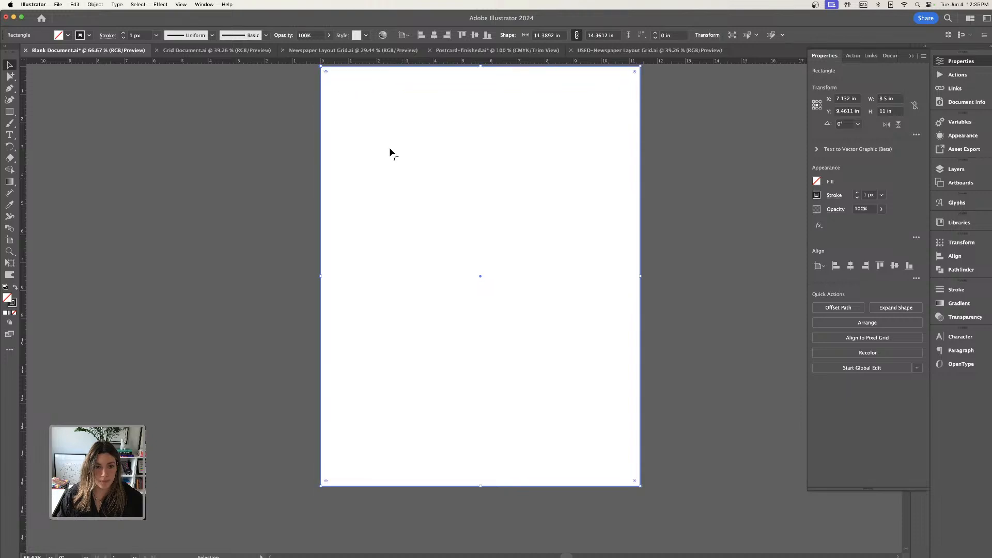
pyautogui.scroll(1, 395, 157)
# Set the rectangle's width to 11 in and its height to 14 in.
pyautogui.click(887, 99)
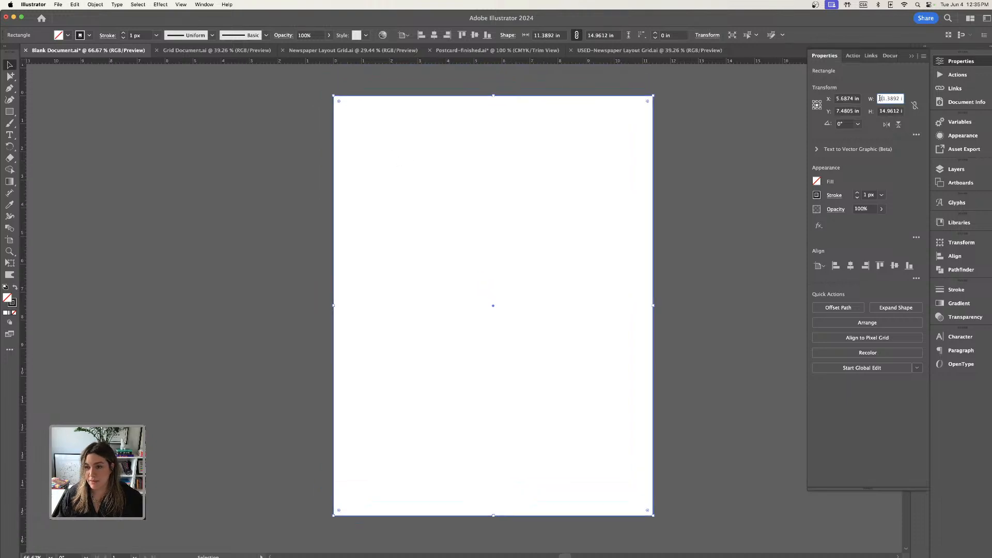
pyautogui.write('1')
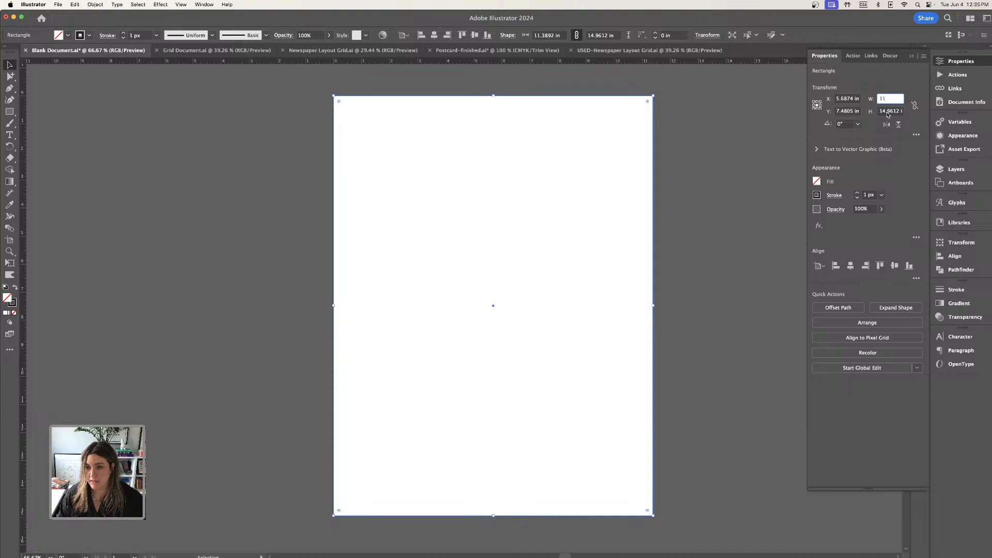
pyautogui.write('1')
pyautogui.press('Tab')
pyautogui.press('BackSpace')
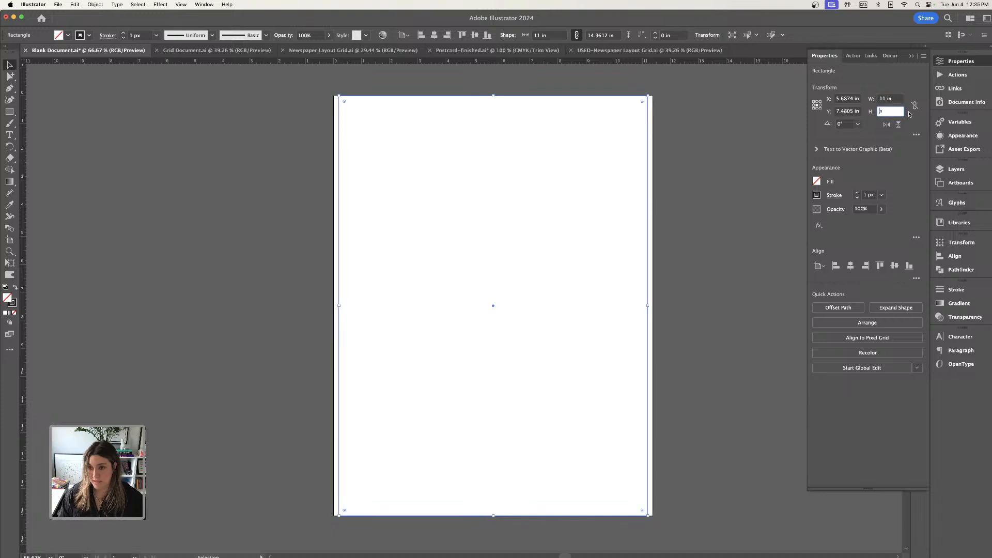
pyautogui.write('14')
pyautogui.press('Return')
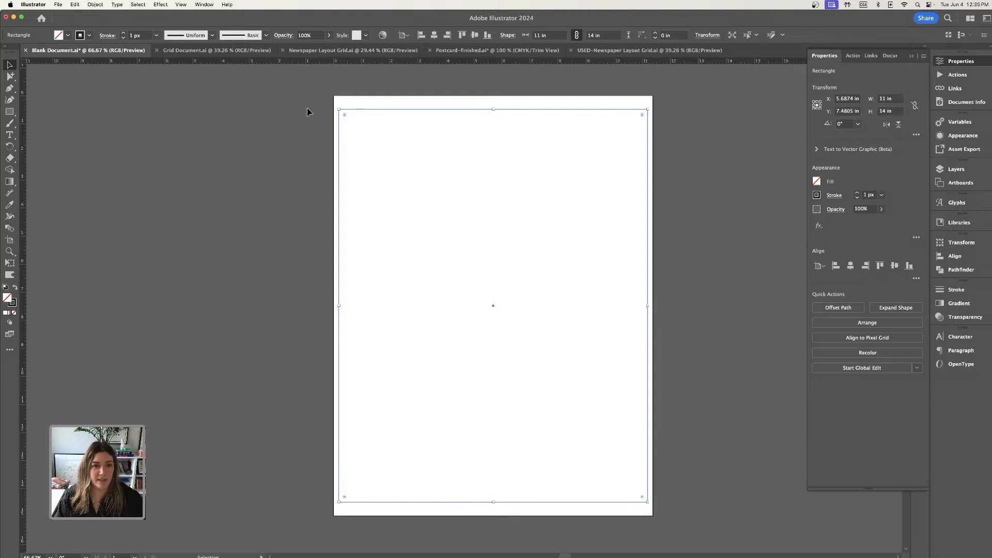
# Stretch the rectangle's upper-left and lower-right corners to the artboard's matching corners, about 11.38 × 14.98 in overall, and deselect it.
pyautogui.moveTo(341, 110); pyautogui.dragTo(333, 96)
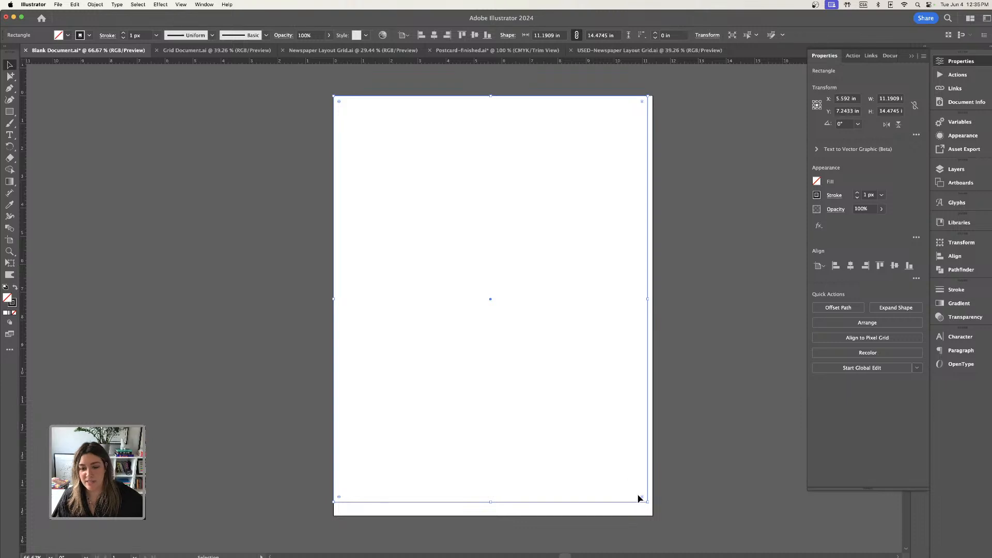
pyautogui.moveTo(648, 501); pyautogui.dragTo(653, 517)
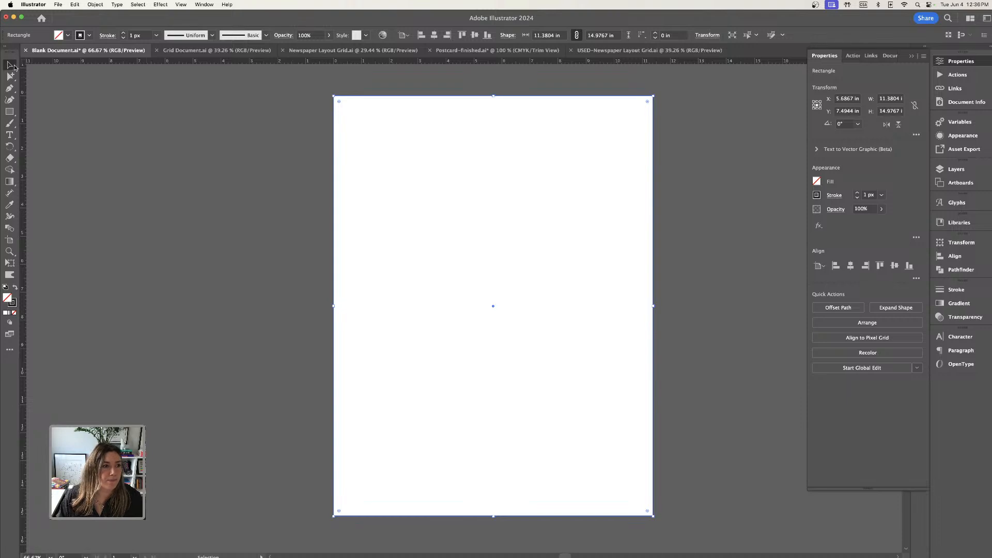
pyautogui.click(763, 135)
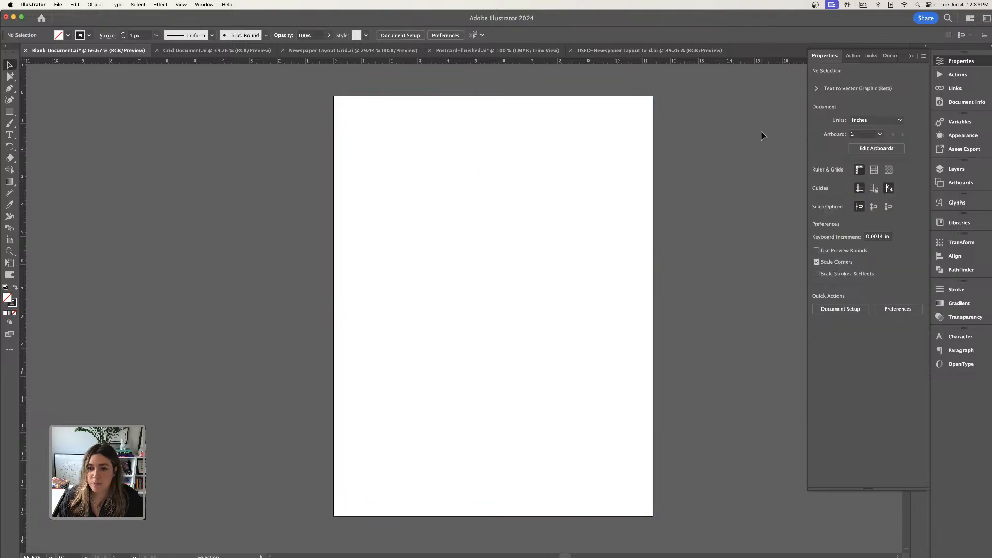
pyautogui.moveTo(318, 111); pyautogui.dragTo(455, 194)
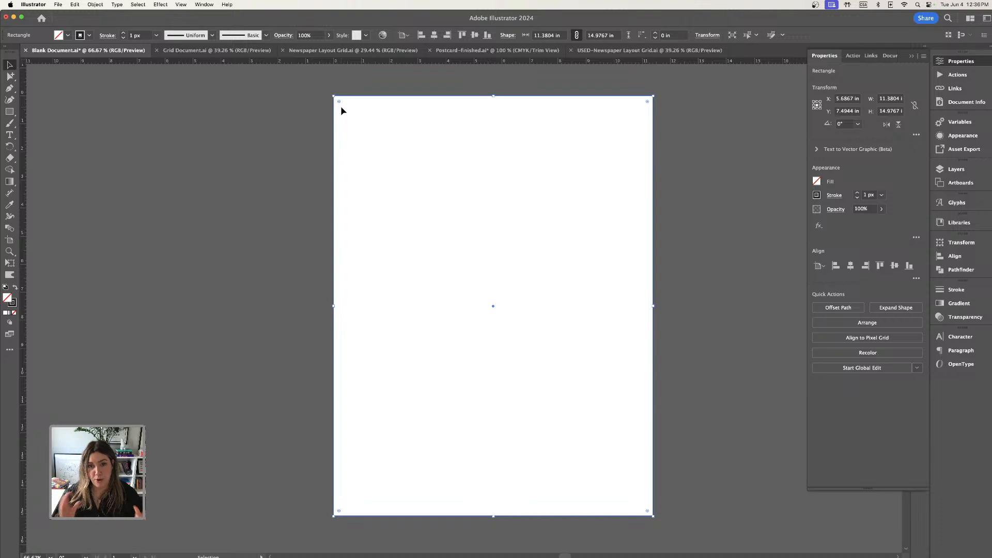
pyautogui.click(253, 106)
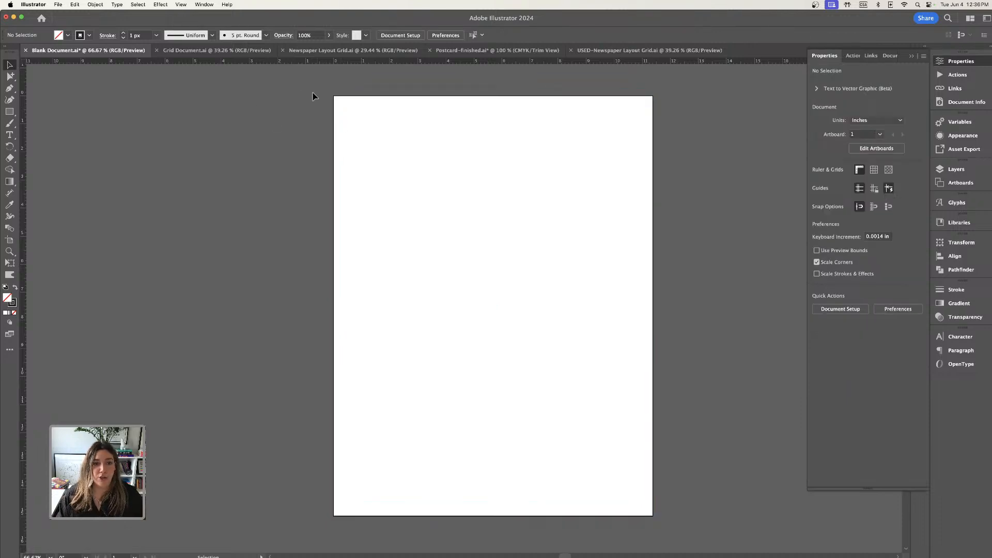
# Offset the artboard-sized rectangle's path by -1 in with Miter joins and the preview on, and deselect it.
pyautogui.click(354, 99)
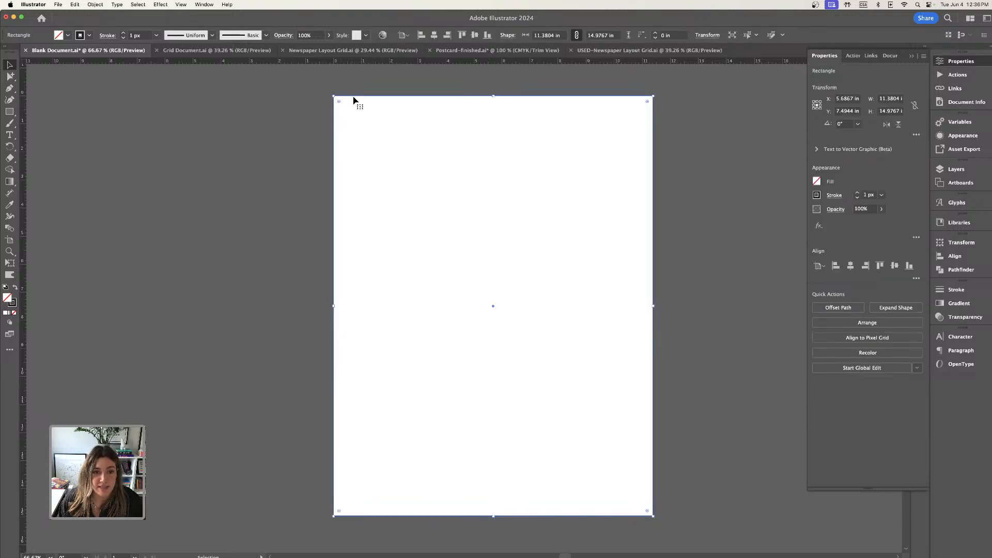
pyautogui.click(95, 5)
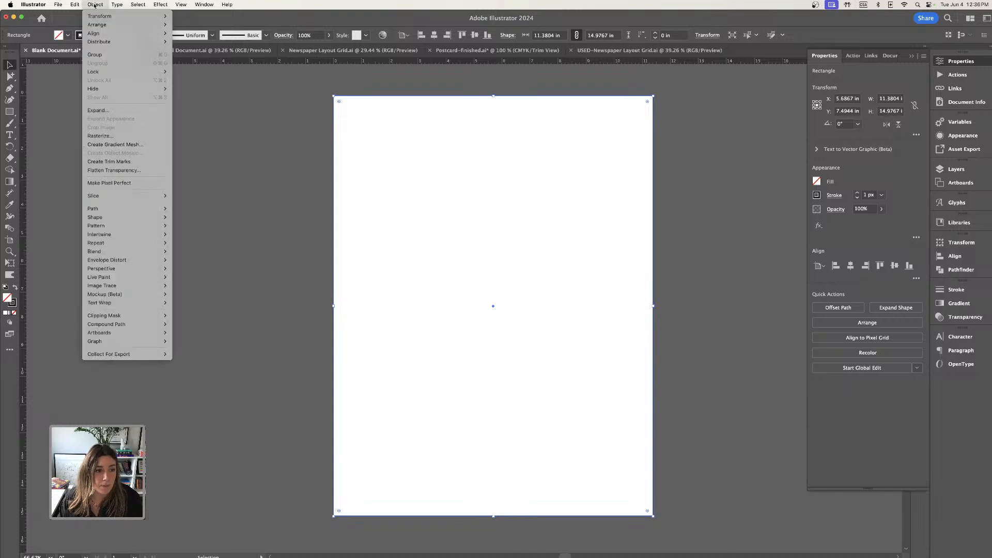
pyautogui.moveTo(103, 209)
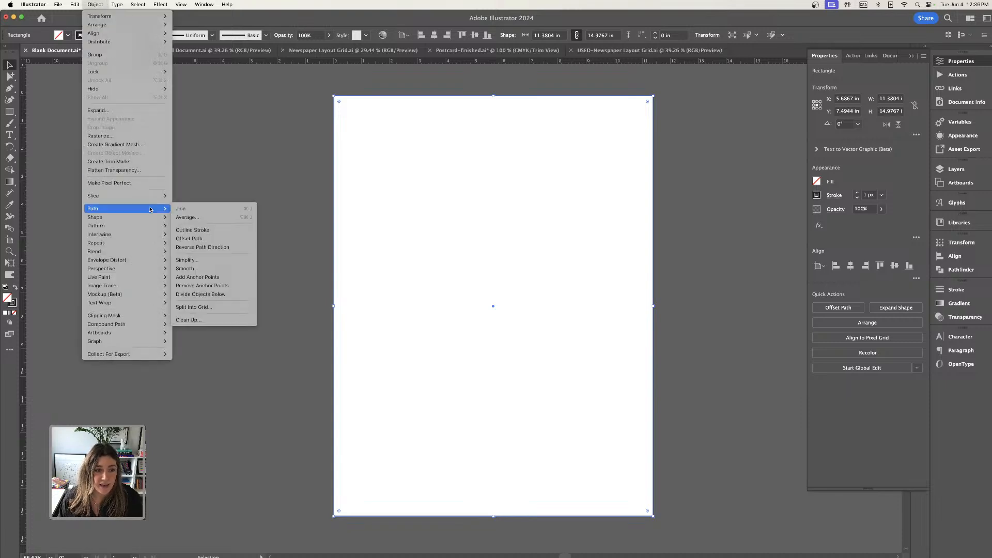
pyautogui.click(199, 242)
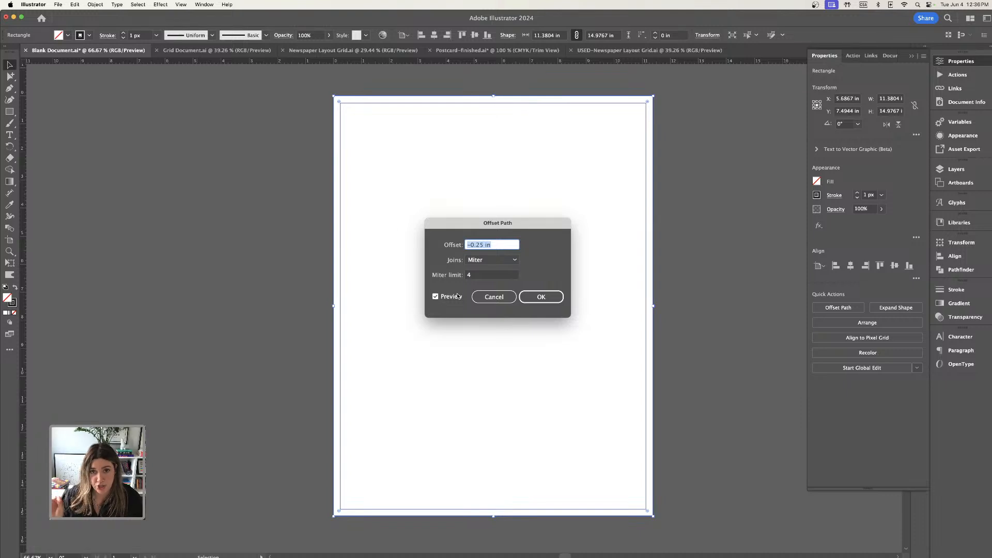
pyautogui.click(481, 244)
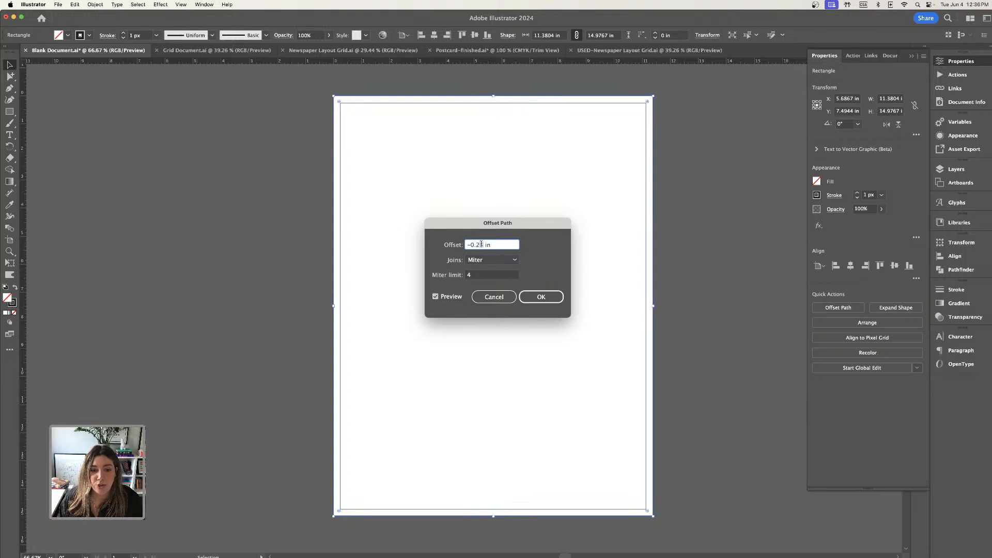
pyautogui.write('1')
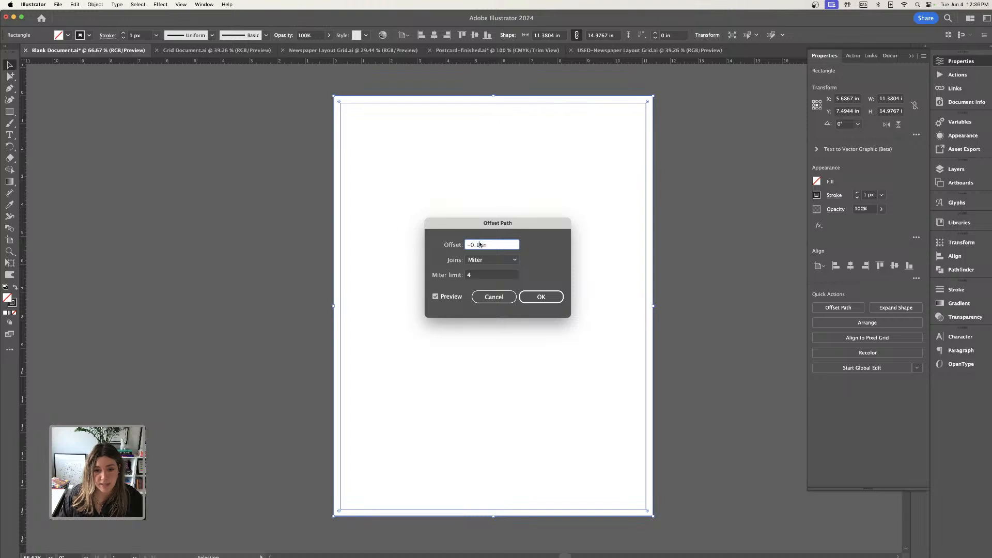
pyautogui.moveTo(498, 226); pyautogui.dragTo(270, 189)
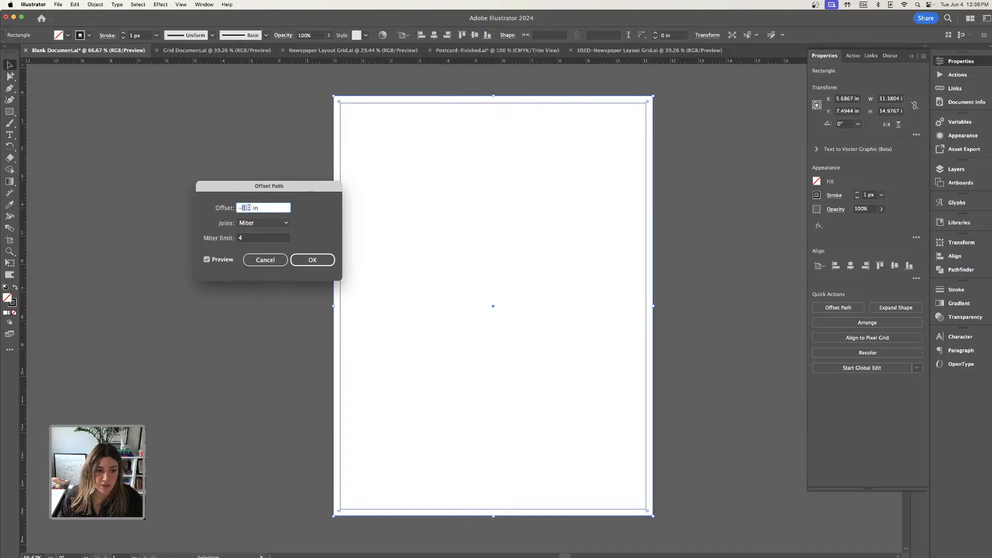
pyautogui.doubleClick(245, 207)
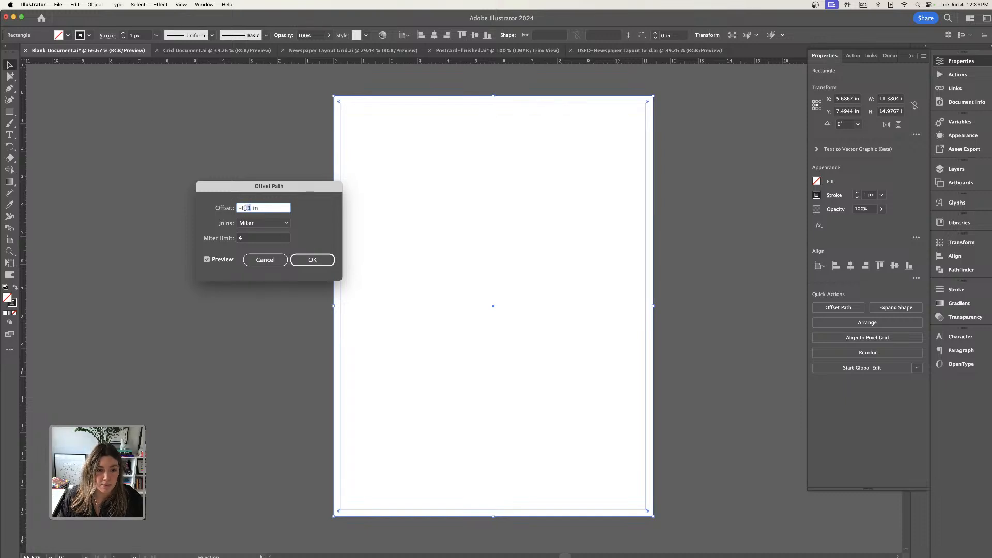
pyautogui.write('1')
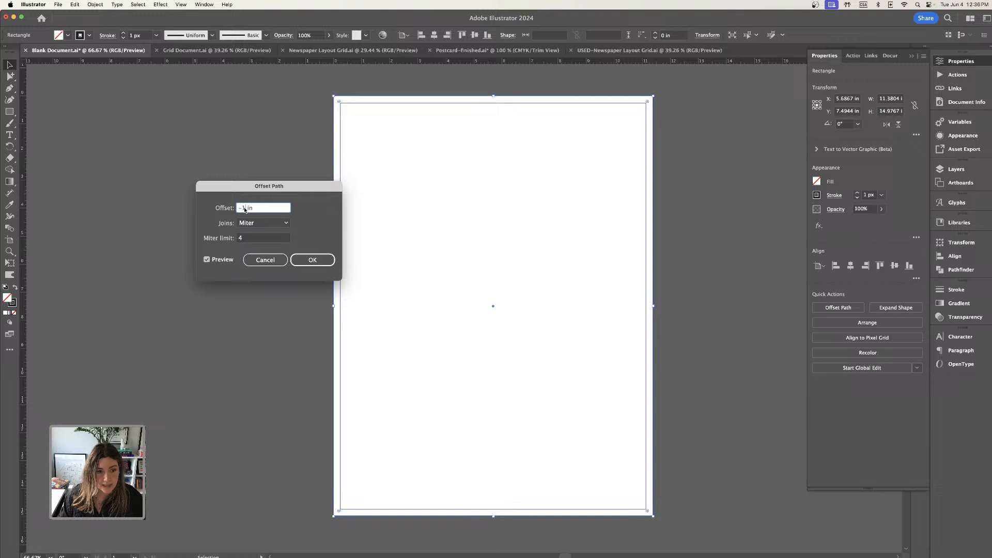
pyautogui.click(207, 260)
pyautogui.click(207, 260)
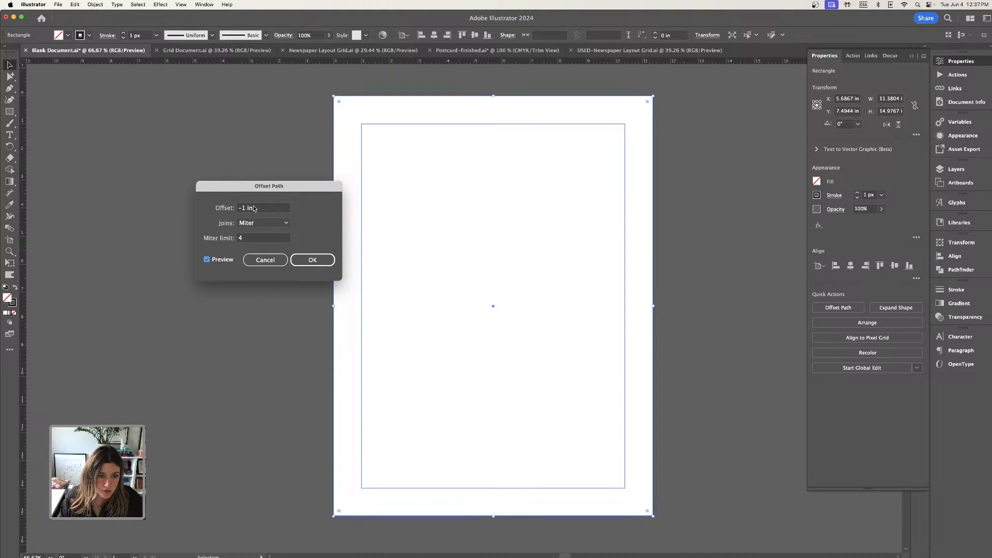
pyautogui.moveTo(266, 191); pyautogui.dragTo(231, 174)
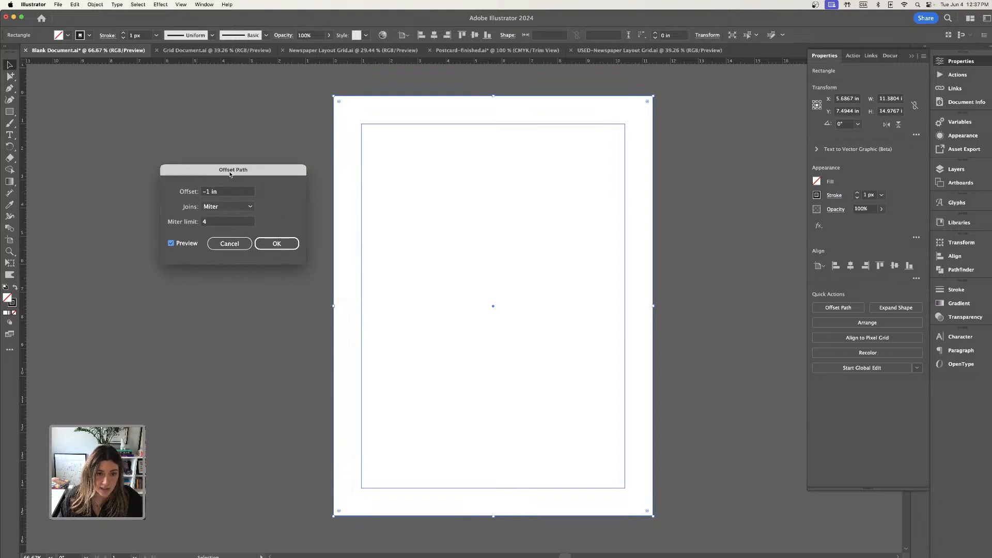
pyautogui.click(279, 243)
pyautogui.click(284, 258)
# Move the outer artboard-sized rectangle off the artboard to its left side and deselect it.
pyautogui.click(370, 97)
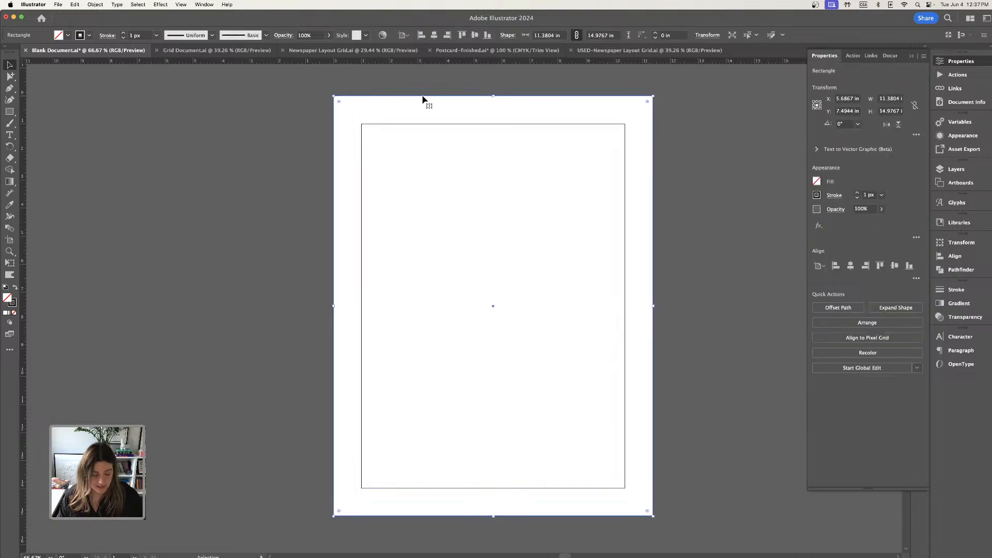
pyautogui.press('super+minus')
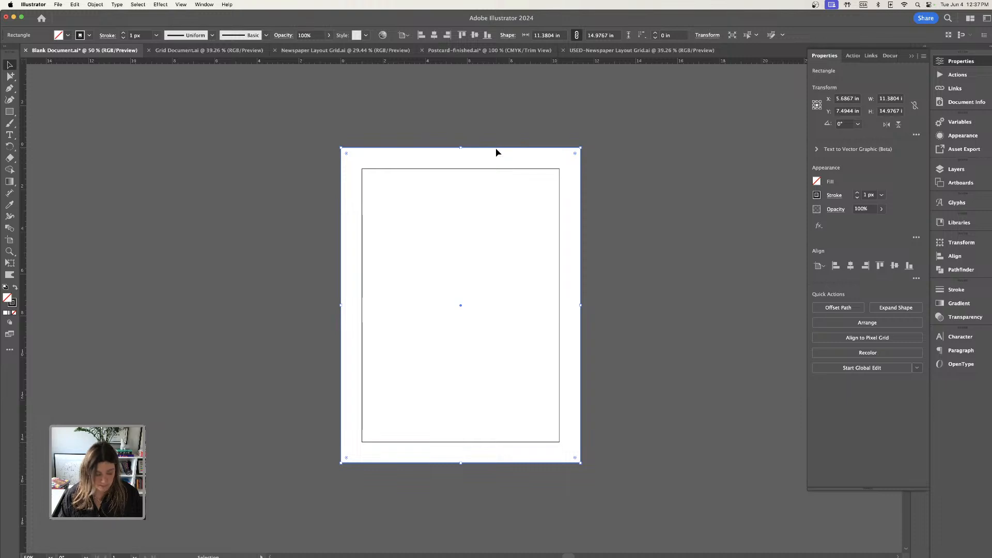
pyautogui.moveTo(497, 150); pyautogui.dragTo(221, 143)
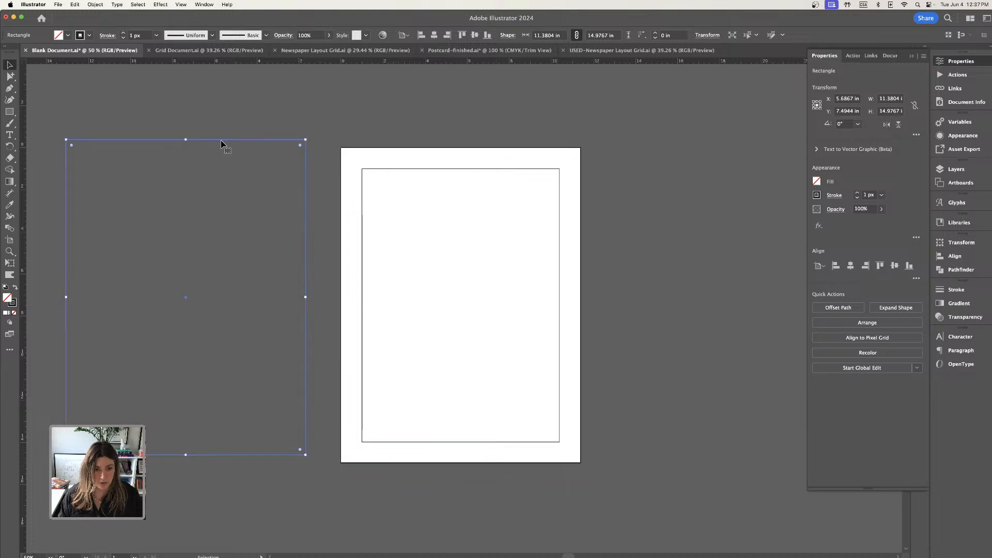
pyautogui.click(401, 149)
pyautogui.click(389, 160)
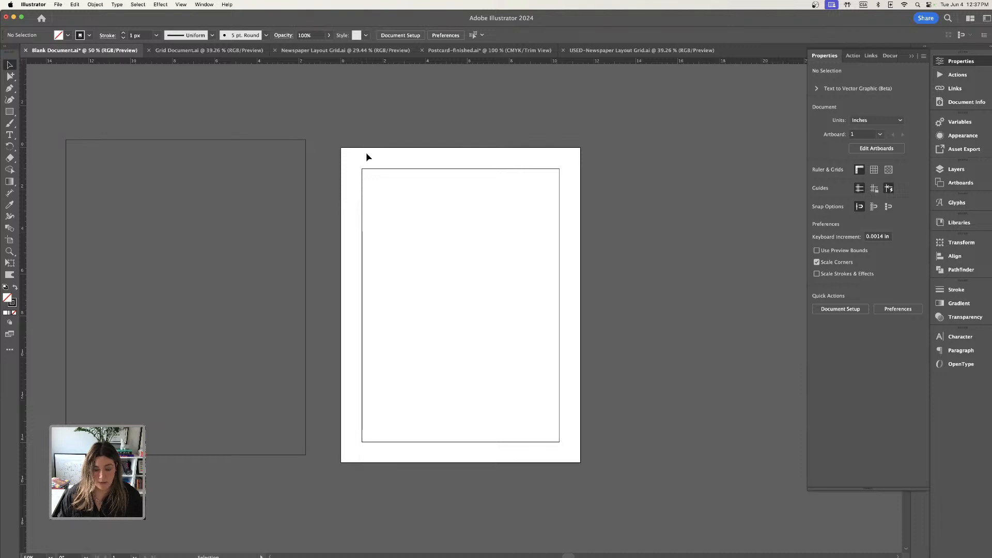
# Center the inner rectangle horizontally and vertically on the artboard and deselect it.
pyautogui.press('super+equal')
pyautogui.click(345, 126)
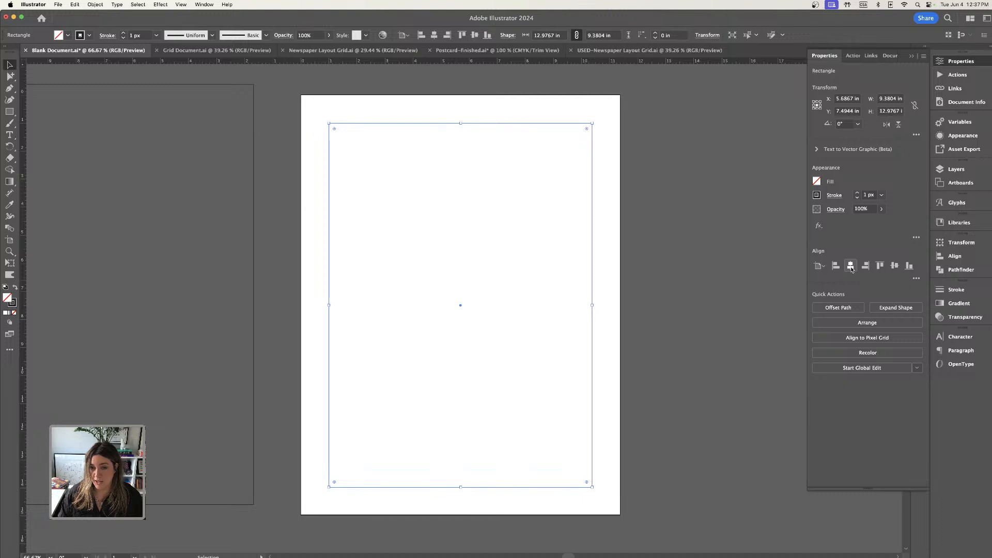
pyautogui.click(853, 270)
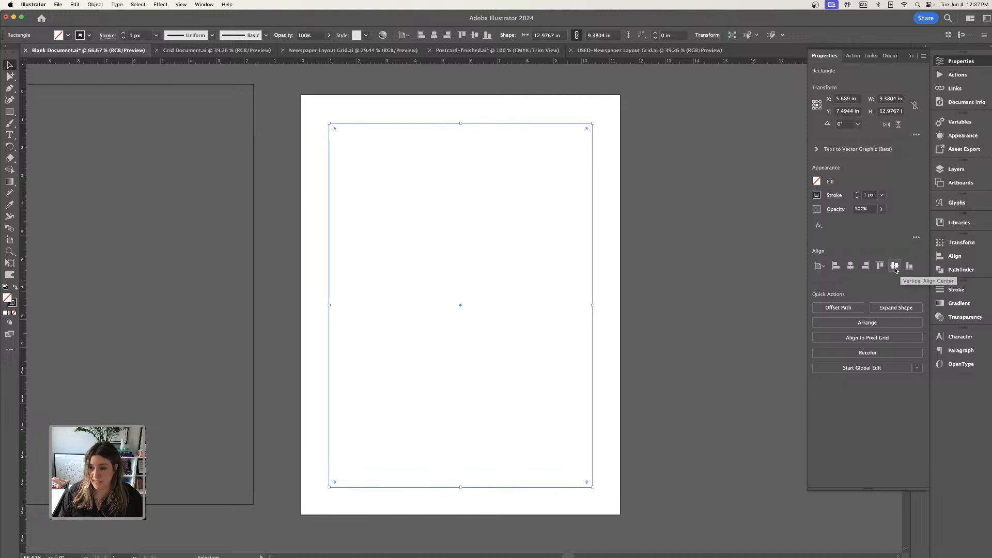
pyautogui.click(736, 256)
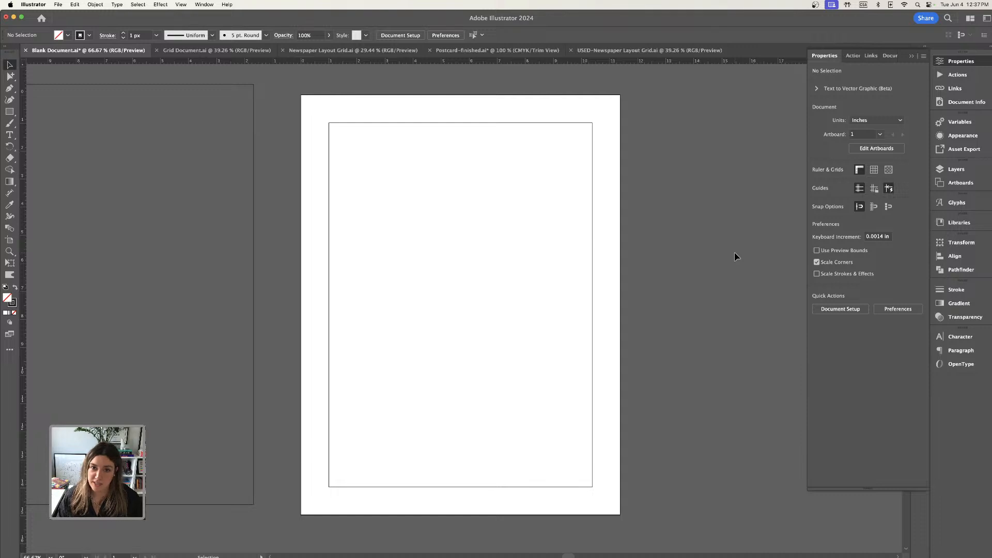
# Open Split Into Grid for the inner rectangle and turn on its preview, keeping the settings clear of most of the artboard.
pyautogui.hscroll(-1, 733, 249)
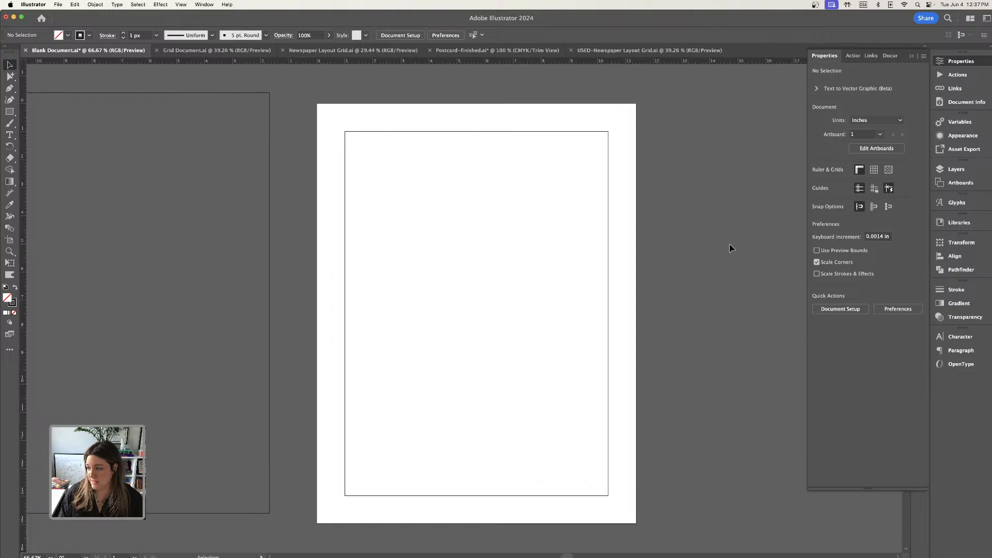
pyautogui.hscroll(-3, 725, 248)
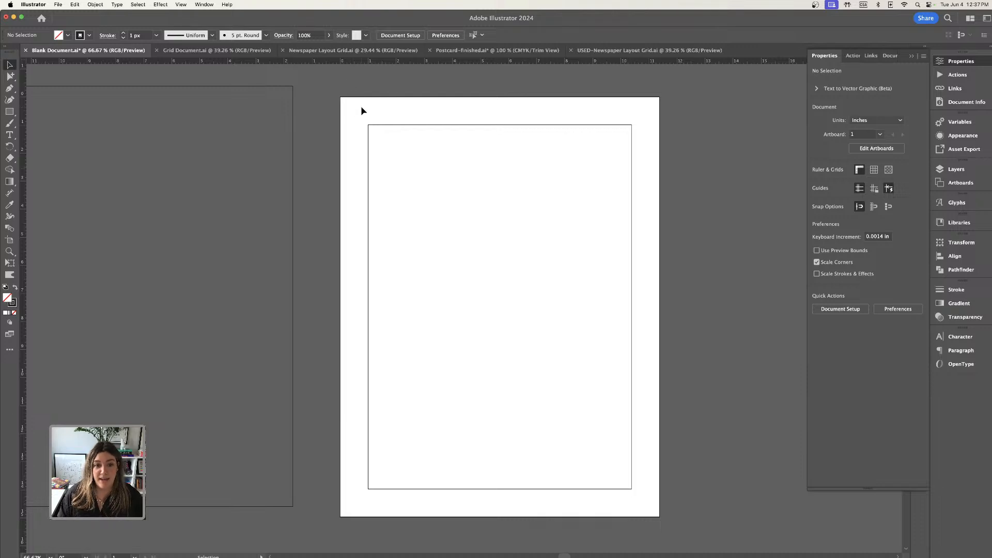
pyautogui.moveTo(359, 109); pyautogui.dragTo(632, 260)
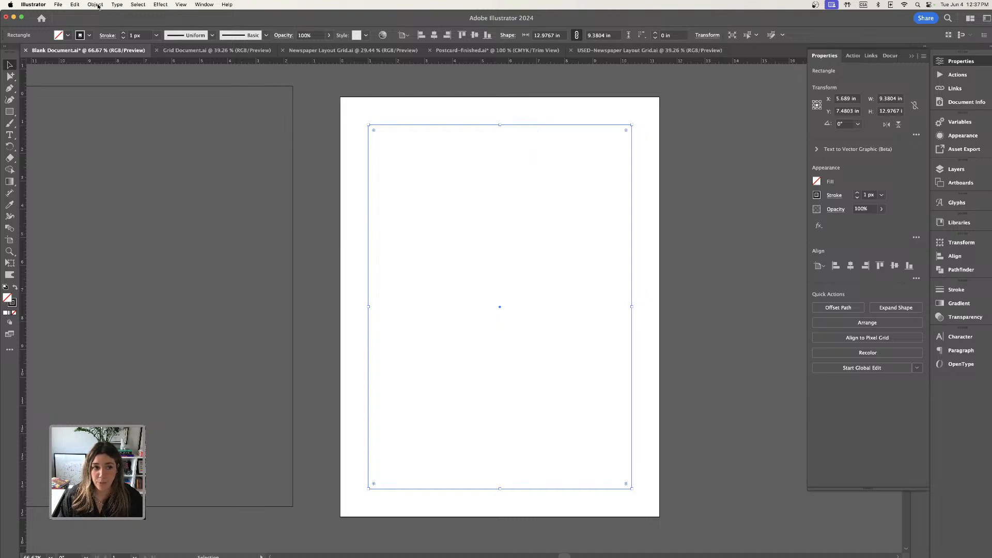
pyautogui.click(96, 5)
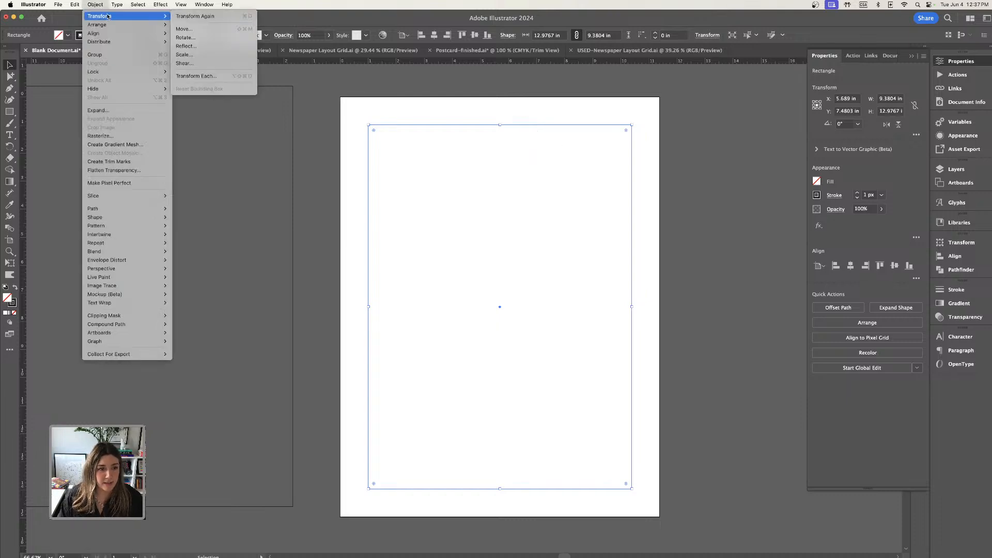
pyautogui.moveTo(105, 209)
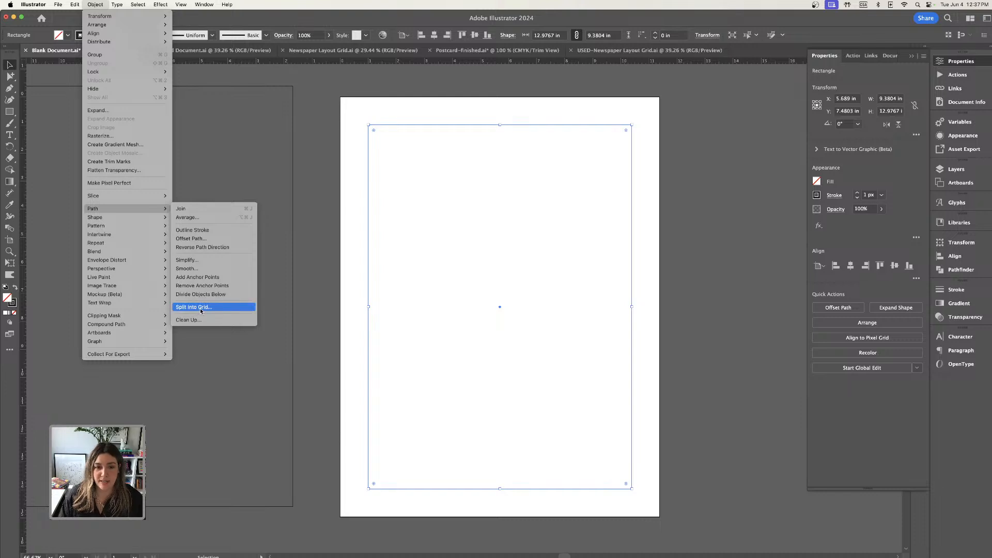
pyautogui.click(200, 308)
pyautogui.moveTo(124, 187); pyautogui.dragTo(231, 174)
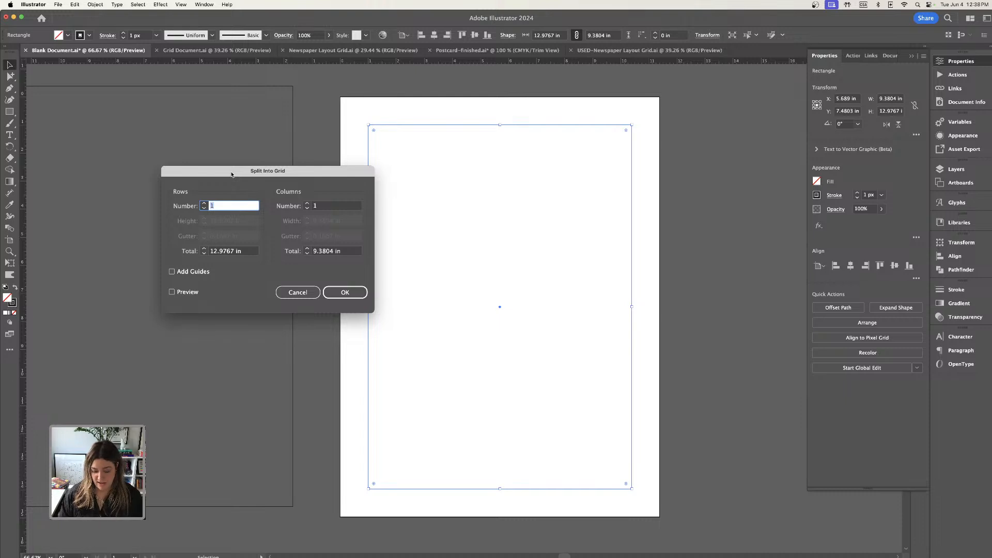
pyautogui.moveTo(229, 174); pyautogui.dragTo(260, 181)
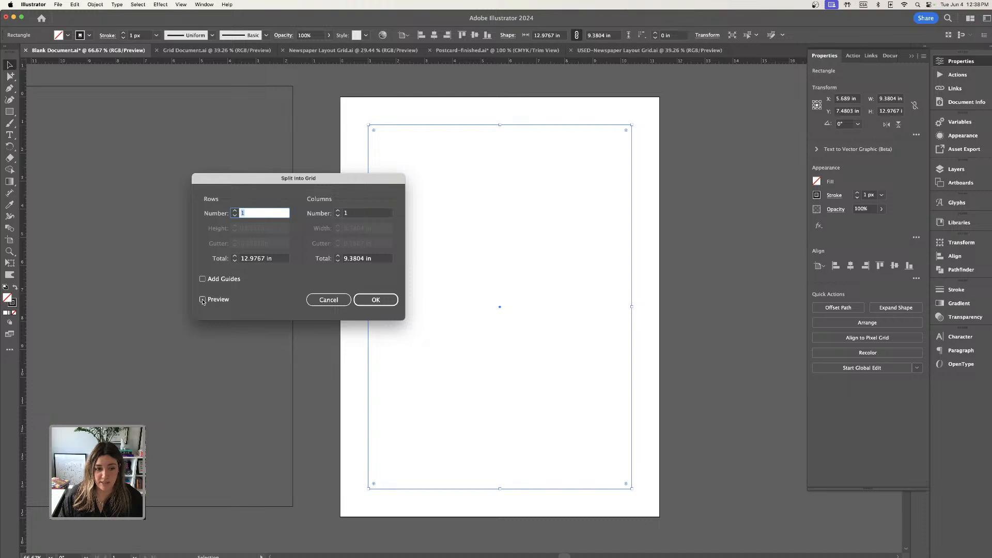
pyautogui.click(202, 300)
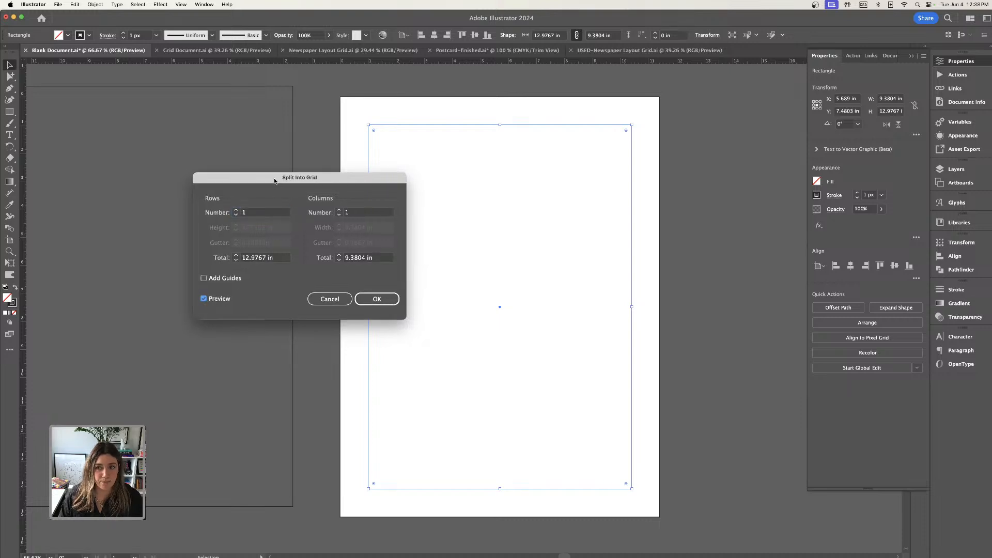
pyautogui.moveTo(277, 185); pyautogui.dragTo(302, 180)
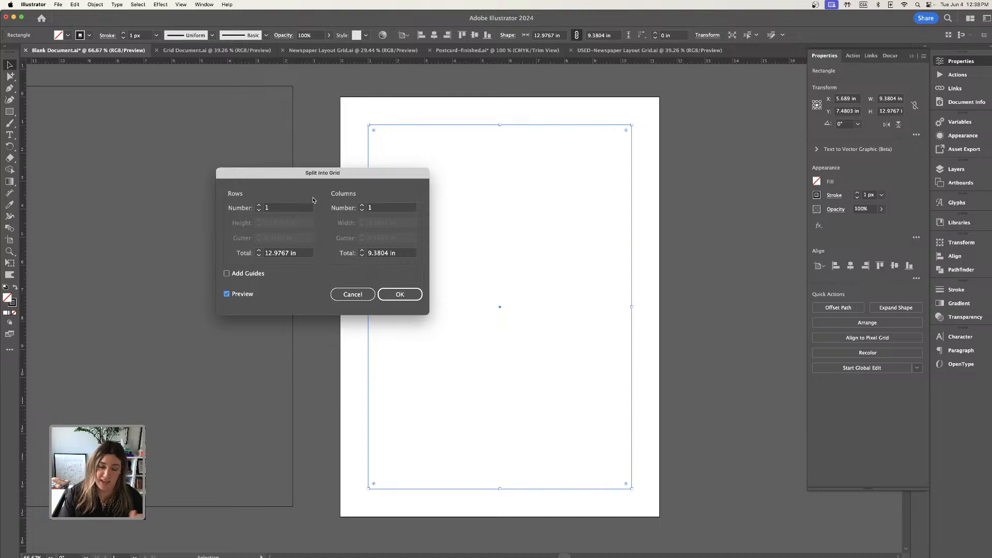
# Set the inner rectangle's grid to 4 rows and 4 columns.
pyautogui.click(259, 207)
pyautogui.click(258, 206)
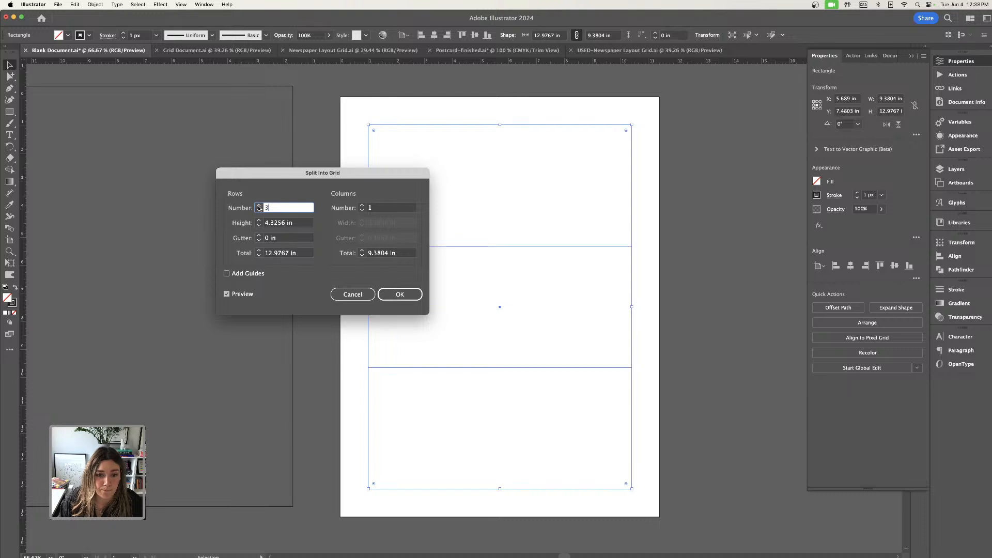
pyautogui.click(259, 206)
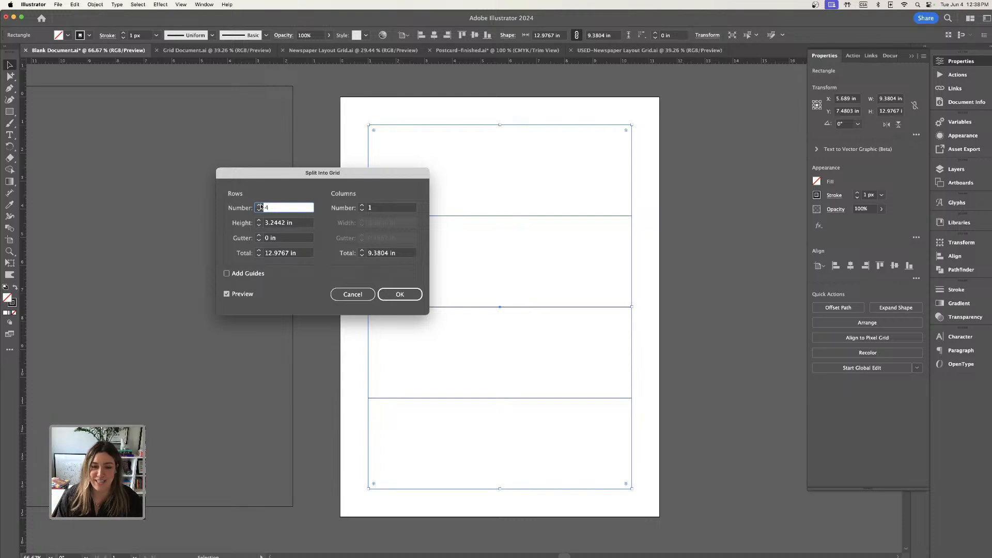
pyautogui.click(362, 206)
pyautogui.click(362, 205)
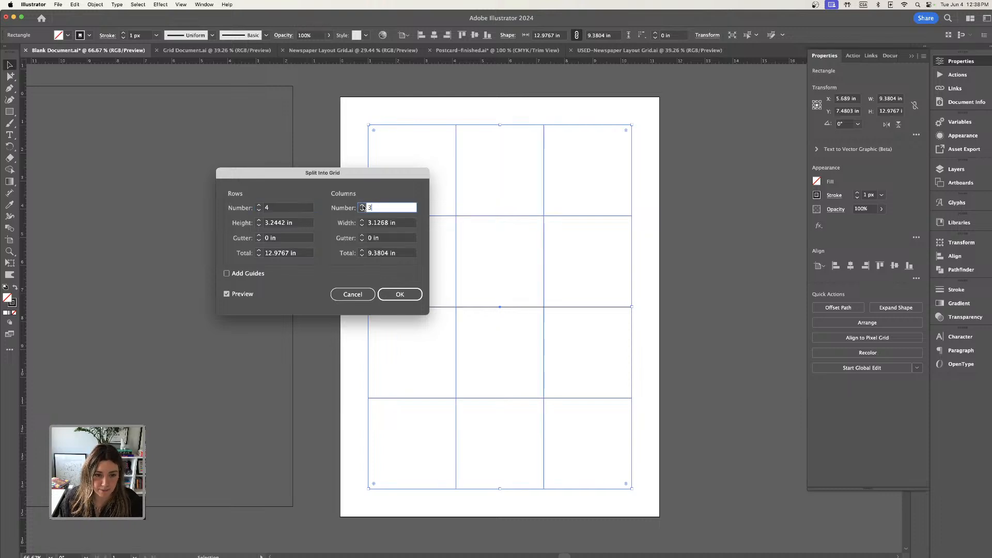
pyautogui.click(362, 206)
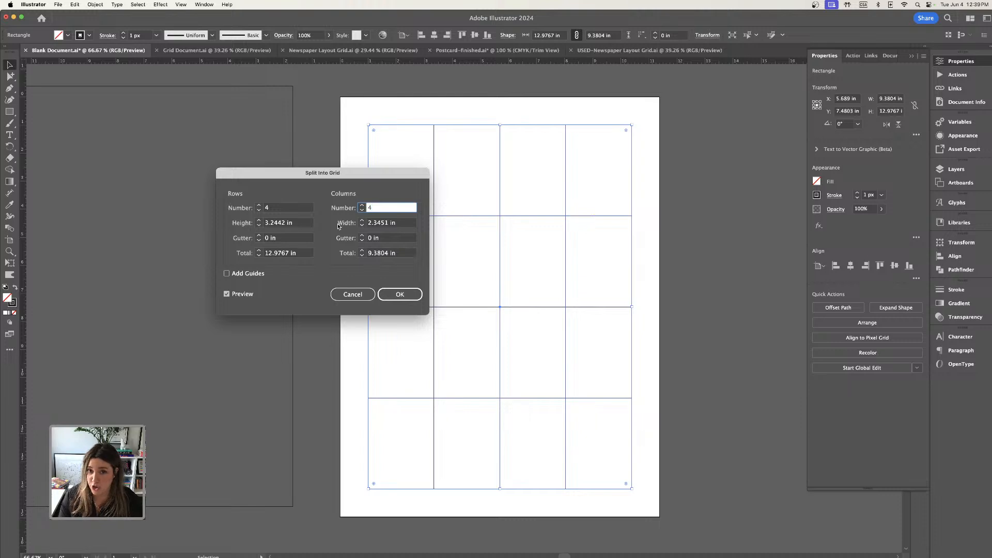
# Set the column and row gutters to 0.25 in each, apply the grid split, and deselect the resulting cells.
pyautogui.click(362, 235)
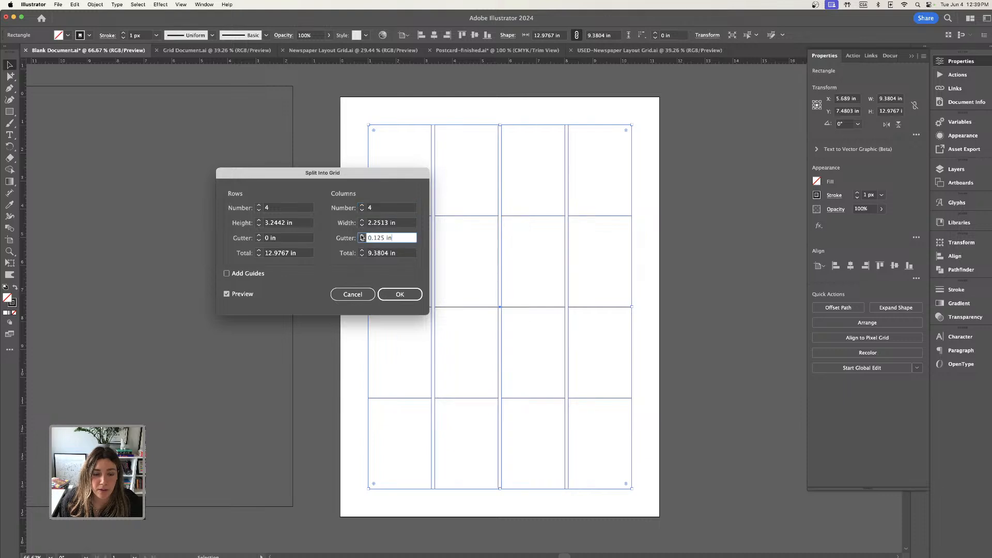
pyautogui.click(363, 235)
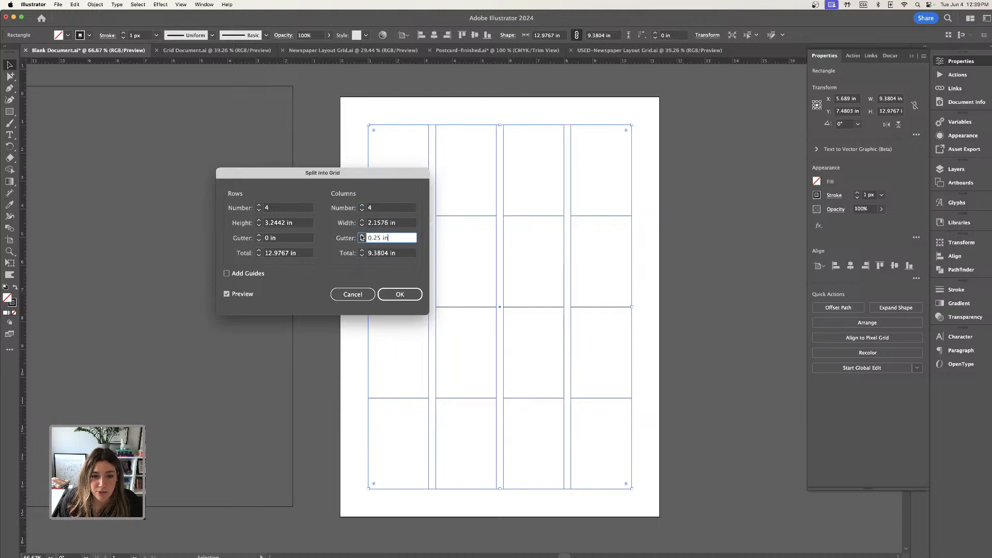
pyautogui.moveTo(346, 180); pyautogui.dragTo(290, 176)
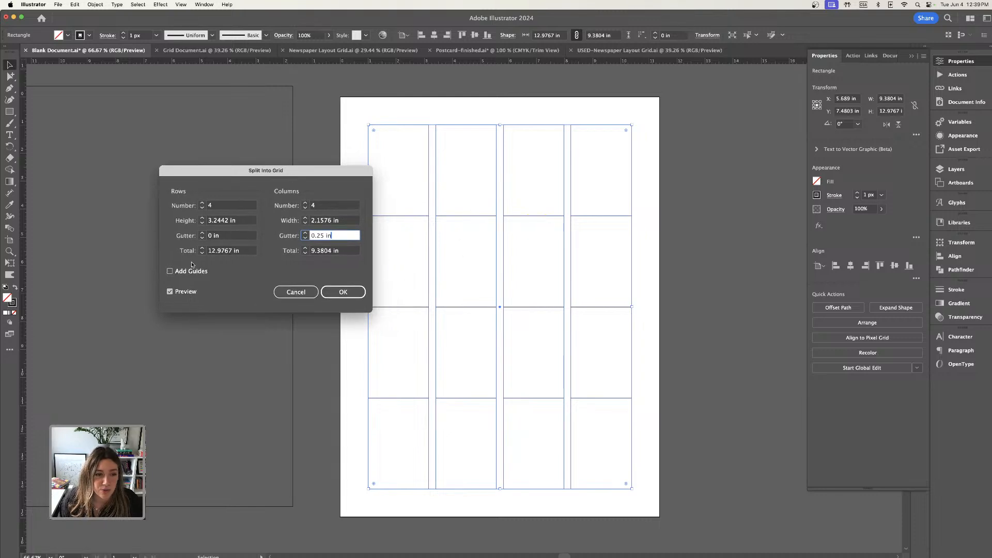
pyautogui.click(203, 233)
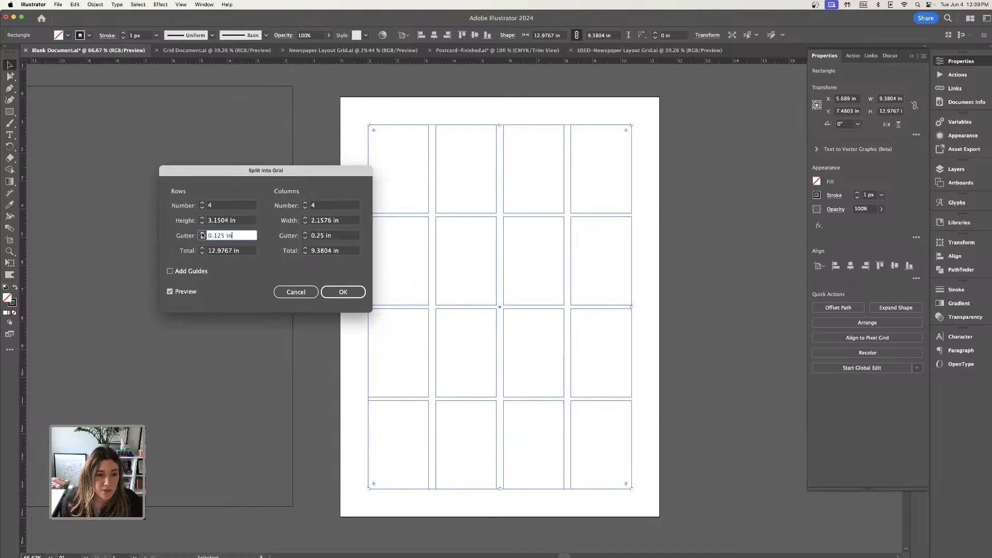
pyautogui.click(202, 234)
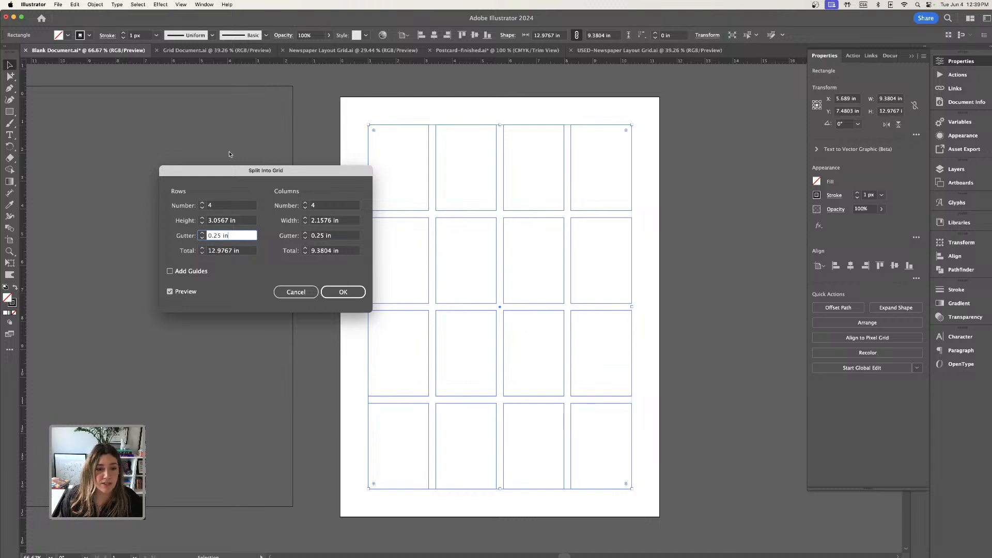
pyautogui.click(343, 292)
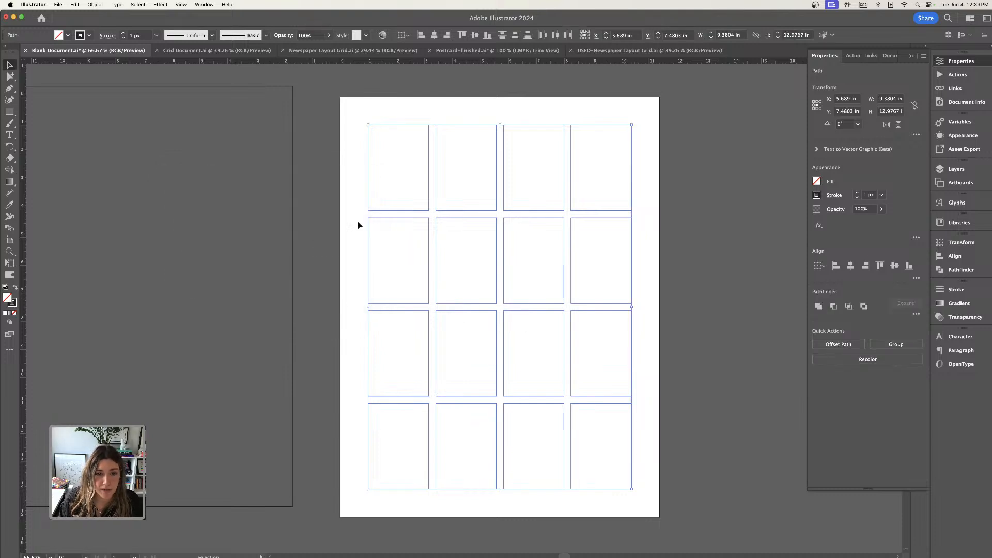
pyautogui.click(424, 113)
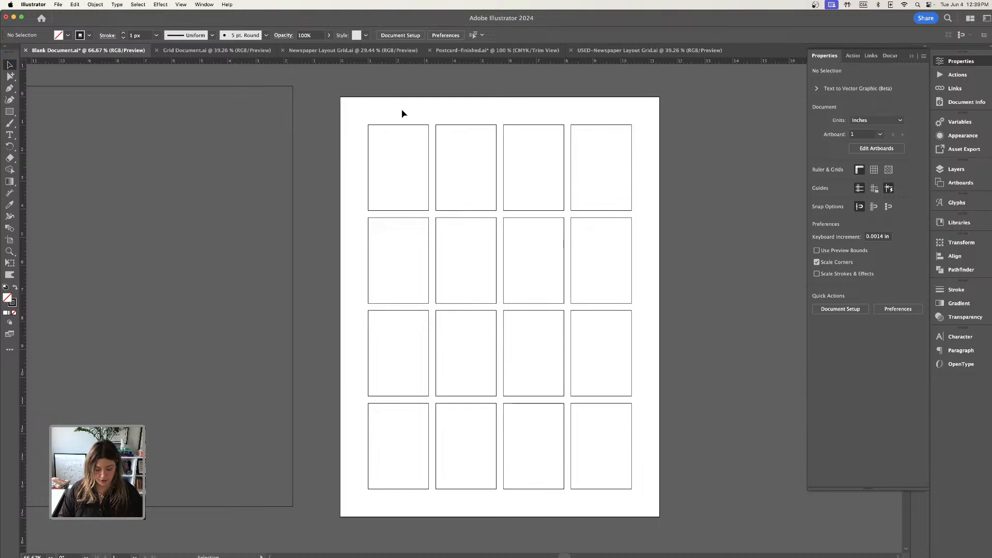
# Select all the grid cells on the artboard and convert them to guides.
pyautogui.press('super+1')
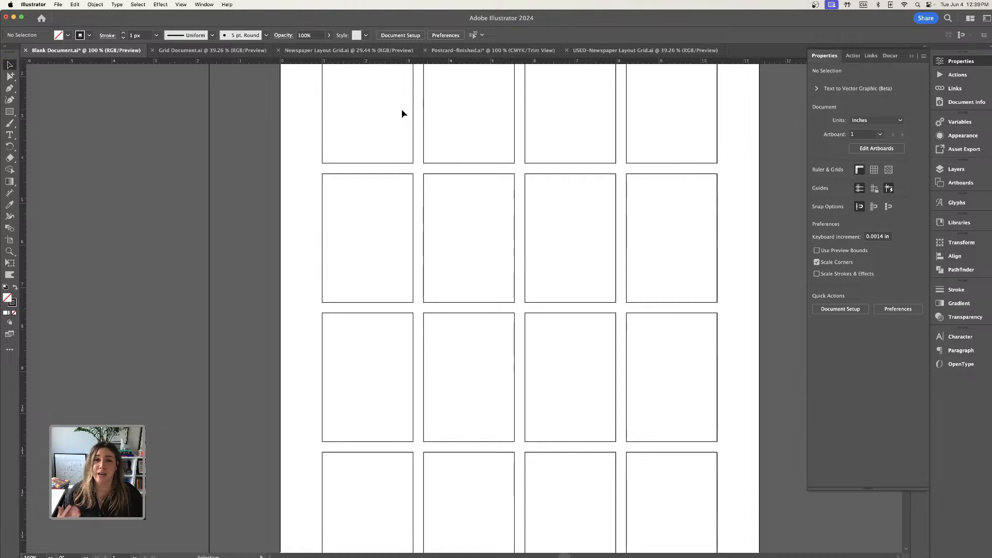
pyautogui.press('super+minus')
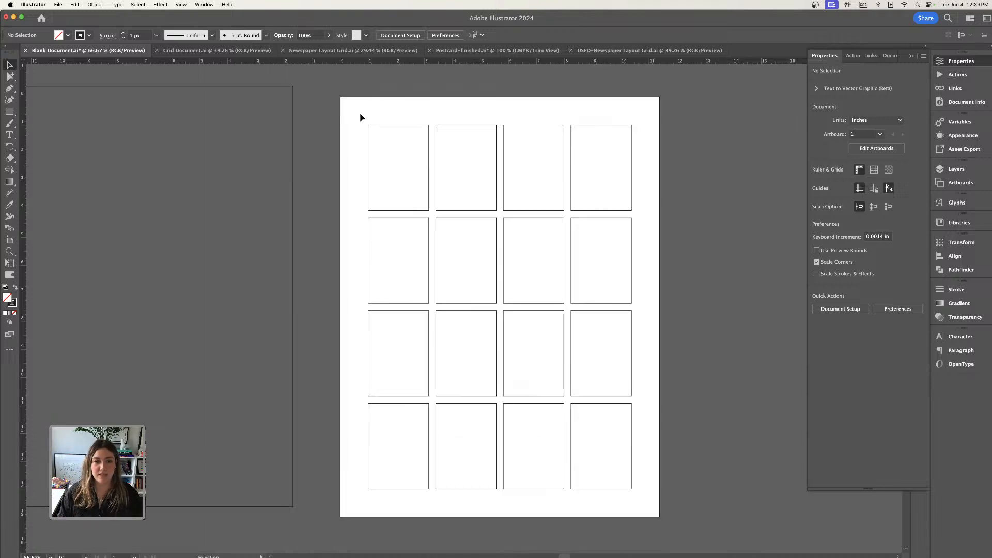
pyautogui.moveTo(360, 115); pyautogui.dragTo(639, 499)
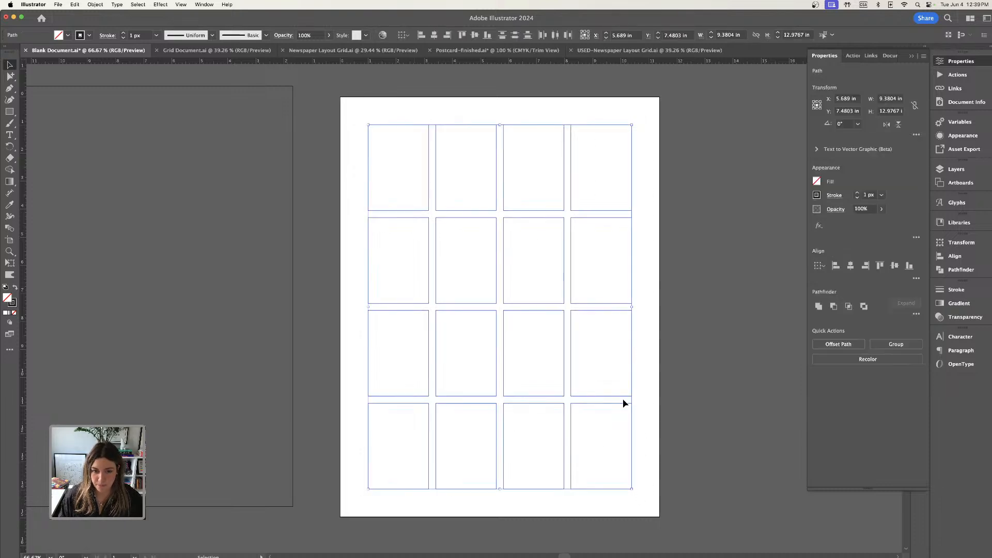
pyautogui.click(476, 92)
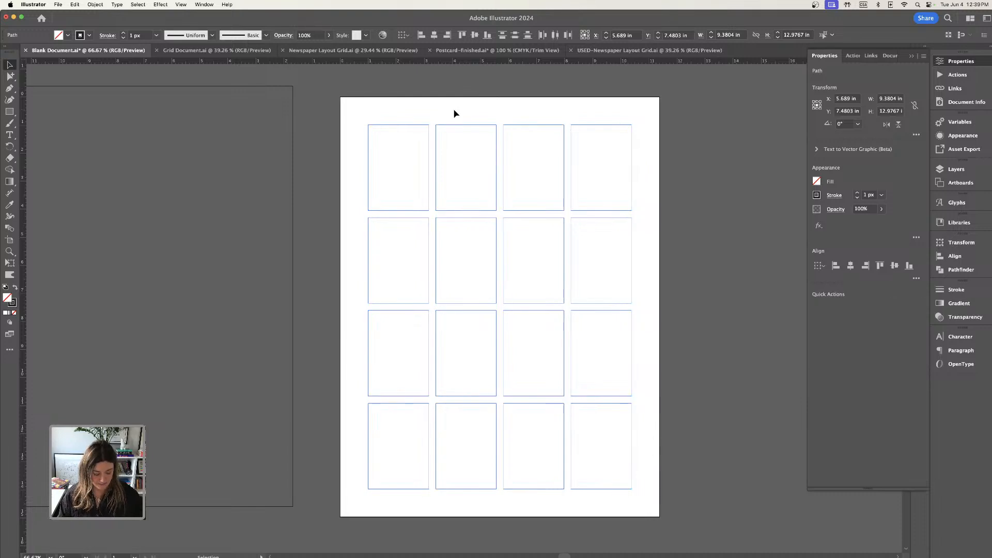
pyautogui.press('super+equal')
pyautogui.press('super+equal')
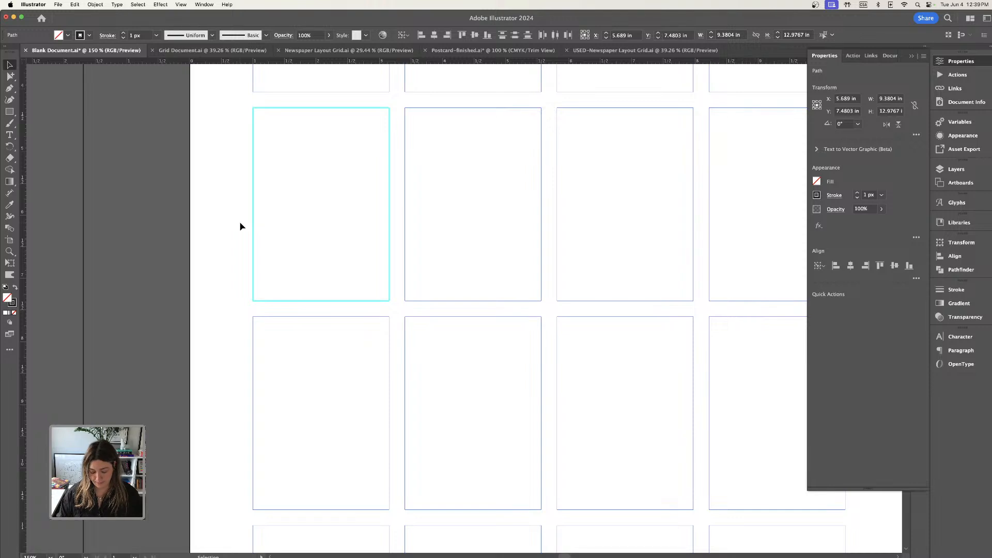
pyautogui.press('super+minus')
pyautogui.press('super+minus')
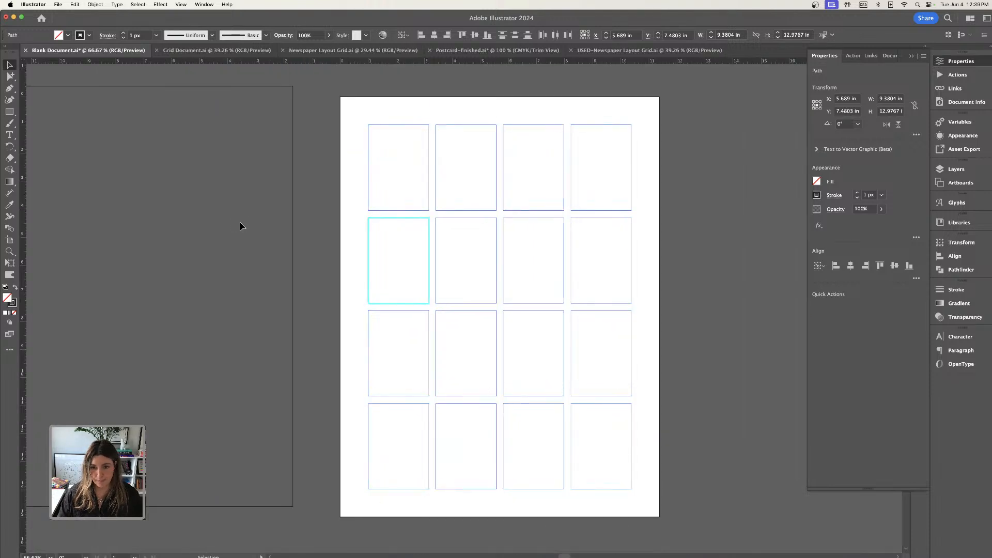
# Preview the artboard in Trim View, return to the normal view, and deselect the guides.
pyautogui.click(181, 4)
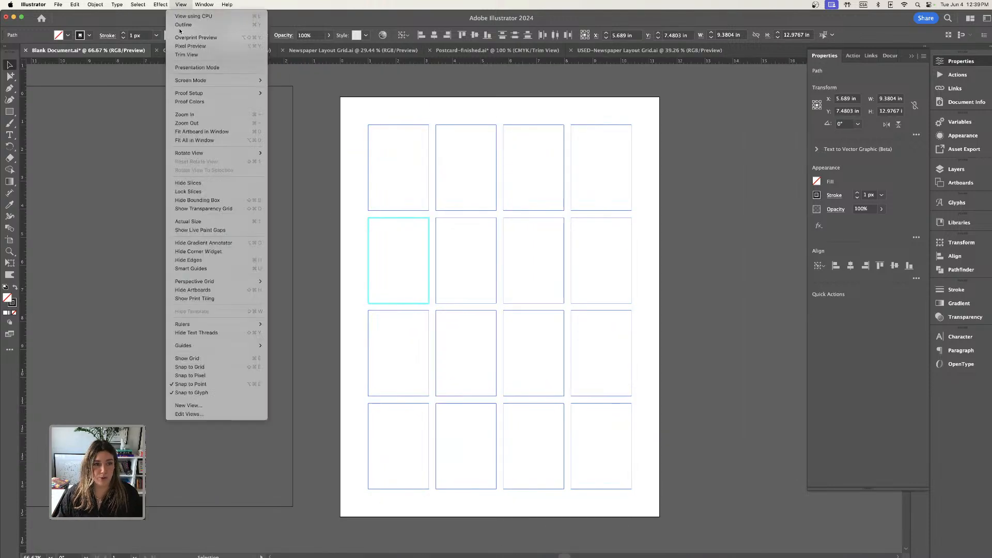
pyautogui.click(183, 57)
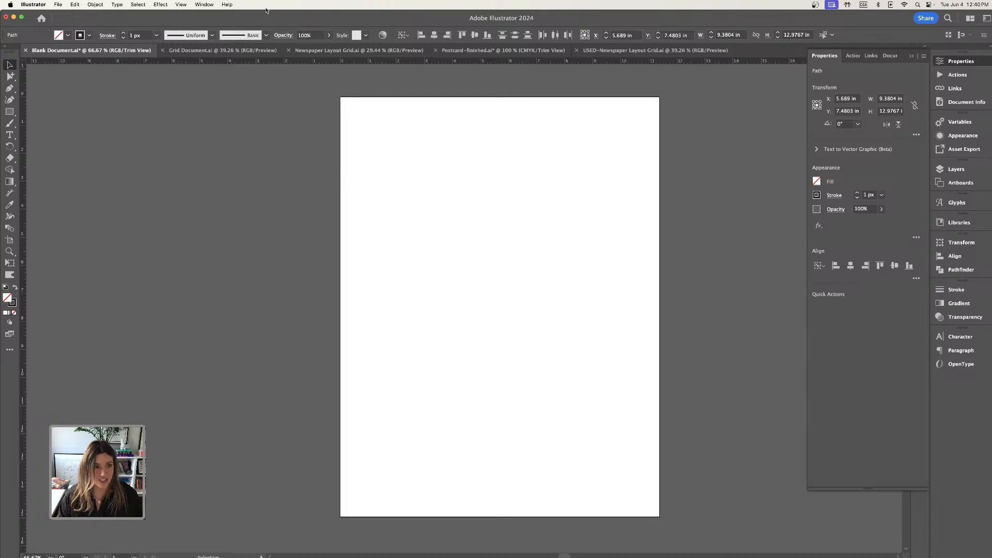
pyautogui.click(181, 5)
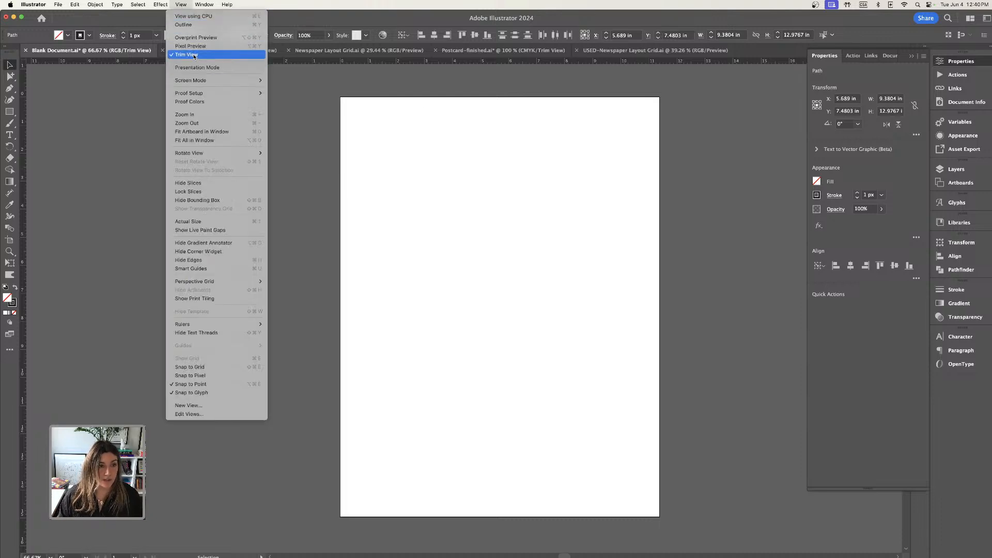
pyautogui.click(195, 54)
pyautogui.click(428, 111)
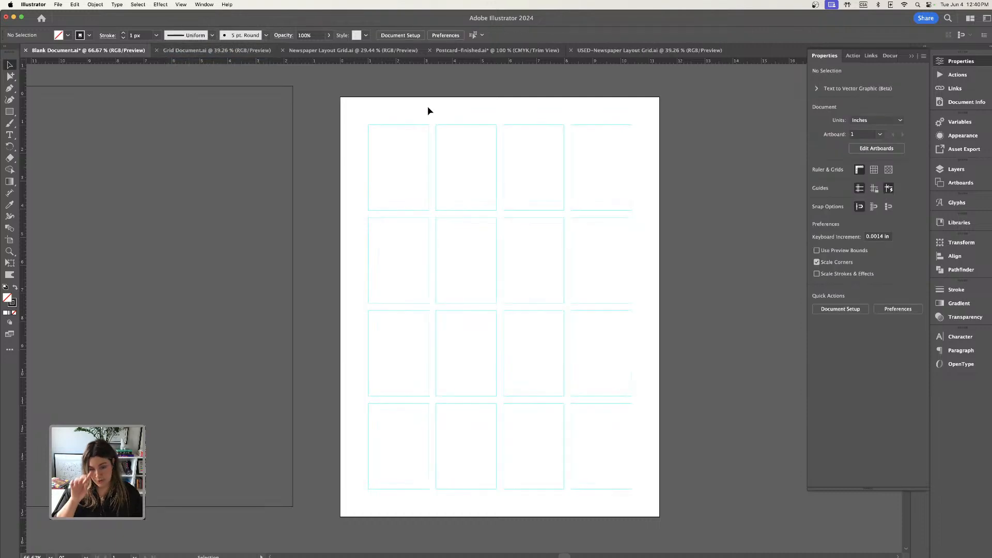
# Move the top-left guide cell slightly out of the grid, undo the move, and deselect it.
pyautogui.scroll(-1, 427, 107)
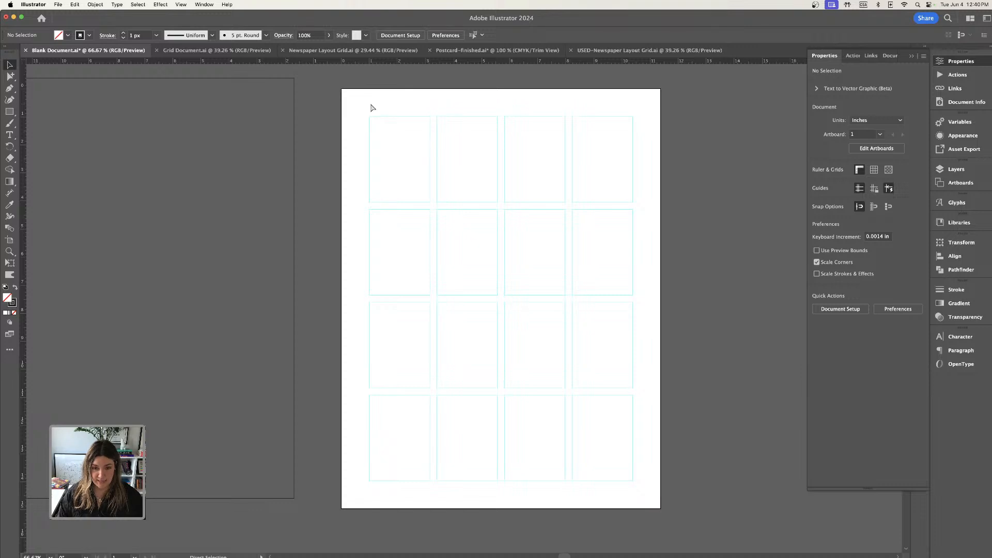
pyautogui.moveTo(387, 119); pyautogui.dragTo(369, 108)
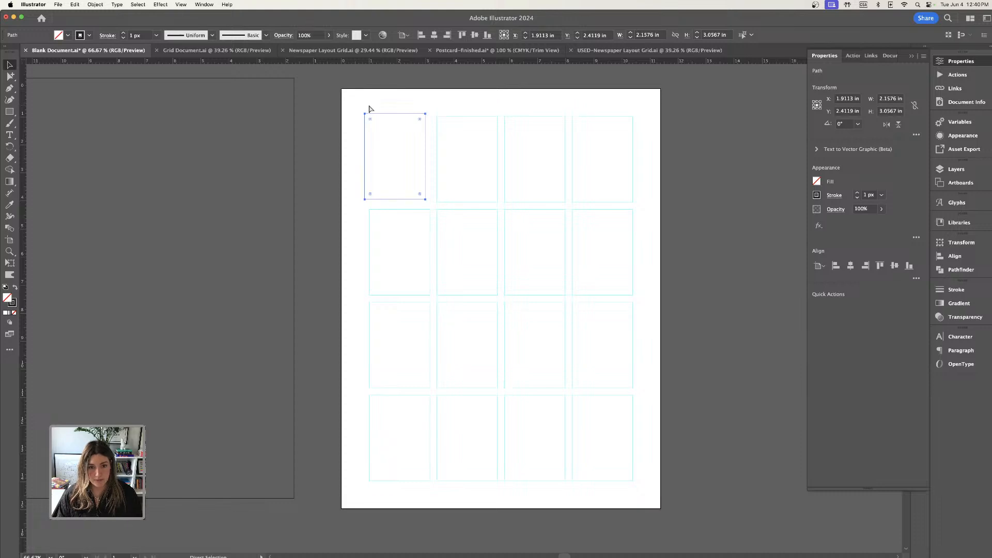
pyautogui.press('cmd+z')
pyautogui.click(370, 99)
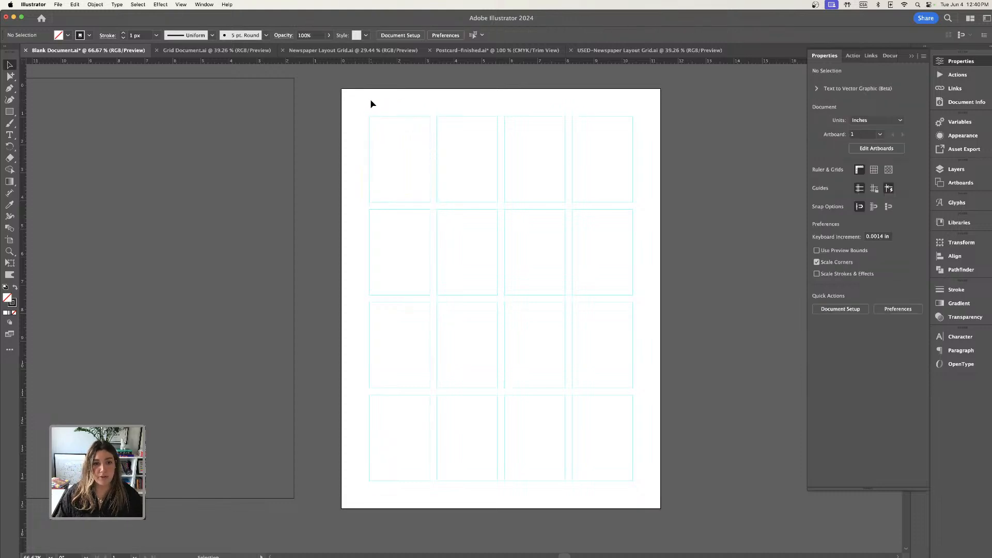
# Select all the guide cells on the artboard and lock them, keeping the document open.
pyautogui.moveTo(359, 98); pyautogui.dragTo(643, 500)
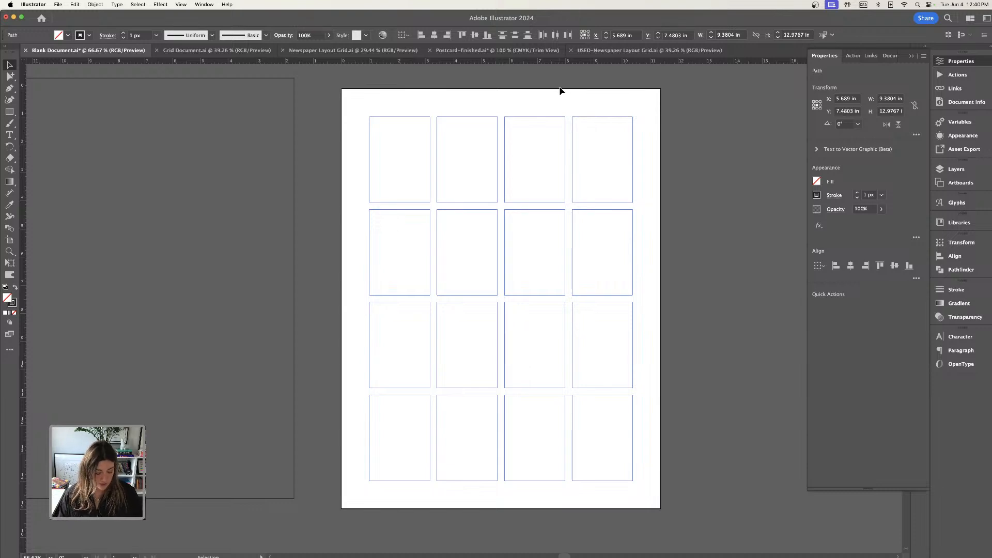
pyautogui.press('a')
pyautogui.press('super+w')
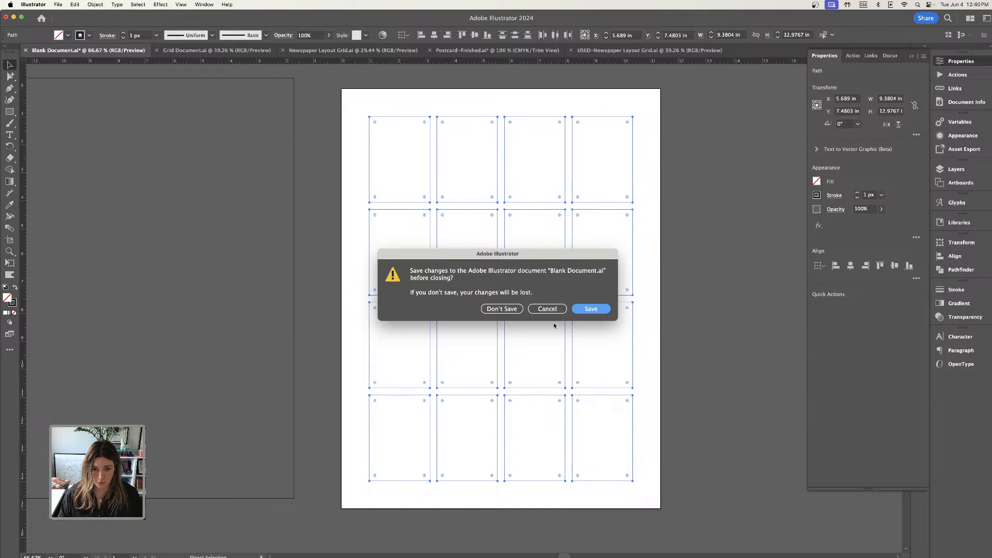
pyautogui.click(547, 309)
pyautogui.press('v')
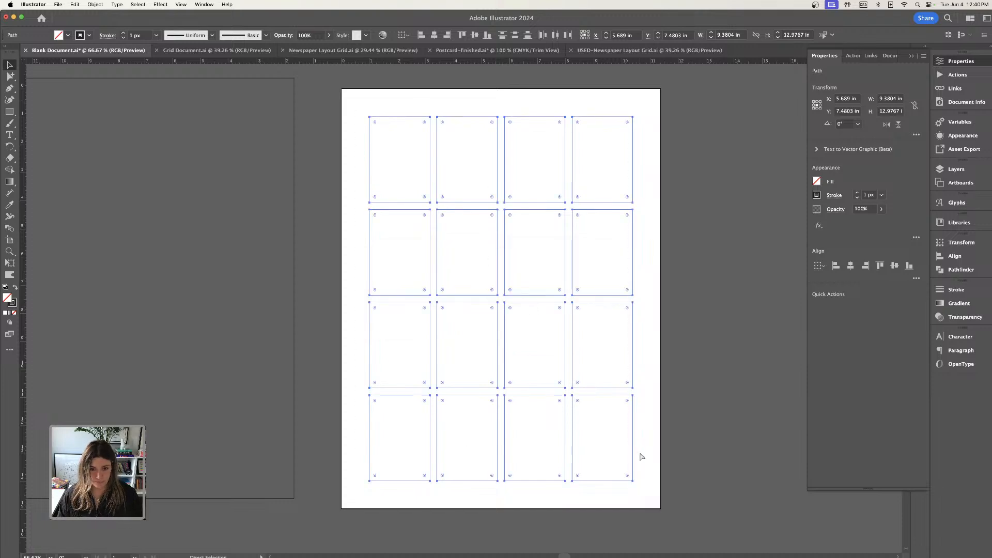
pyautogui.press('super+5')
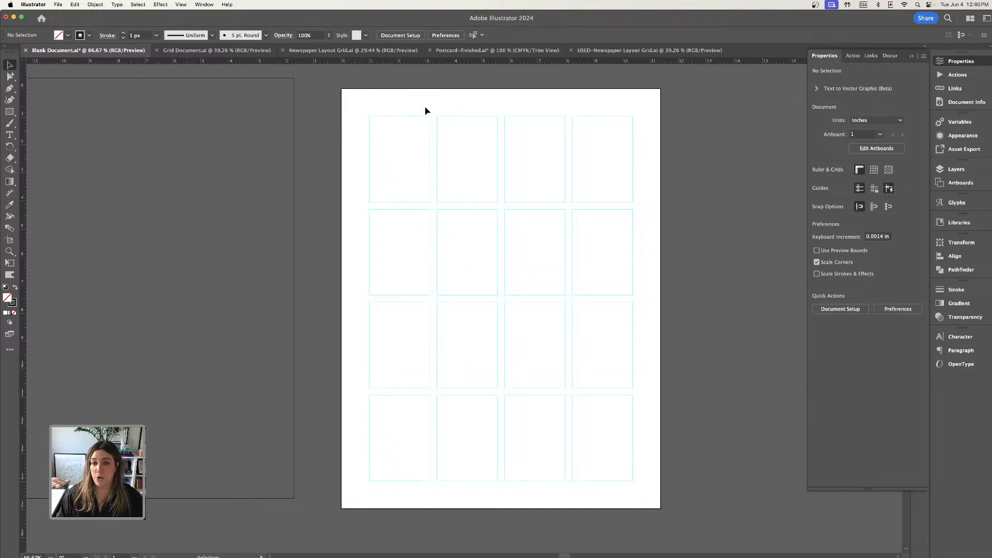
# Rename the guides' layer "Grid" and lock that layer.
pyautogui.click(911, 55)
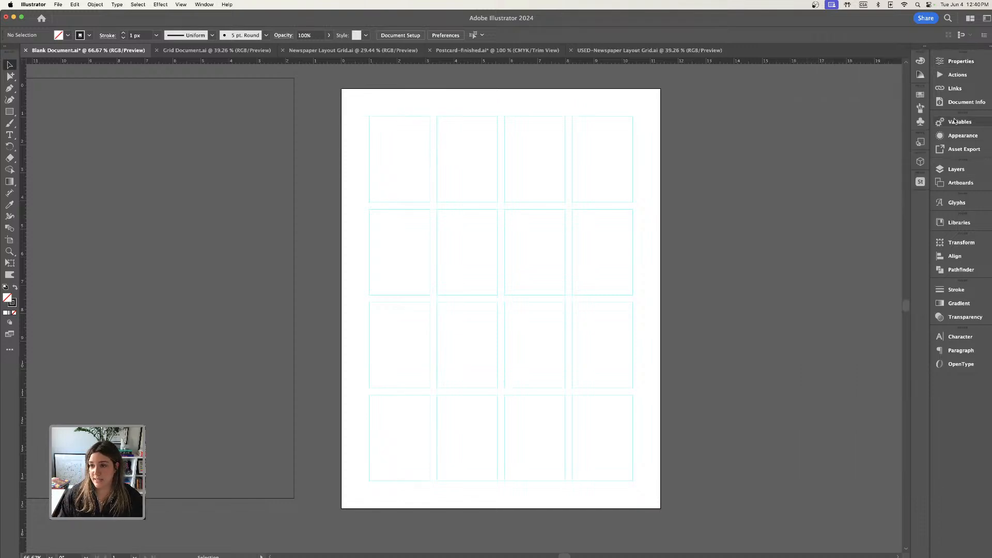
pyautogui.click(970, 170)
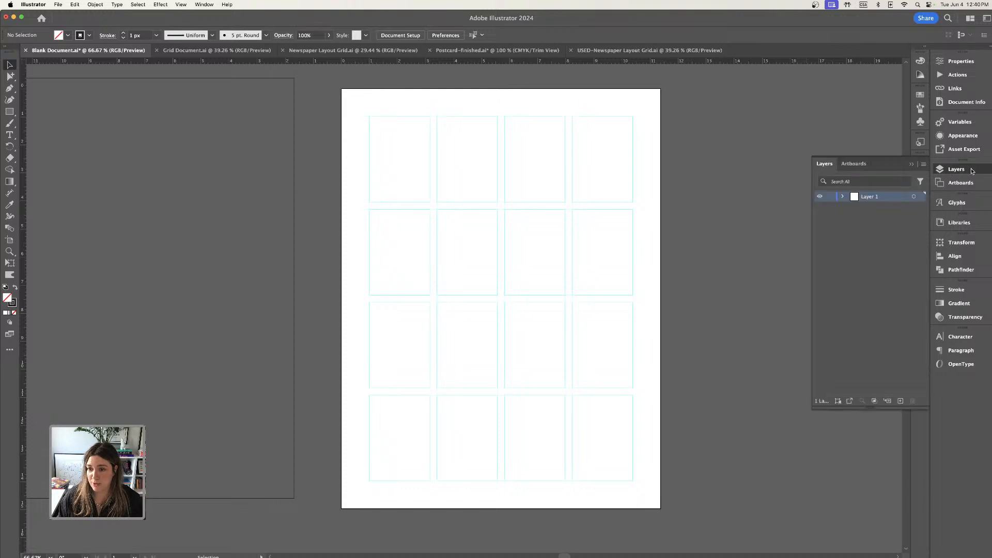
pyautogui.doubleClick(873, 198)
pyautogui.write('Grid')
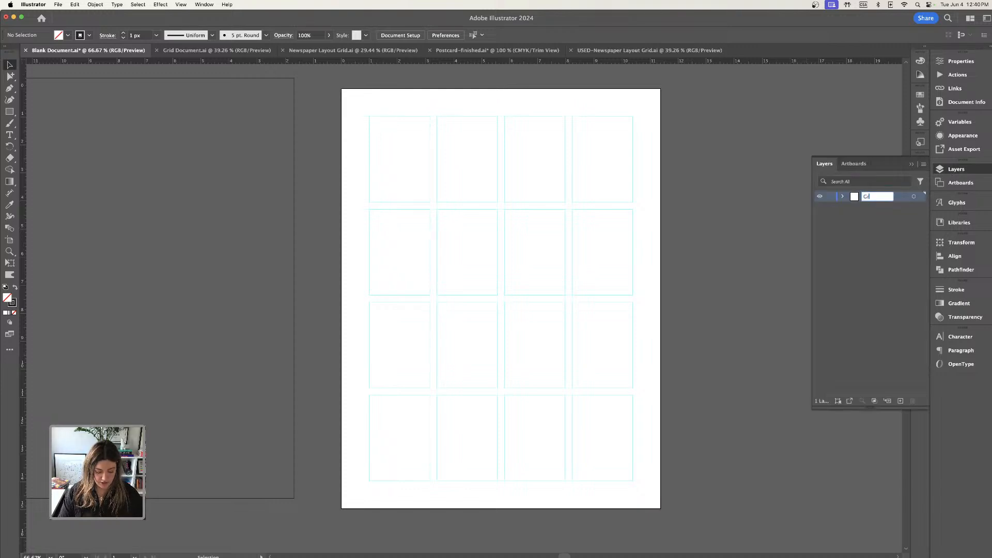
pyautogui.press('Return')
pyautogui.click(830, 198)
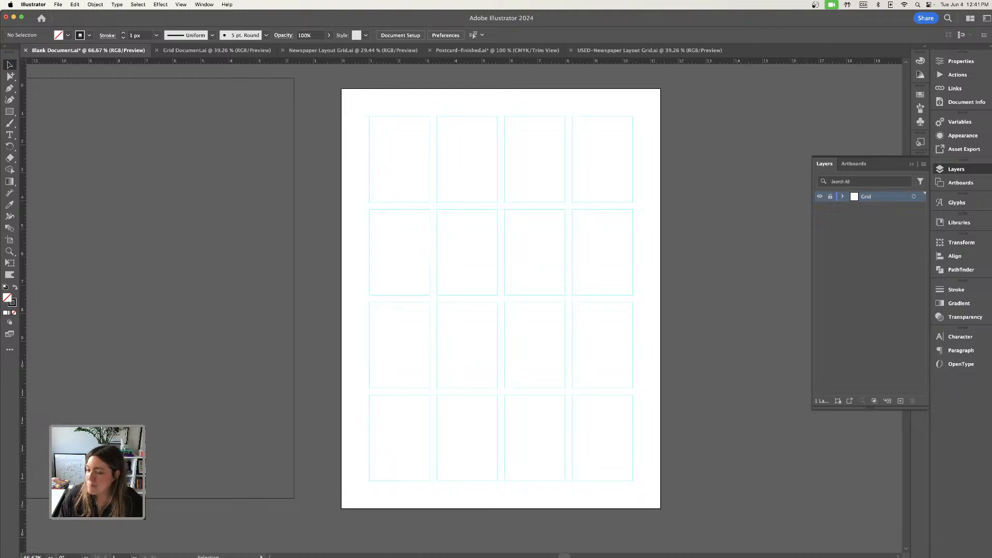
# Create a new layer above the Grid layer and name it "Design".
pyautogui.click(900, 401)
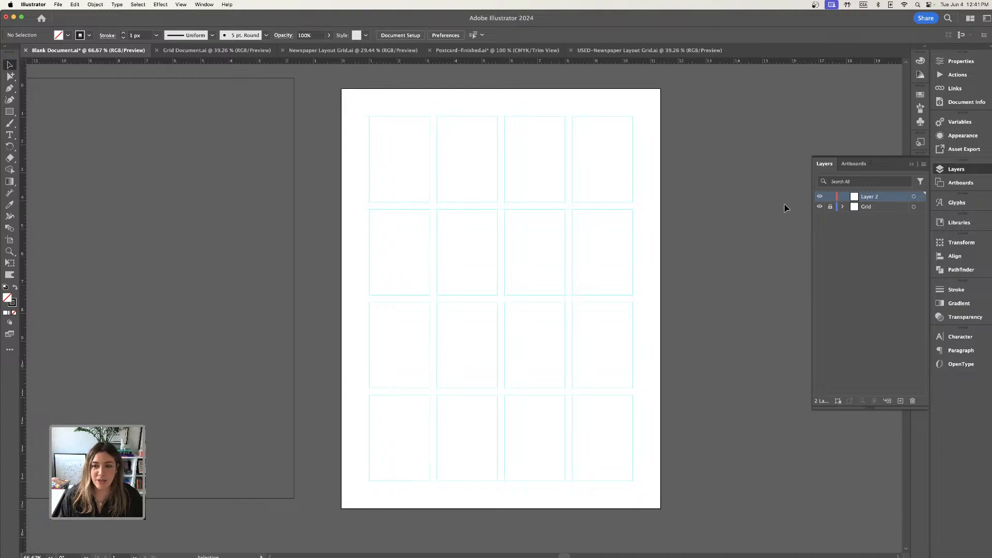
pyautogui.doubleClick(877, 197)
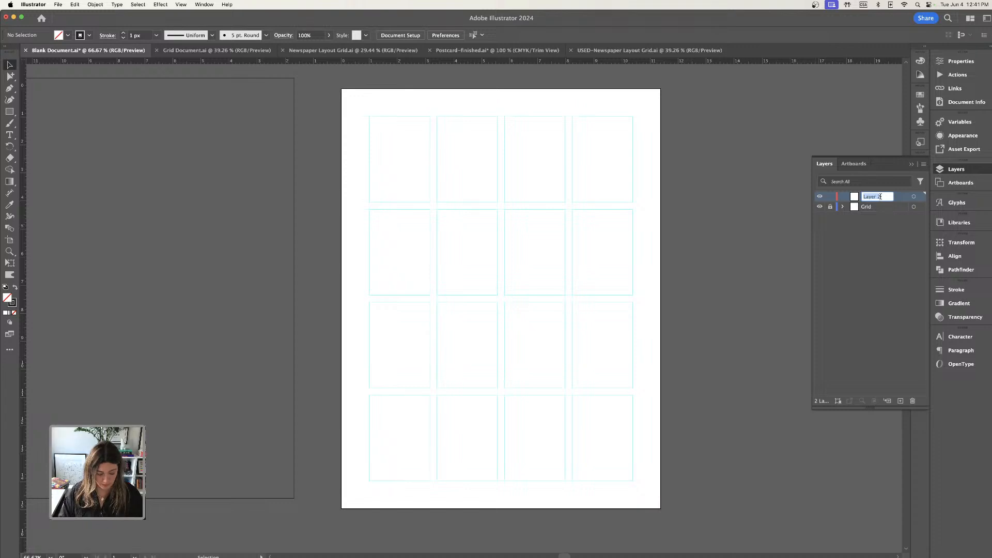
pyautogui.write('Design')
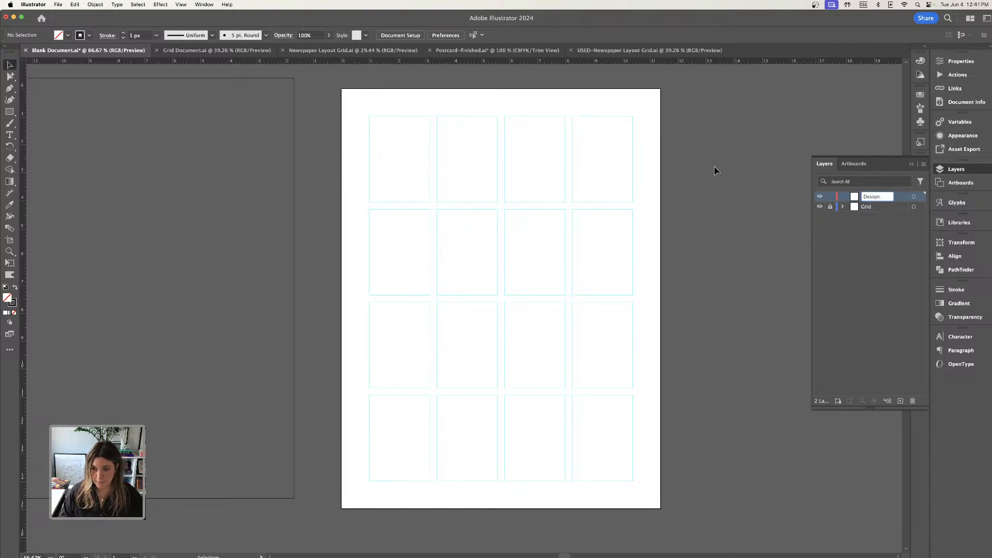
pyautogui.press('Return')
# Unlock the Grid layer and unlock all the guide cells in it.
pyautogui.press('super+minus')
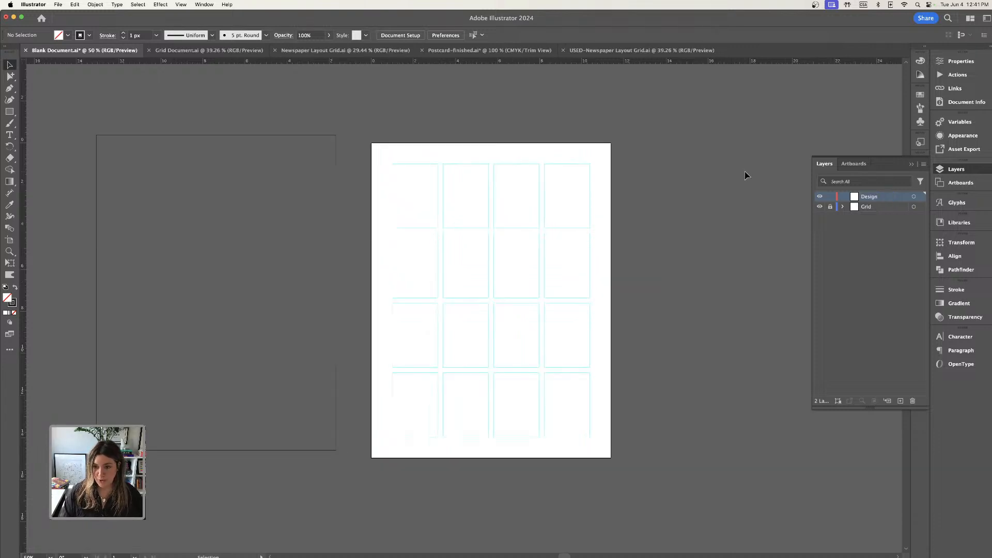
pyautogui.click(830, 208)
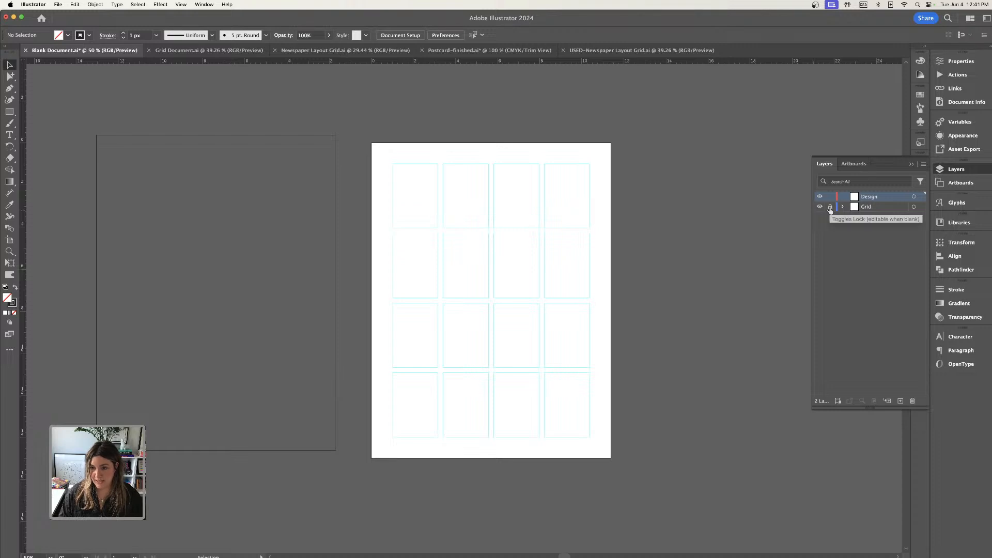
pyautogui.click(86, 4)
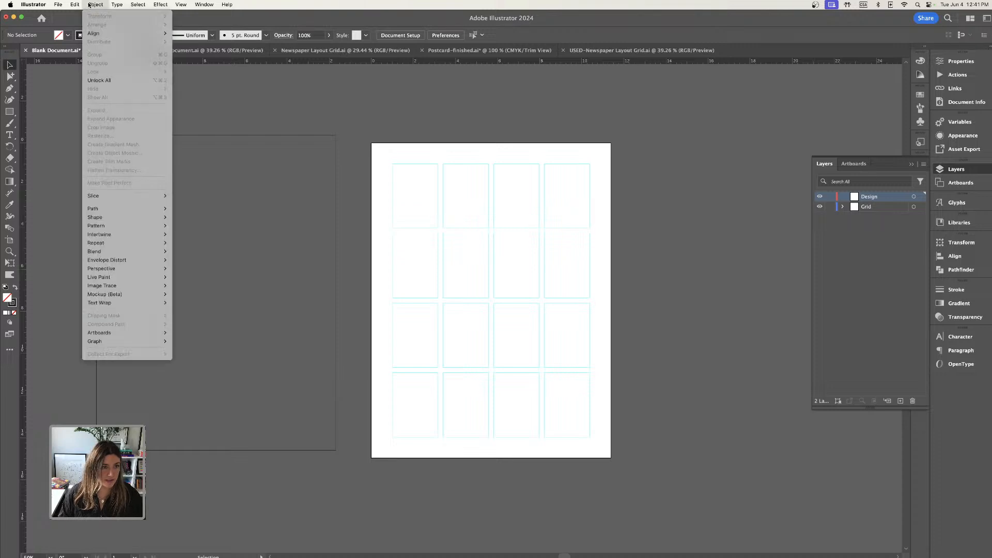
pyautogui.click(100, 81)
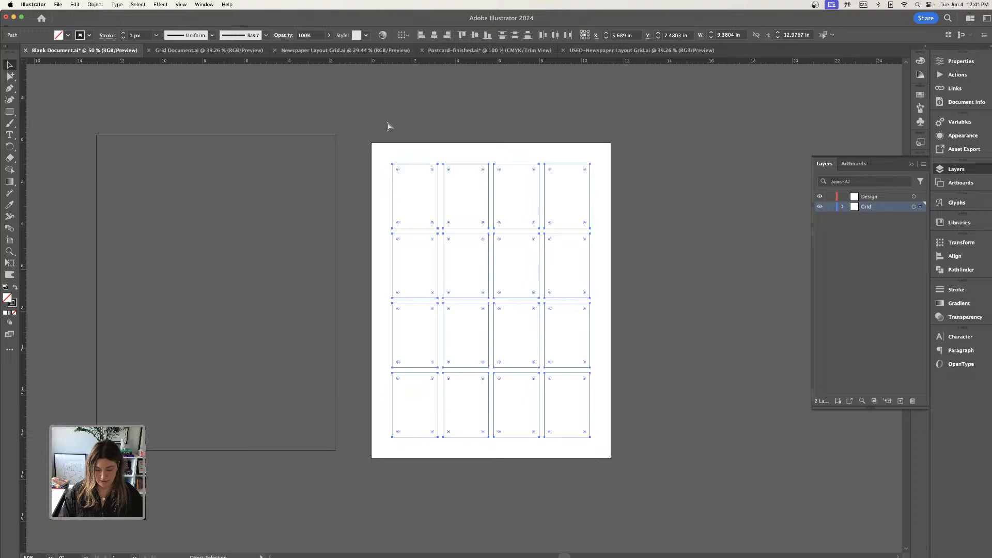
# Duplicate the artboard together with its grid guides twice, placing both copies in a row beside the original.
pyautogui.press('super+minus')
pyautogui.moveTo(389, 124); pyautogui.dragTo(342, 101)
pyautogui.press('super+5')
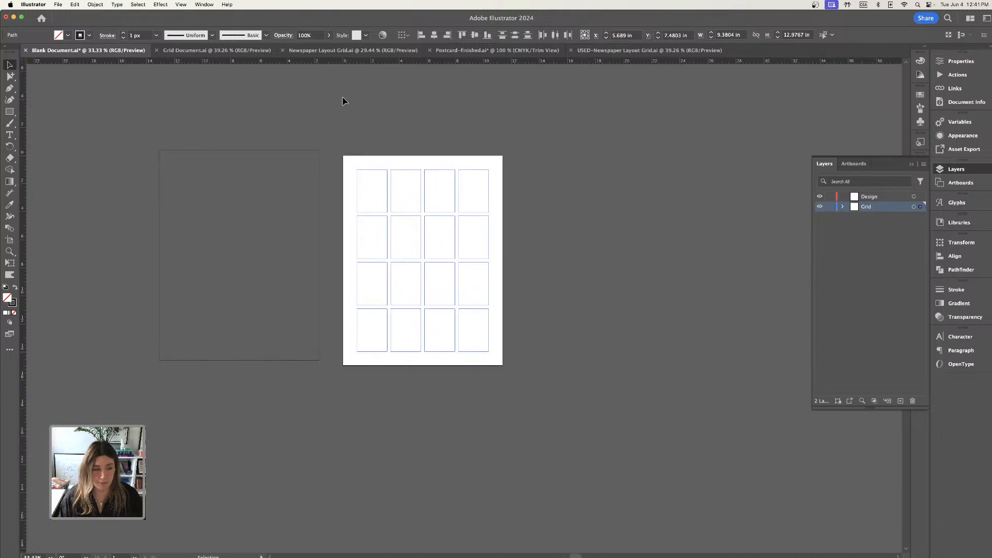
pyautogui.hotkey('shift', 'o')
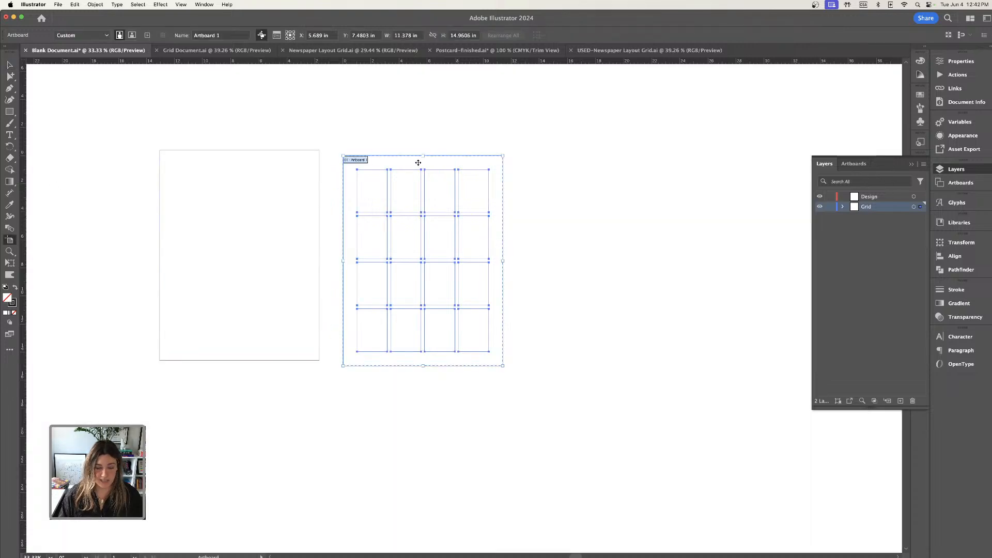
pyautogui.press('super+minus')
pyautogui.scroll(-3, 394, 147)
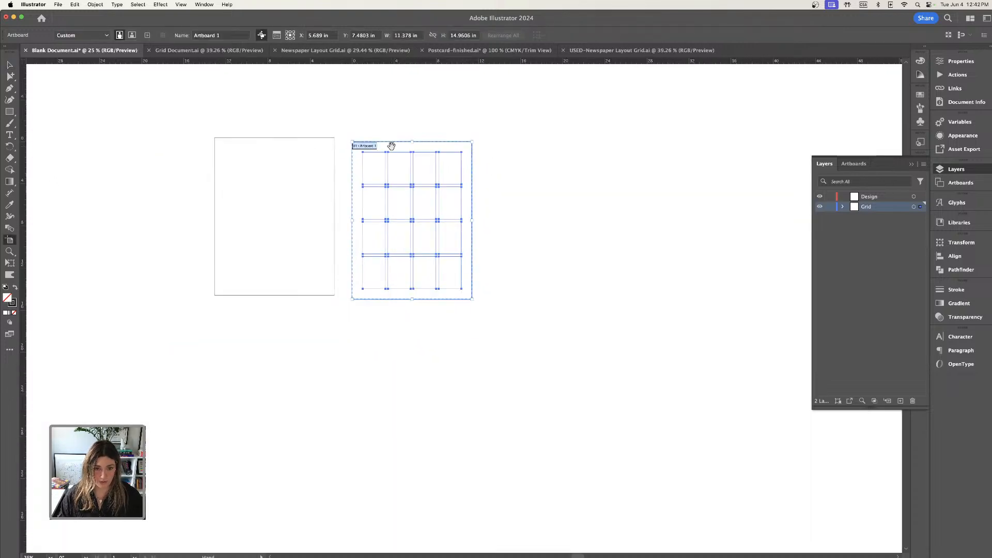
pyautogui.moveTo(391, 146); pyautogui.dragTo(653, 148)
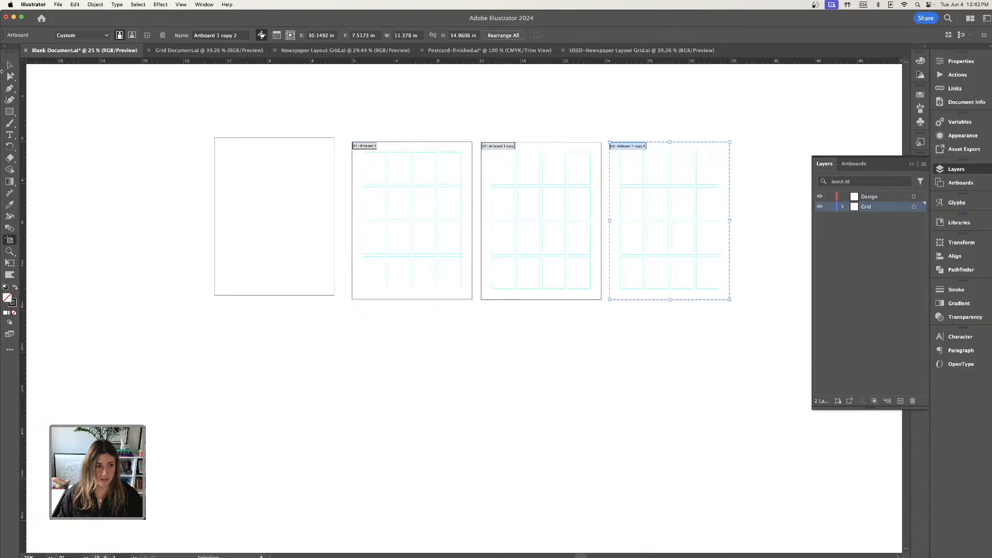
pyautogui.click(673, 108)
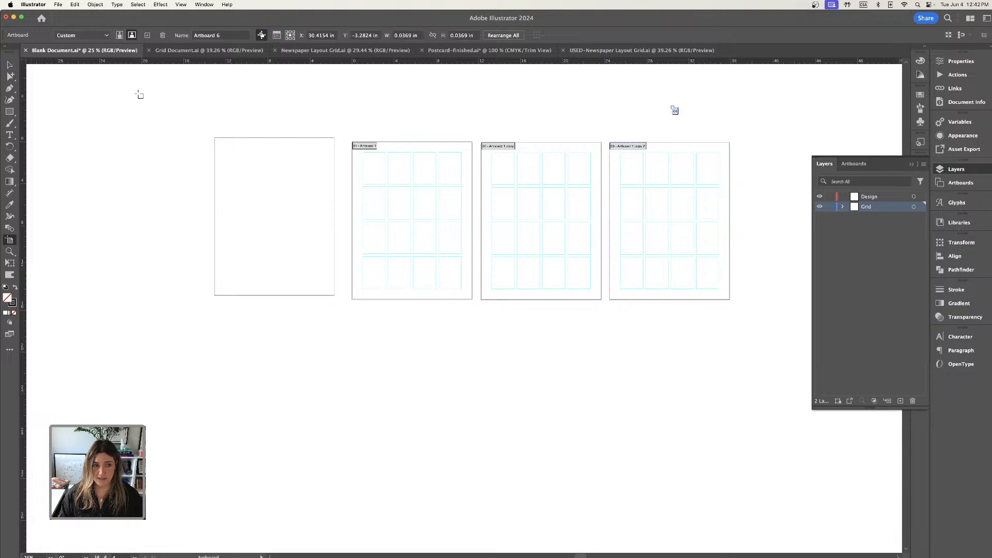
pyautogui.press('Delete')
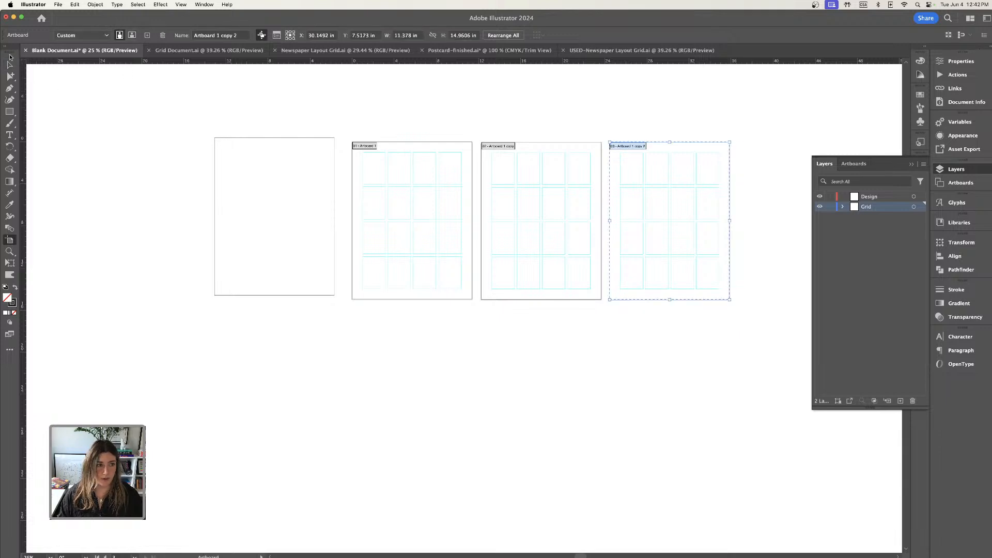
pyautogui.click(10, 63)
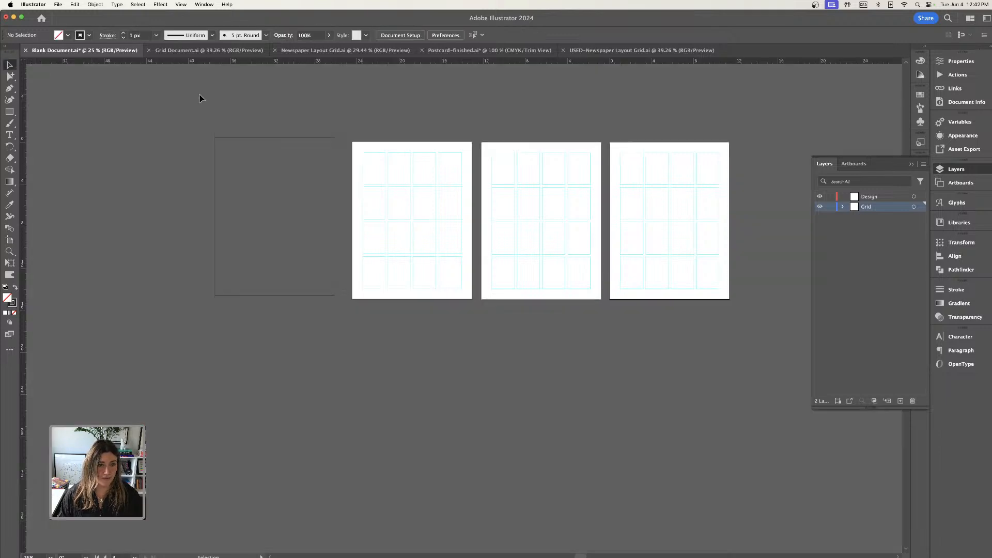
# Delete the leftover empty rectangle beside the artboards and lock the Grid layer.
pyautogui.click(830, 206)
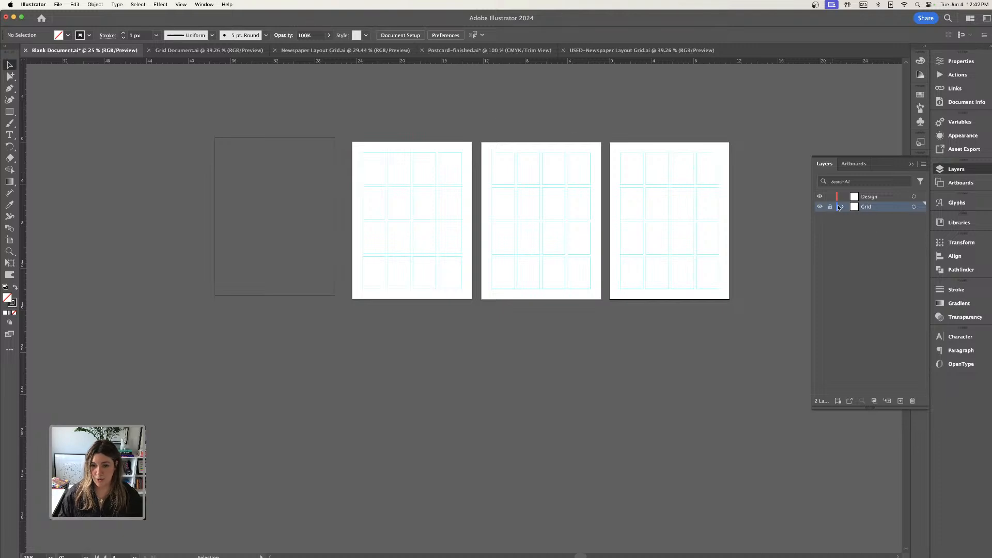
pyautogui.press('super+equal')
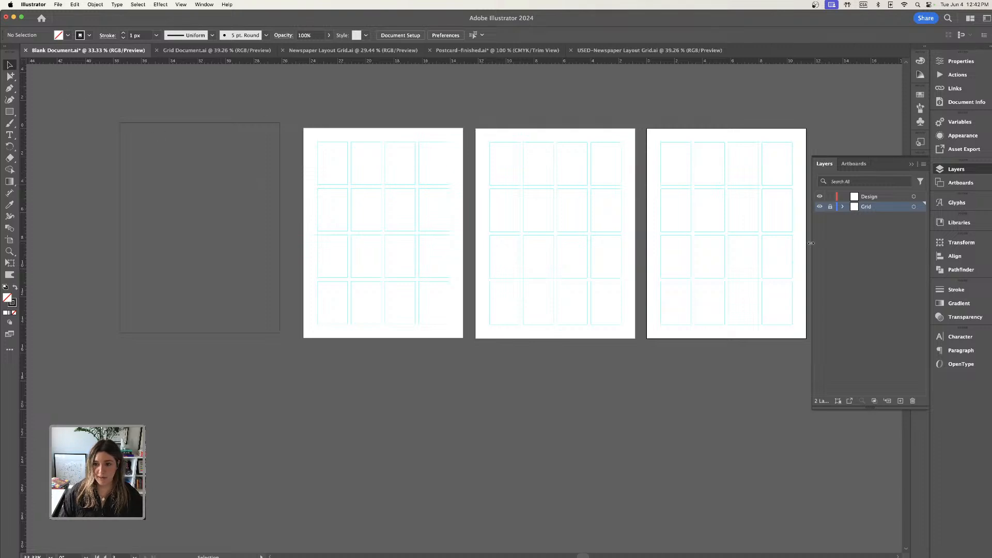
pyautogui.click(830, 207)
pyautogui.click(204, 170)
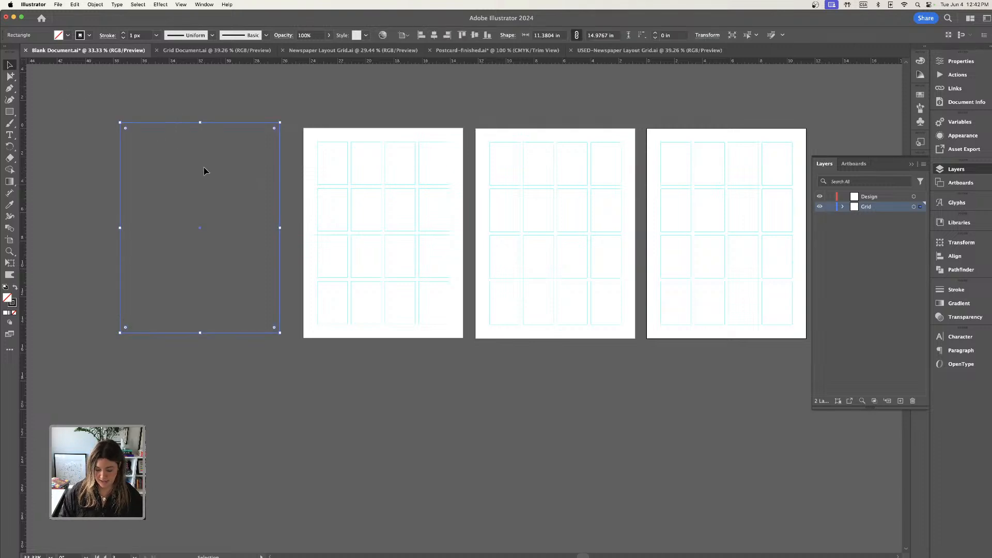
pyautogui.press('Delete')
pyautogui.press('super+equal')
pyautogui.moveTo(452, 163); pyautogui.dragTo(314, 234)
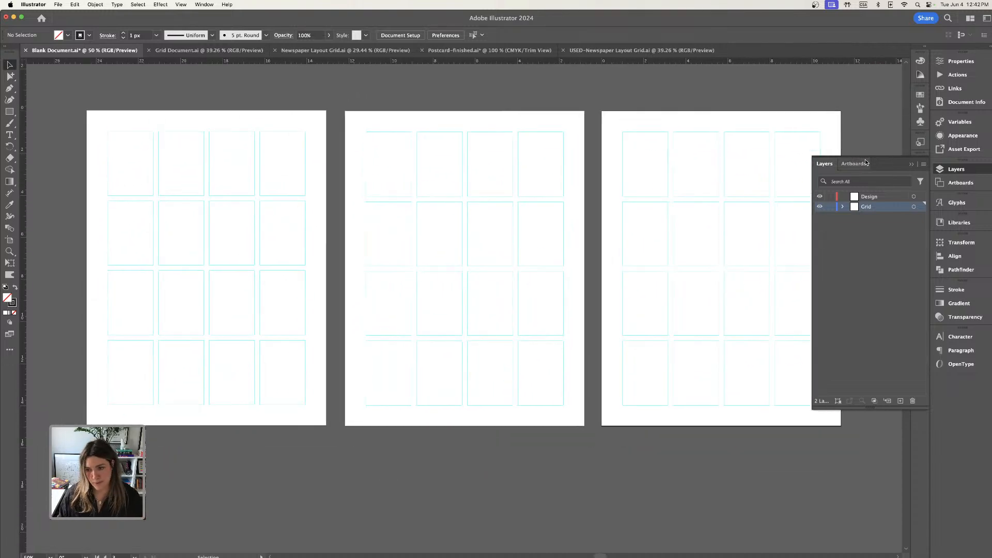
pyautogui.click(830, 207)
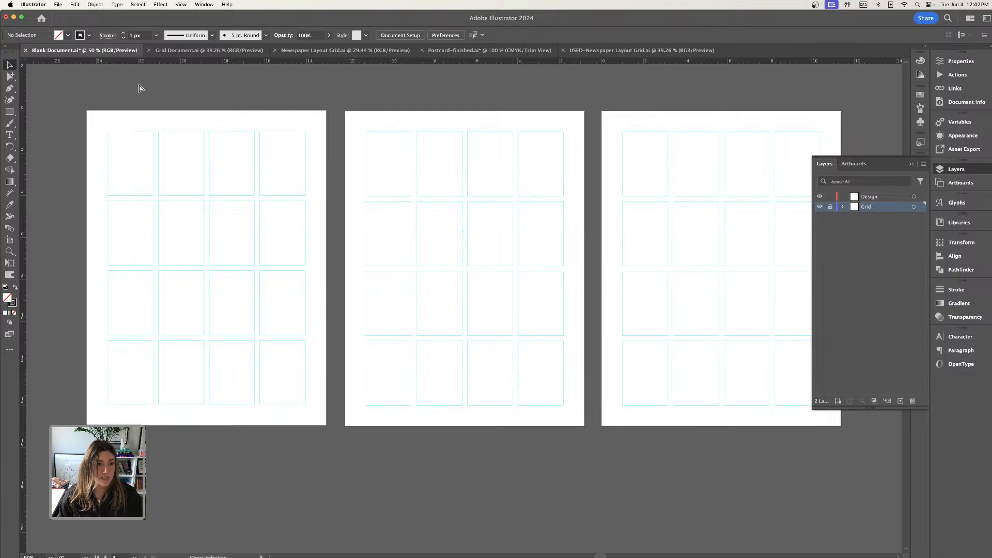
# Create a new 5 × 7 in portrait document with one artboard in CMYK colour mode.
pyautogui.click(57, 4)
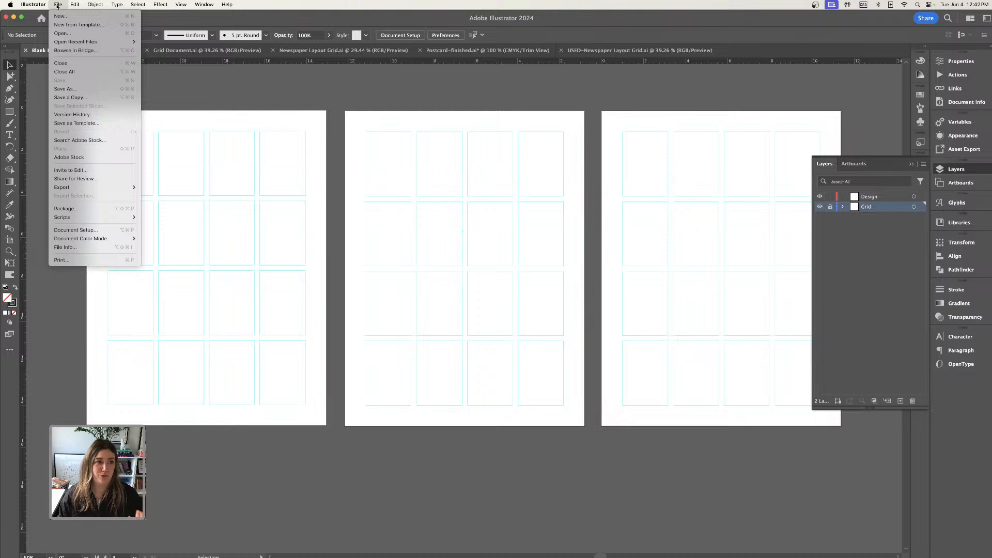
pyautogui.click(59, 16)
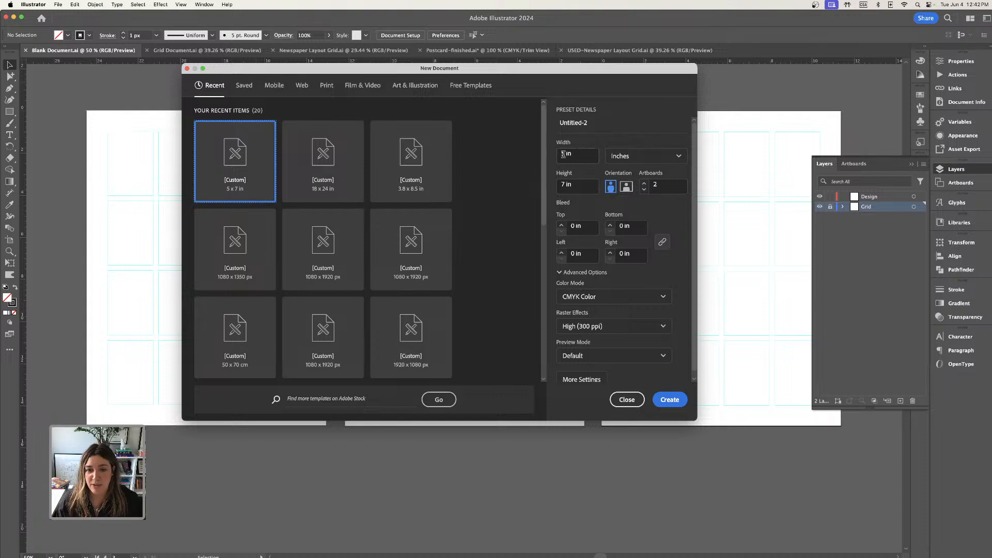
pyautogui.click(654, 185)
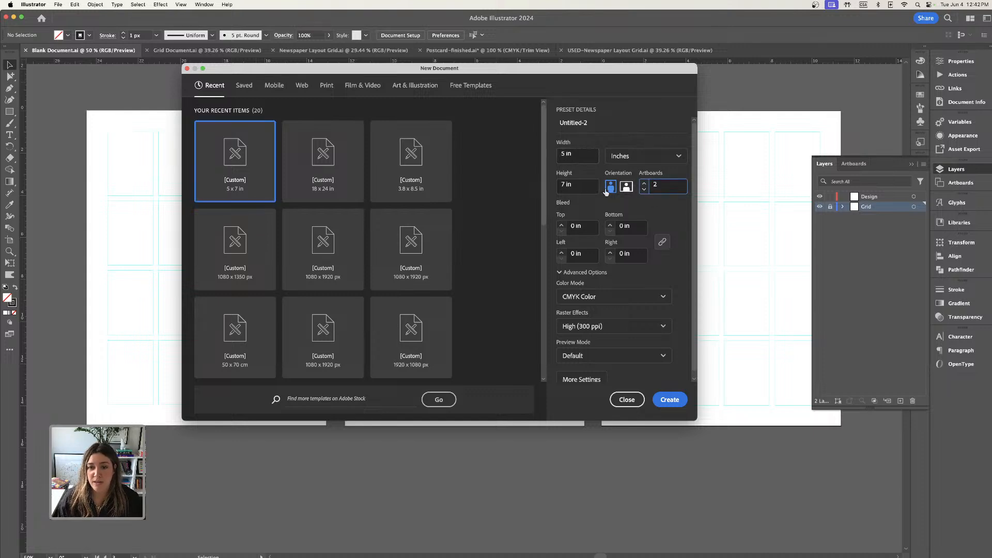
pyautogui.click(644, 189)
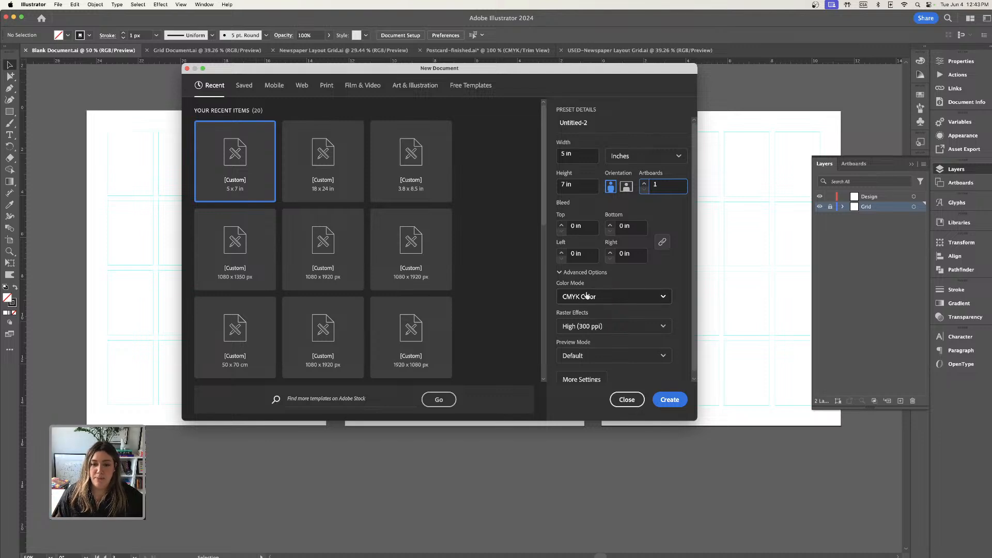
pyautogui.scroll(-1, 595, 320)
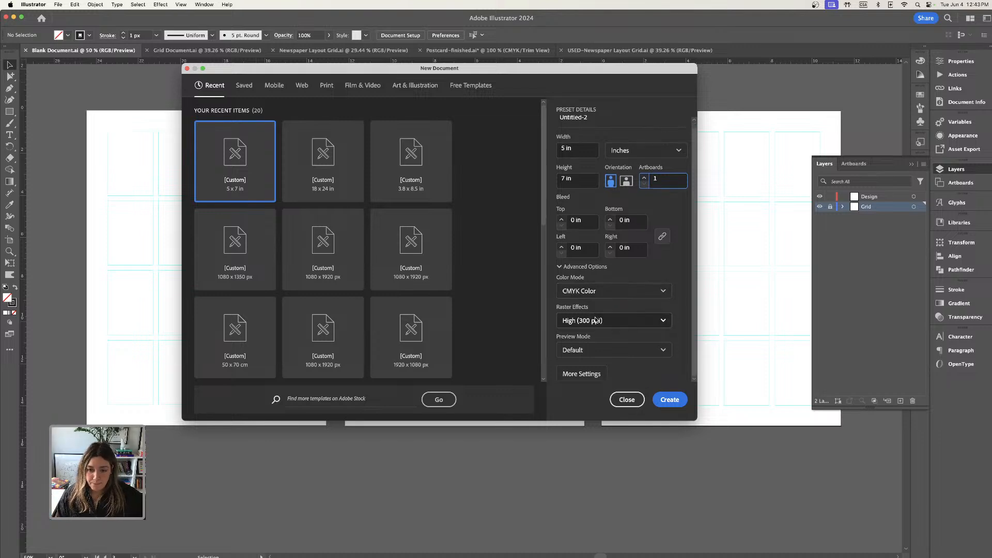
pyautogui.click(671, 400)
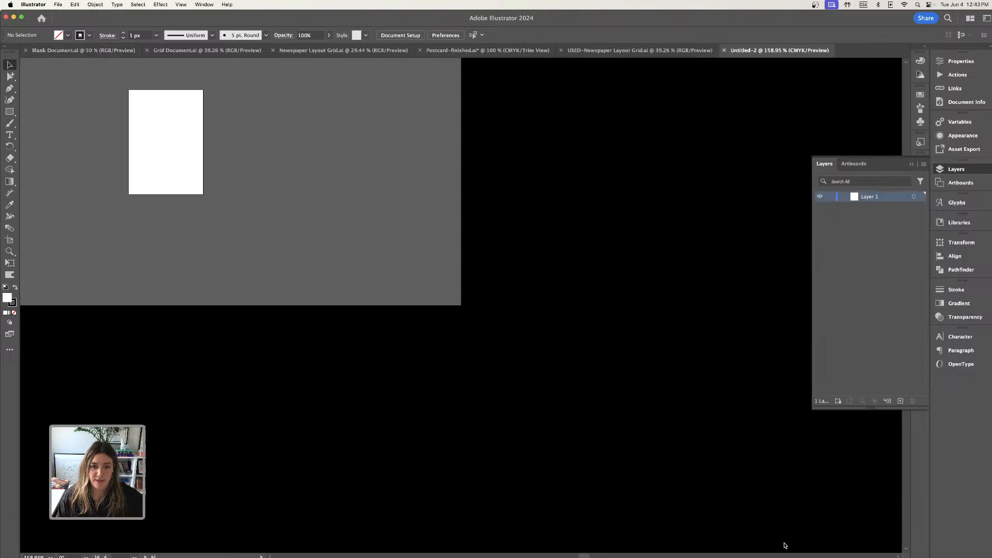
# Draw a rectangle about 4.99 × 7 in covering the whole artboard and remove its fill.
pyautogui.press('super+minus')
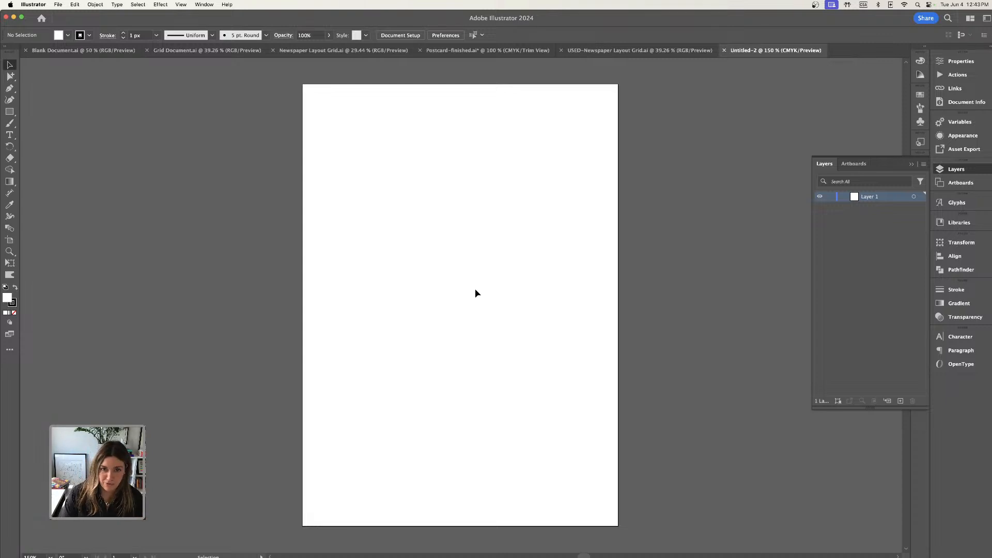
pyautogui.click(10, 114)
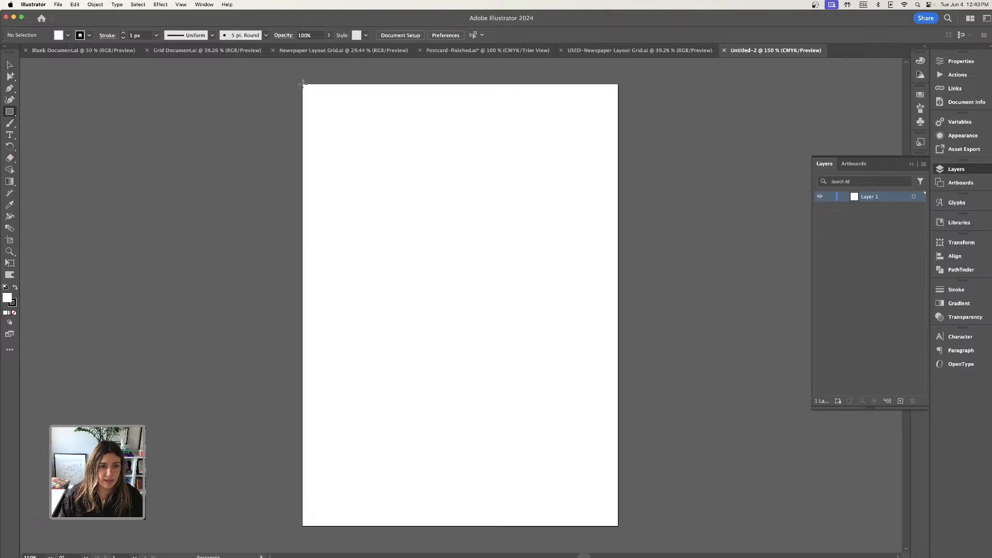
pyautogui.moveTo(303, 84); pyautogui.dragTo(605, 532)
pyautogui.moveTo(621, 528); pyautogui.dragTo(619, 527)
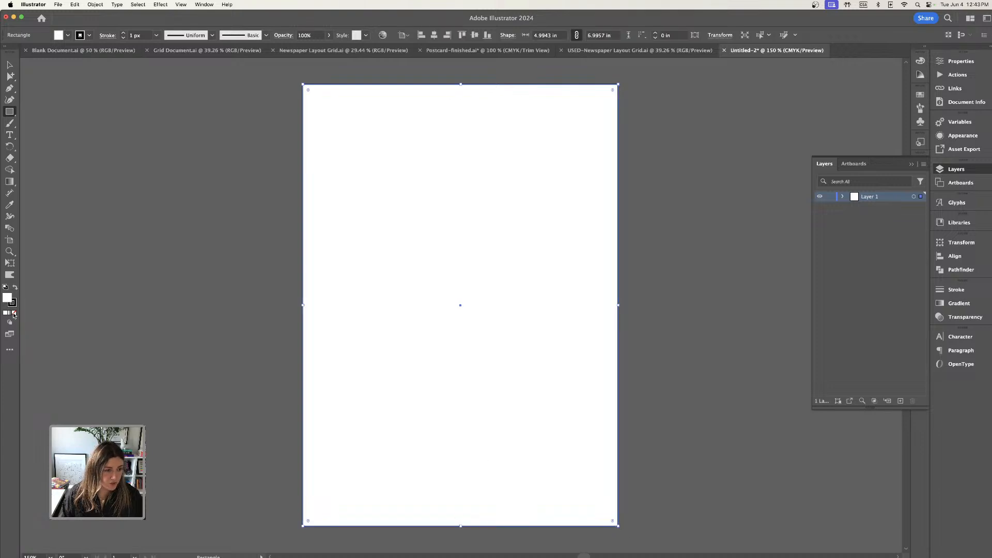
pyautogui.click(13, 313)
pyautogui.click(10, 65)
pyautogui.click(297, 121)
pyautogui.moveTo(268, 92); pyautogui.dragTo(419, 192)
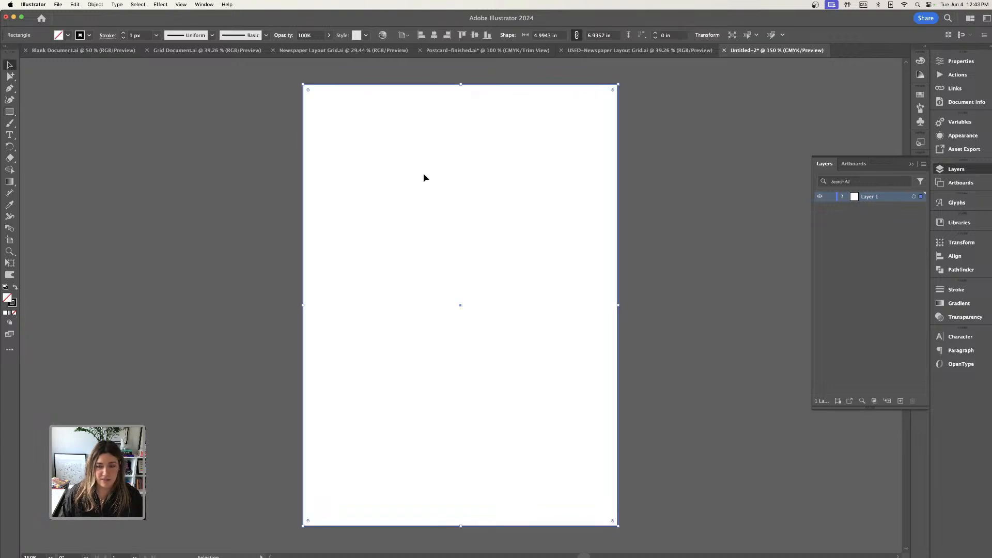
# Set the rectangle's width to 5 in and its height to 7 in.
pyautogui.click(960, 61)
pyautogui.click(881, 99)
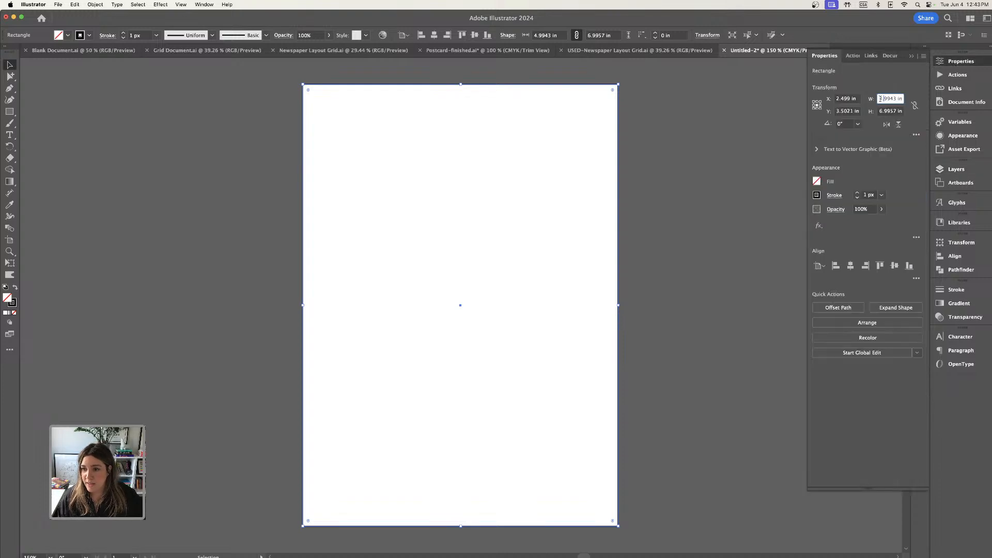
pyautogui.moveTo(881, 99); pyautogui.dragTo(906, 99)
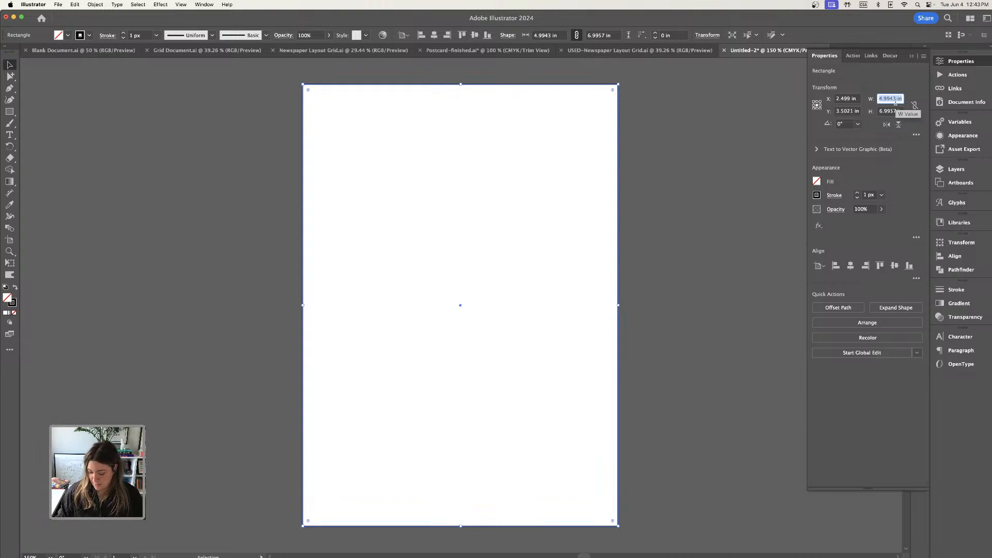
pyautogui.write('5')
pyautogui.click(899, 112)
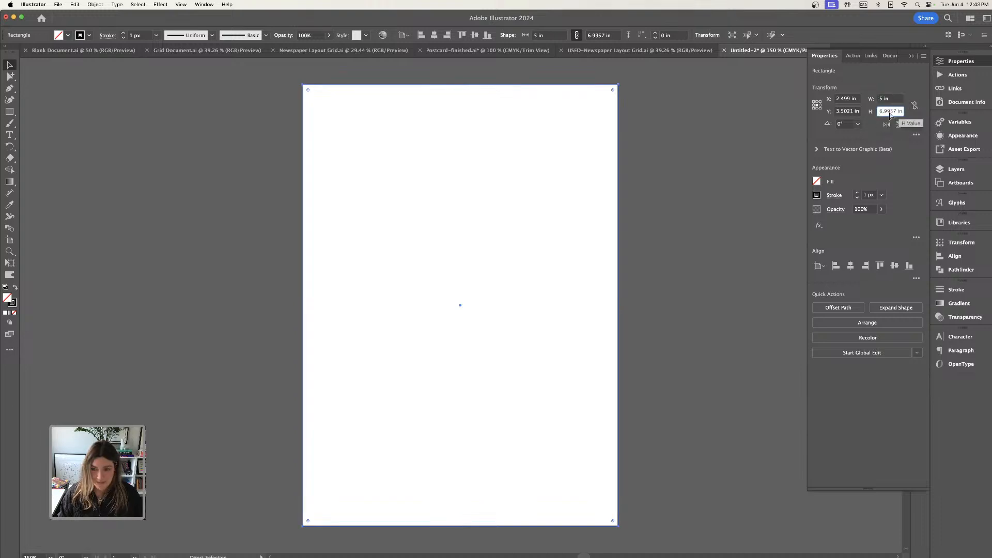
pyautogui.tripleClick(889, 111)
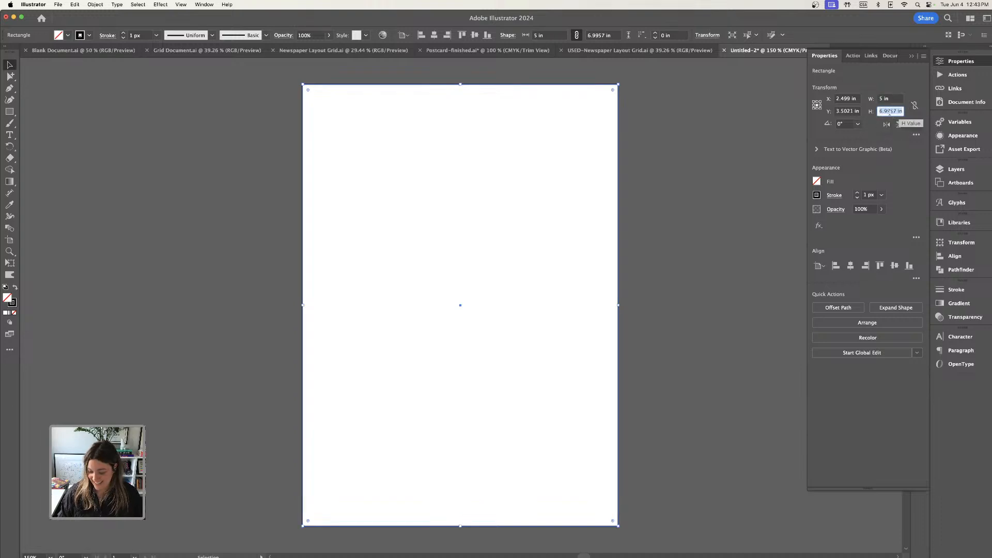
pyautogui.click(710, 148)
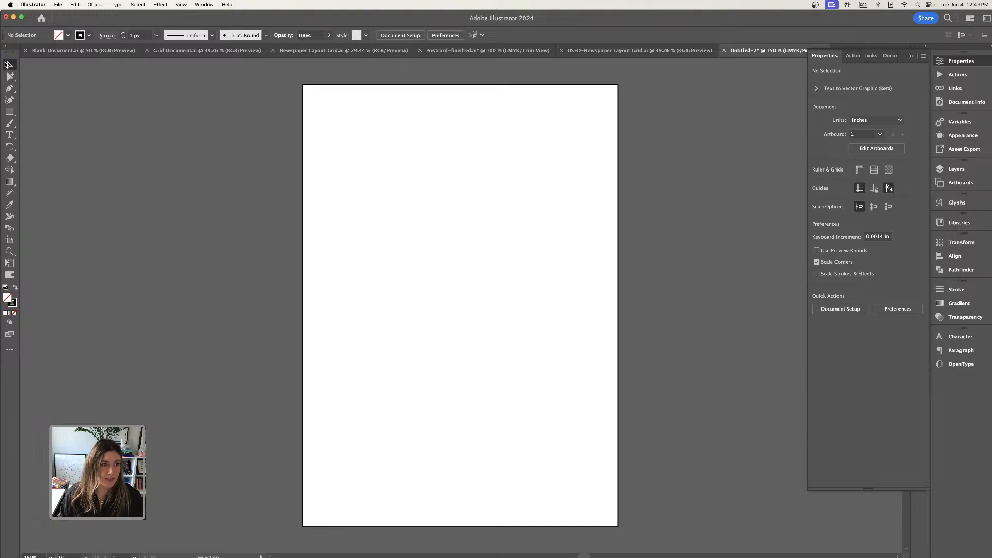
# Scale the rectangle down proportionally to about 4.5 × 6.3 in and centre it horizontally and vertically on the artboard.
pyautogui.moveTo(283, 87); pyautogui.dragTo(374, 140)
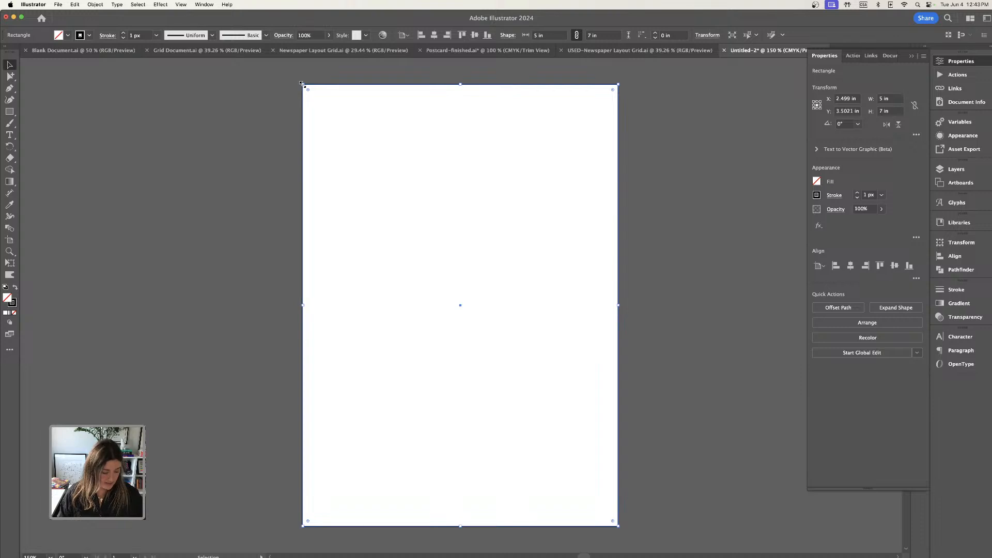
pyautogui.moveTo(302, 84); pyautogui.dragTo(322, 110)
pyautogui.moveTo(426, 115); pyautogui.dragTo(421, 101)
pyautogui.moveTo(315, 100); pyautogui.dragTo(327, 108)
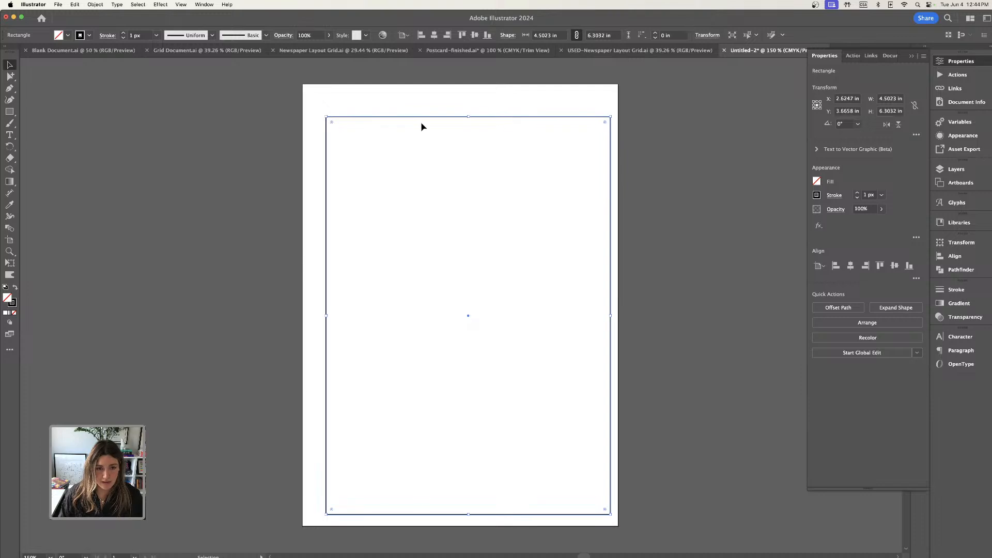
pyautogui.moveTo(420, 119); pyautogui.dragTo(411, 109)
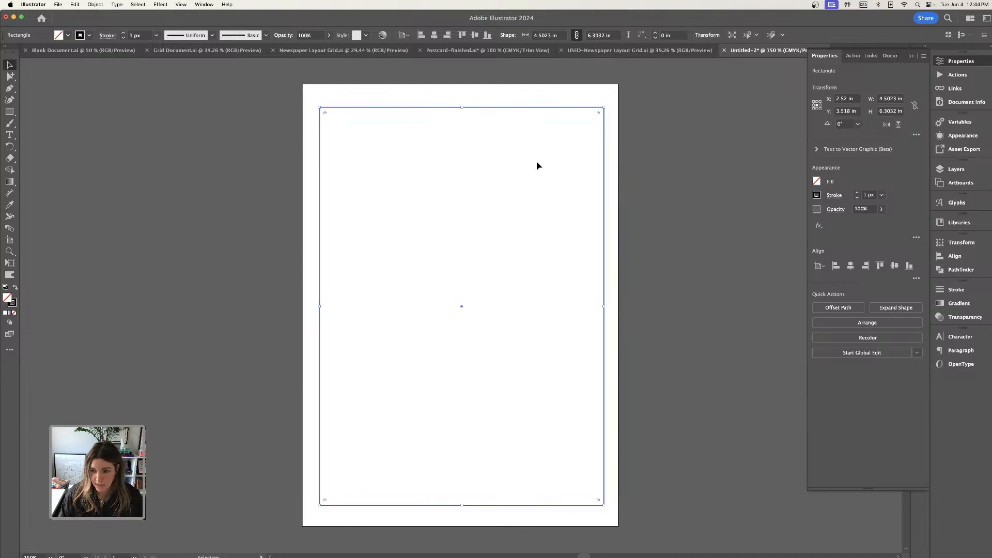
pyautogui.click(850, 265)
pyautogui.click(895, 265)
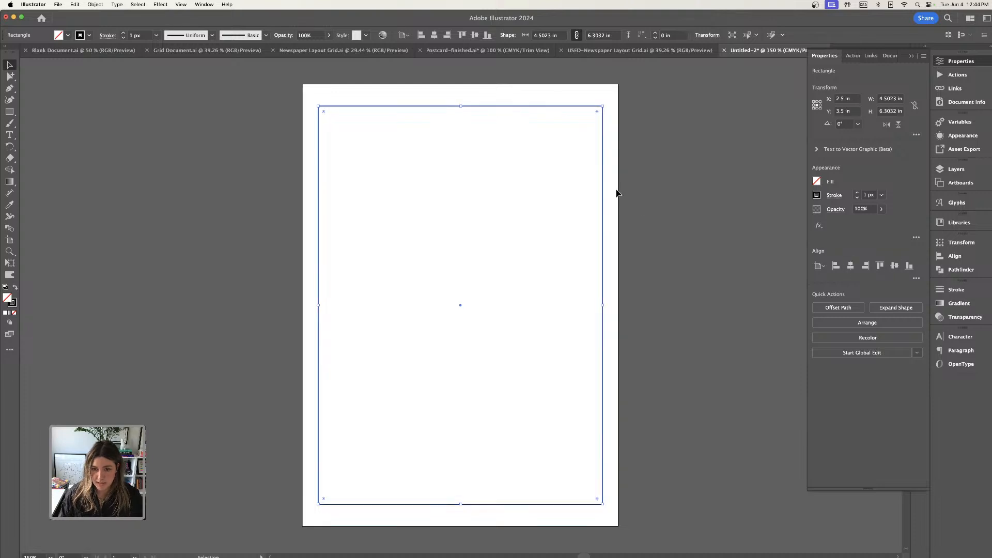
pyautogui.click(649, 217)
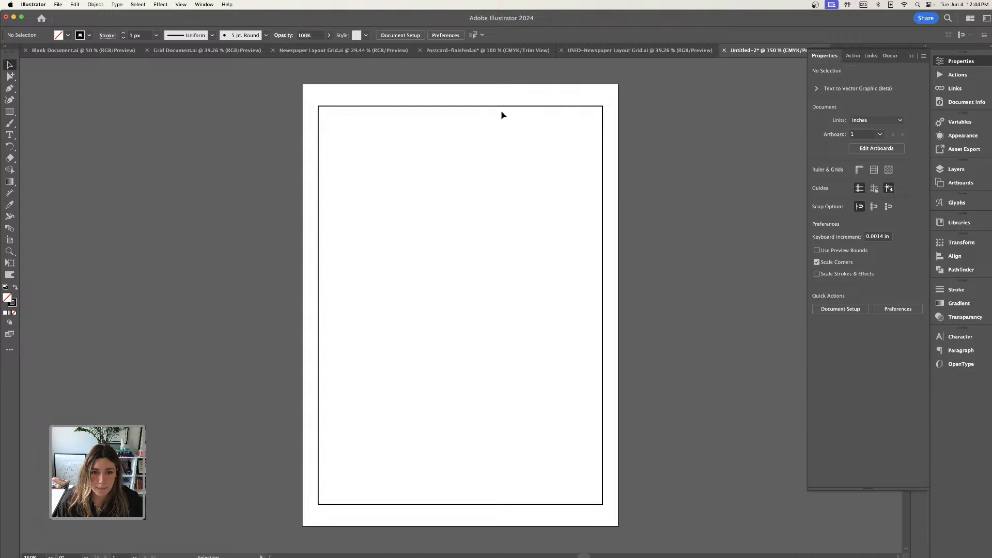
# Split the rectangle on the artboard into a grid of 5 rows and 5 columns with the preview enabled.
pyautogui.moveTo(429, 96); pyautogui.dragTo(450, 149)
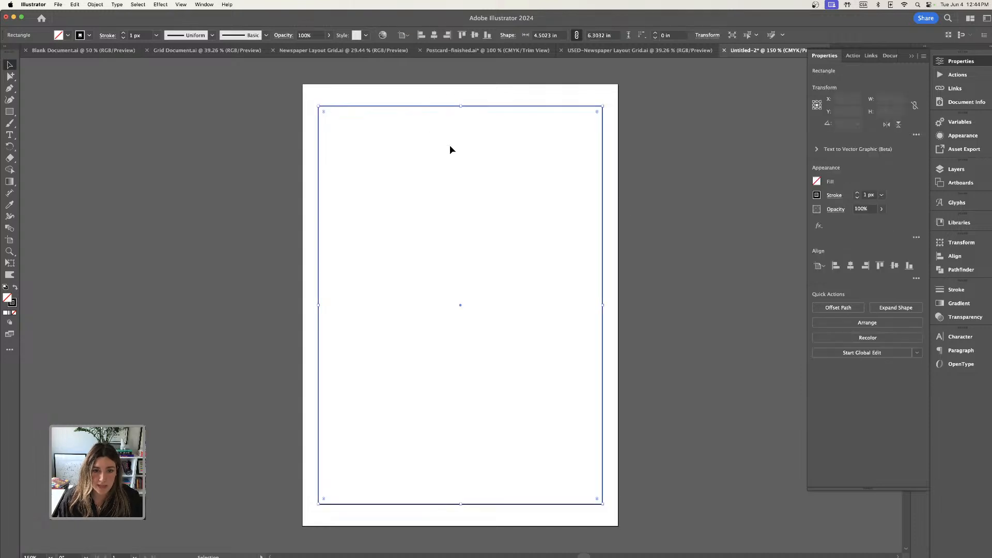
pyautogui.click(98, 5)
pyautogui.moveTo(129, 209)
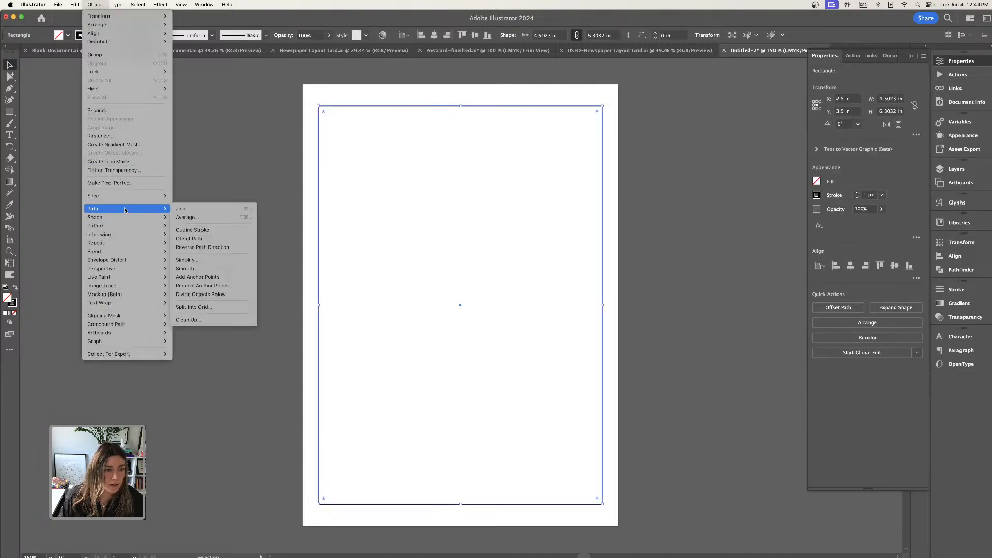
pyautogui.click(205, 306)
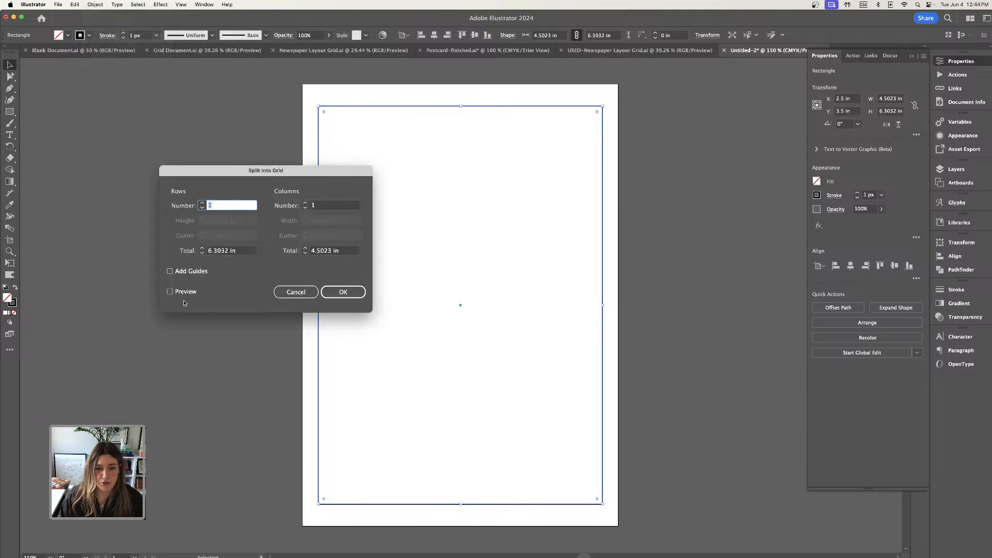
pyautogui.click(170, 292)
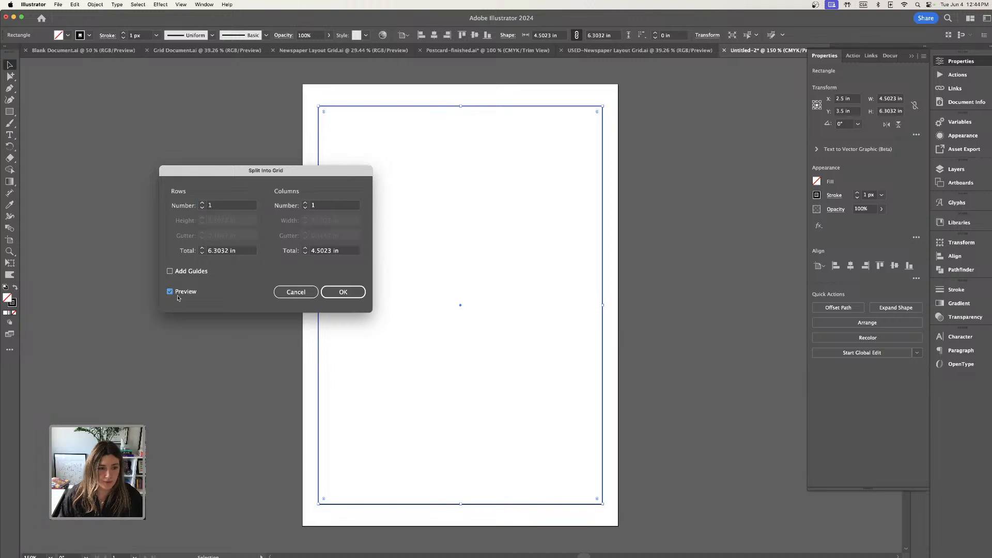
pyautogui.click(202, 203)
pyautogui.click(202, 203)
pyautogui.click(202, 203)
pyautogui.click(202, 203)
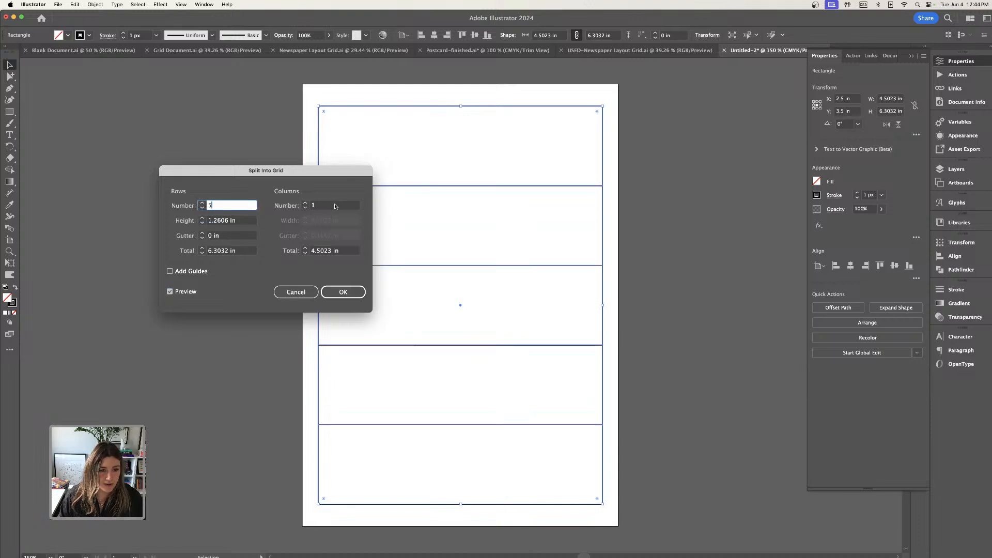
pyautogui.click(305, 203)
pyautogui.click(305, 203)
pyautogui.click(305, 203)
pyautogui.click(305, 203)
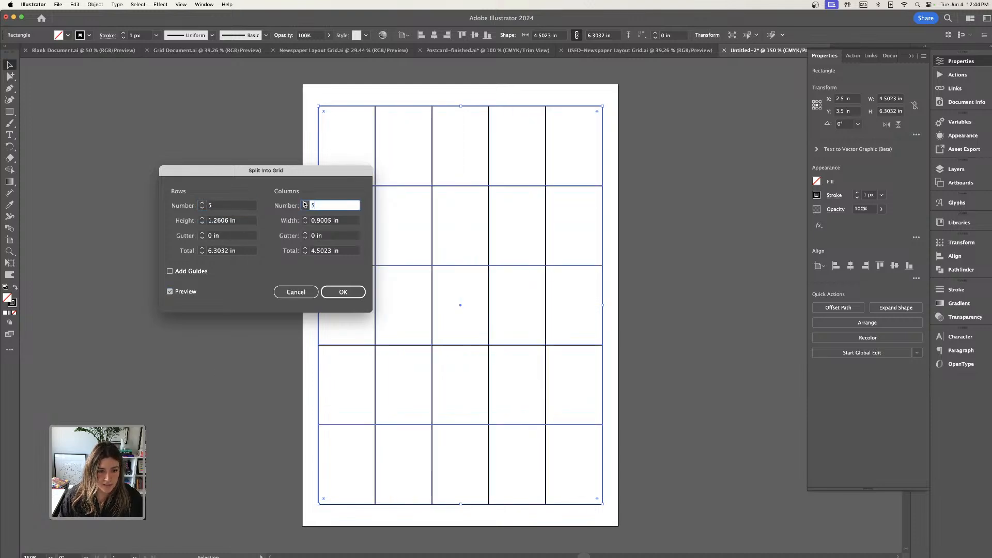
# Set the row and column gutters to 0.125 in, apply the split and convert the resulting cells to guides.
pyautogui.click(202, 235)
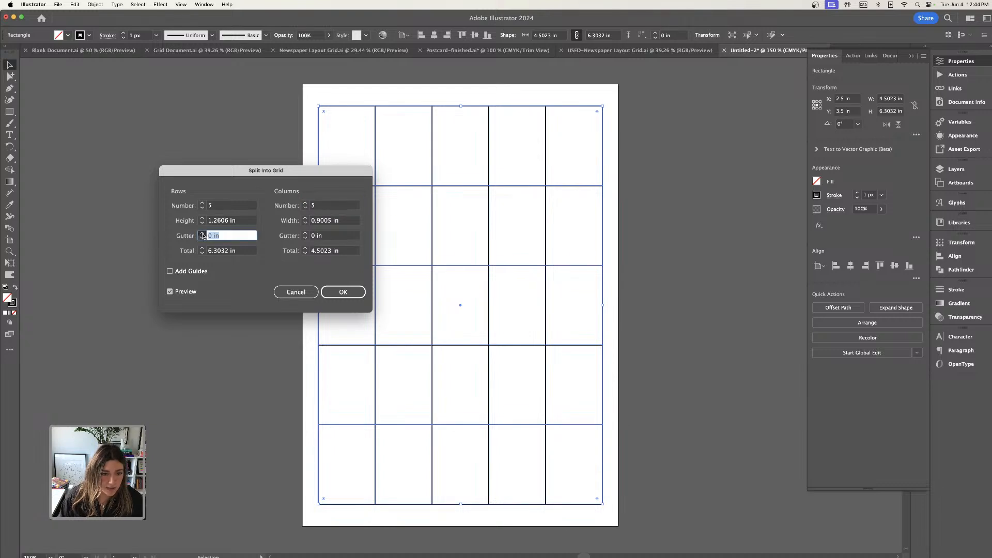
pyautogui.click(304, 234)
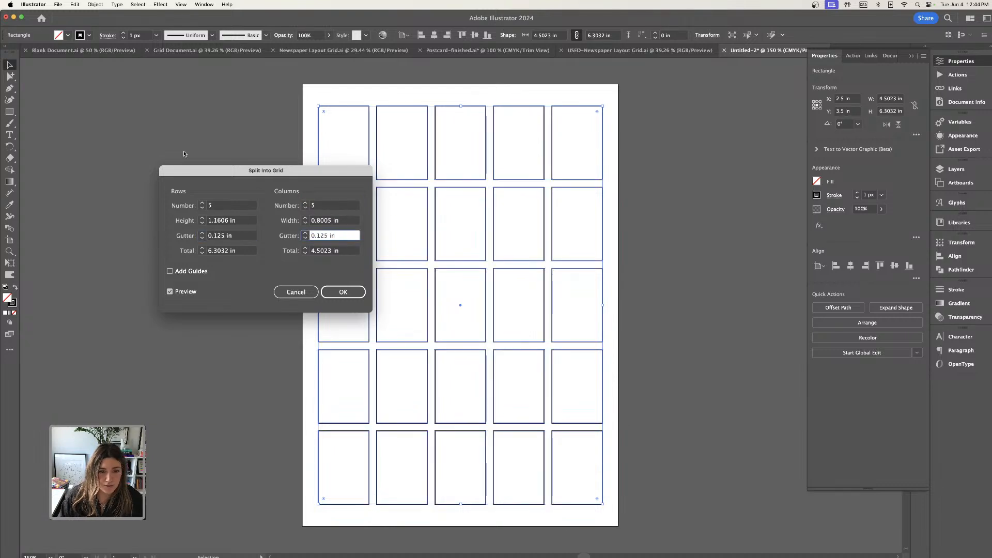
pyautogui.moveTo(289, 170); pyautogui.dragTo(182, 145)
pyautogui.click(235, 266)
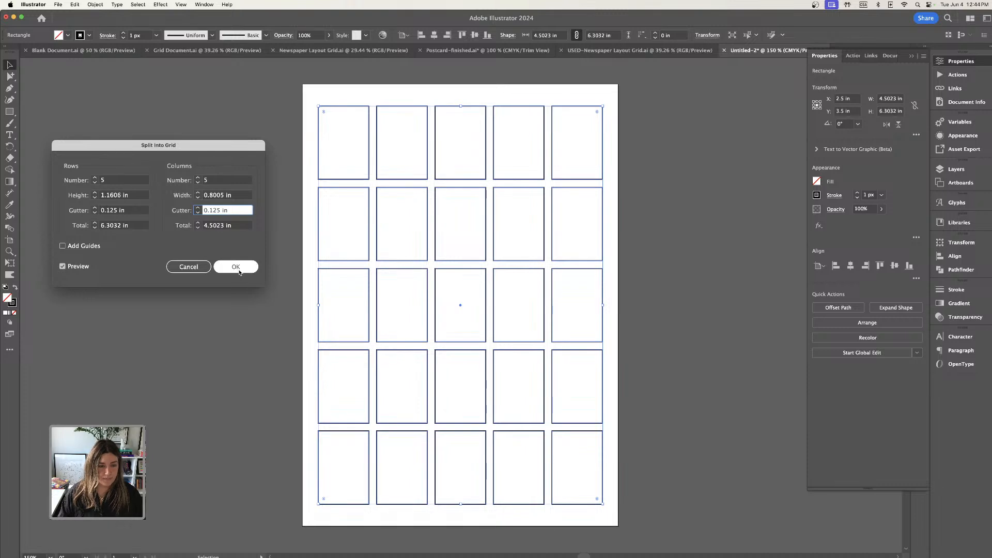
pyautogui.click(379, 103)
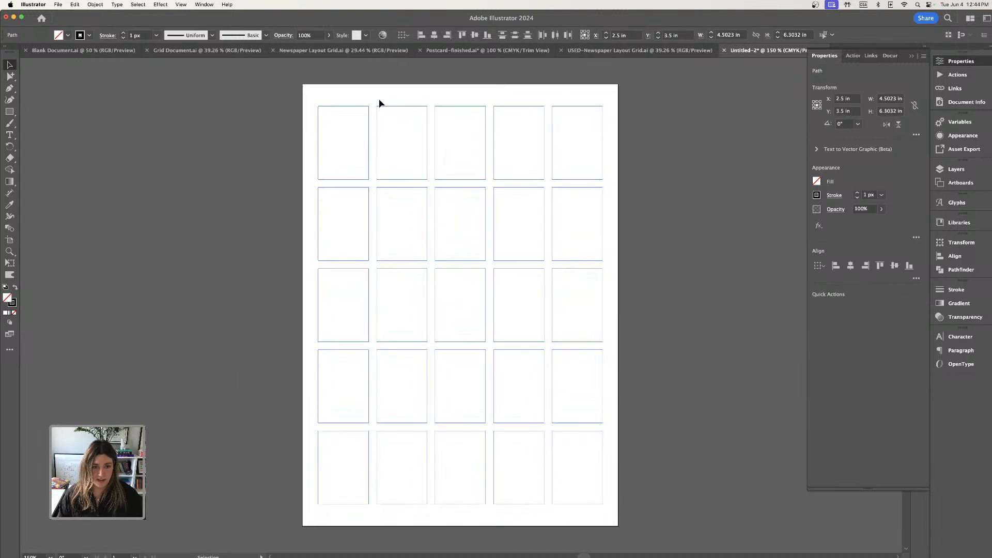
pyautogui.press('super+5')
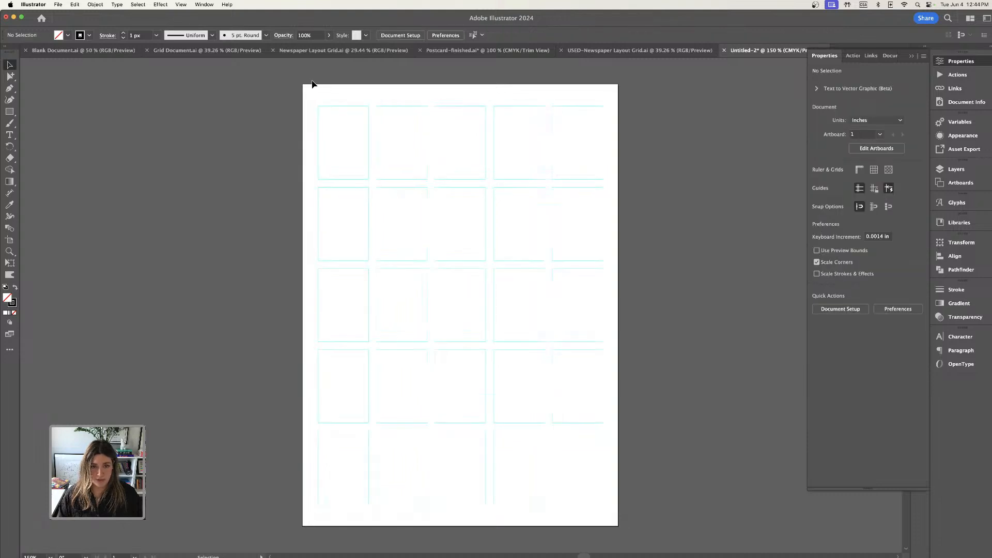
# Rename the layer that holds the guides as Grid.
pyautogui.click(913, 55)
pyautogui.click(956, 169)
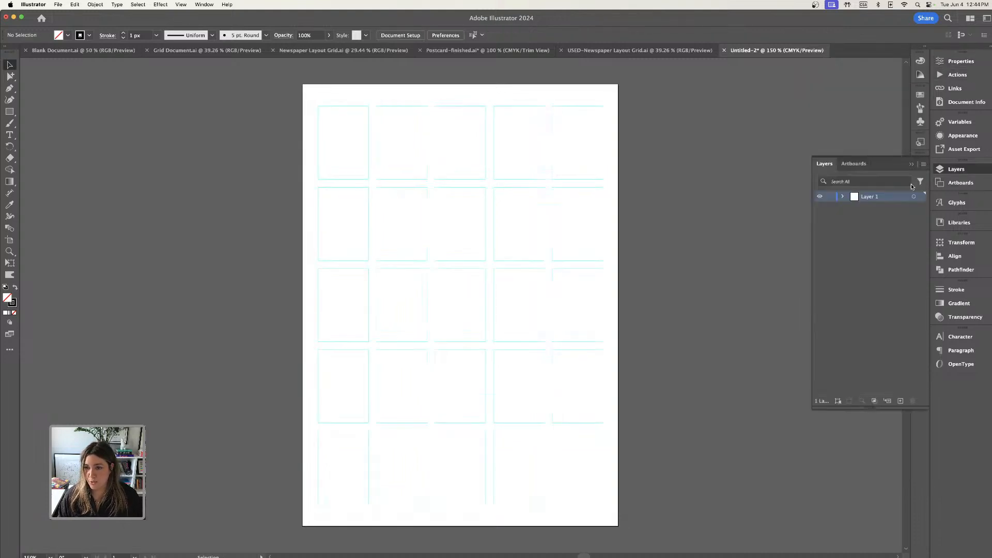
pyautogui.doubleClick(868, 197)
pyautogui.write('Grid')
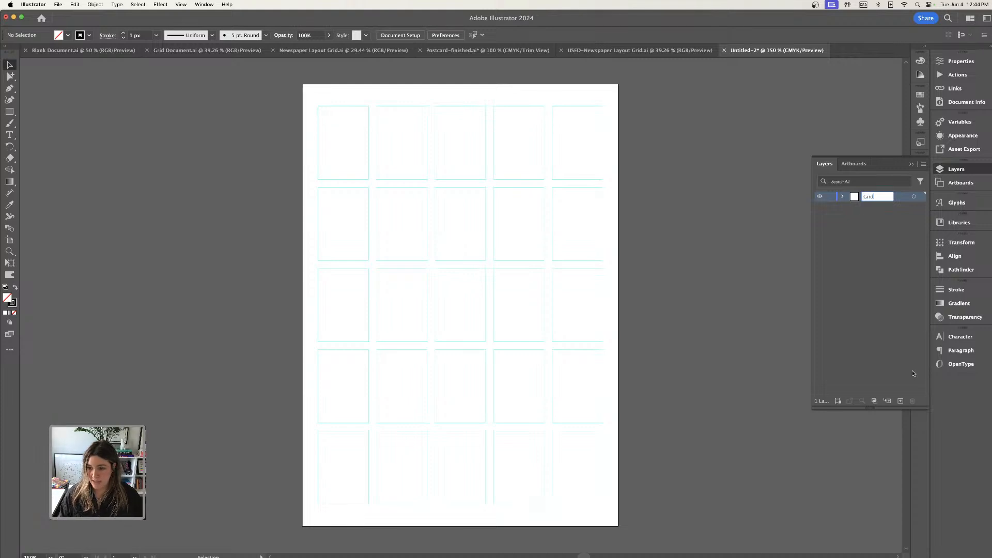
pyautogui.press('Return')
# Add a layer named Design above the Grid layer and lock the Grid layer.
pyautogui.click(900, 401)
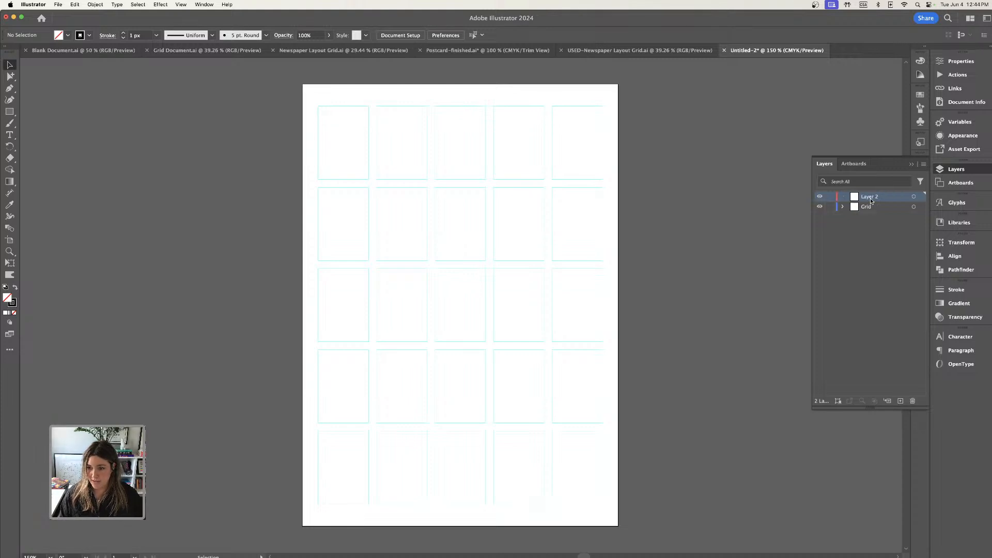
pyautogui.doubleClick(873, 196)
pyautogui.write('Design')
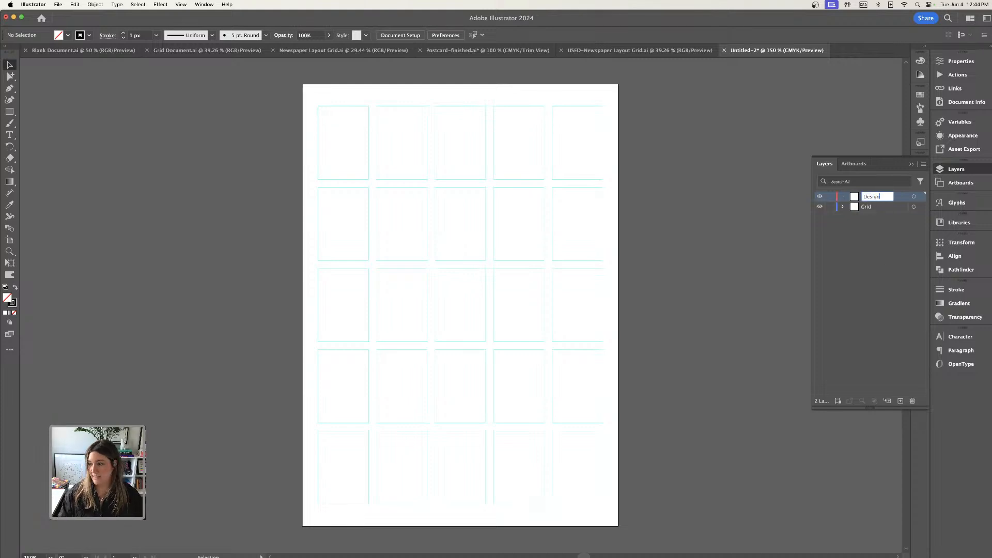
pyautogui.press('Return')
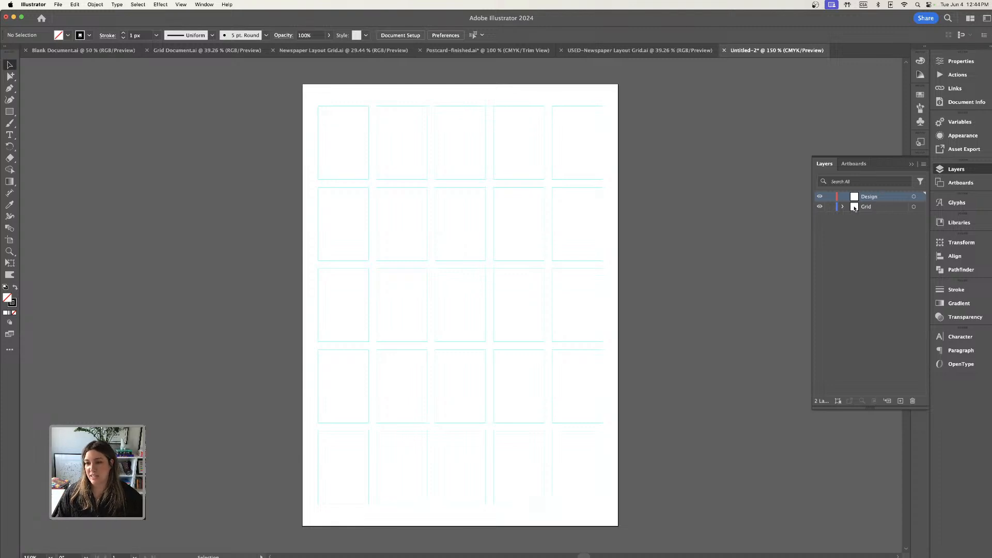
pyautogui.click(830, 206)
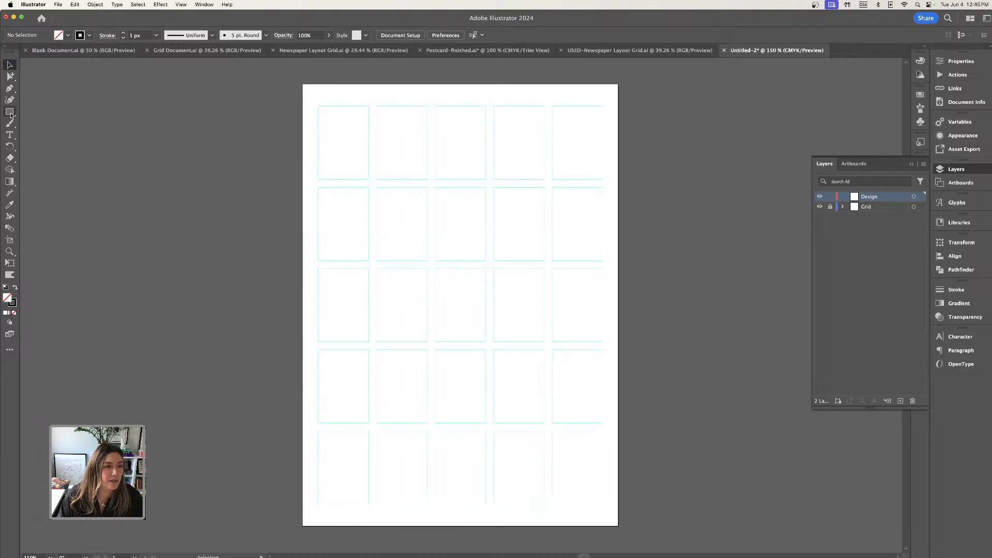
# Place the portrait wildflower photo with the white background from the Working files folder on the Design layer.
pyautogui.click(60, 4)
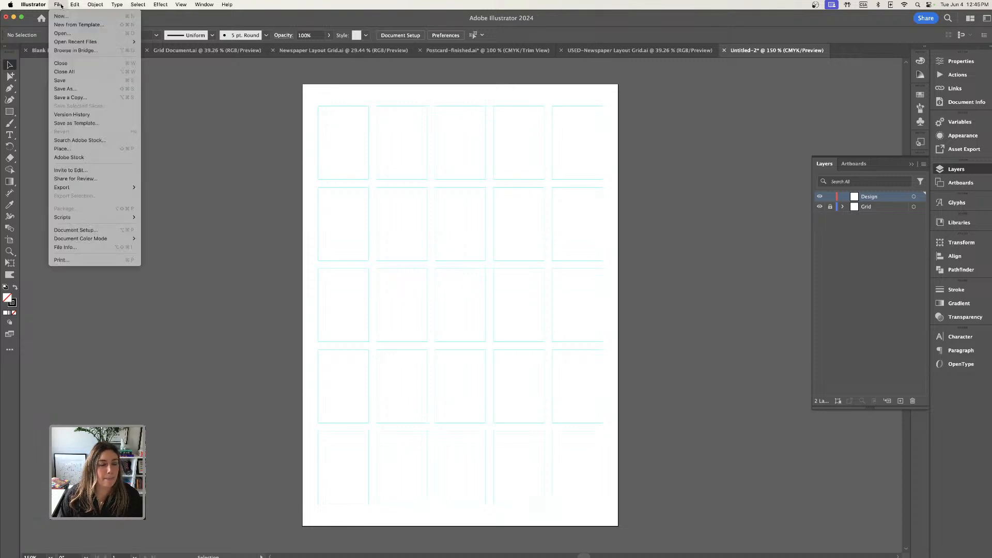
pyautogui.moveTo(70, 221)
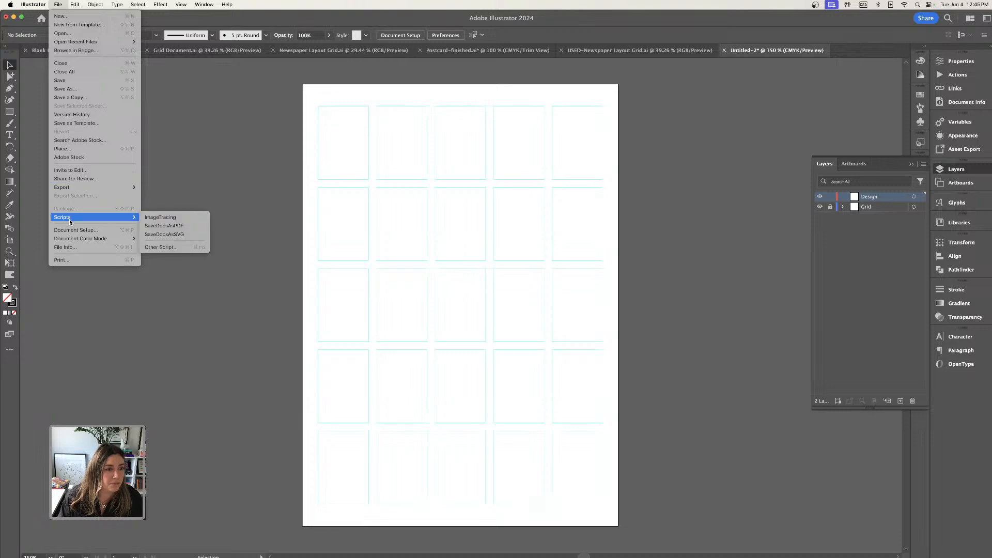
pyautogui.click(63, 149)
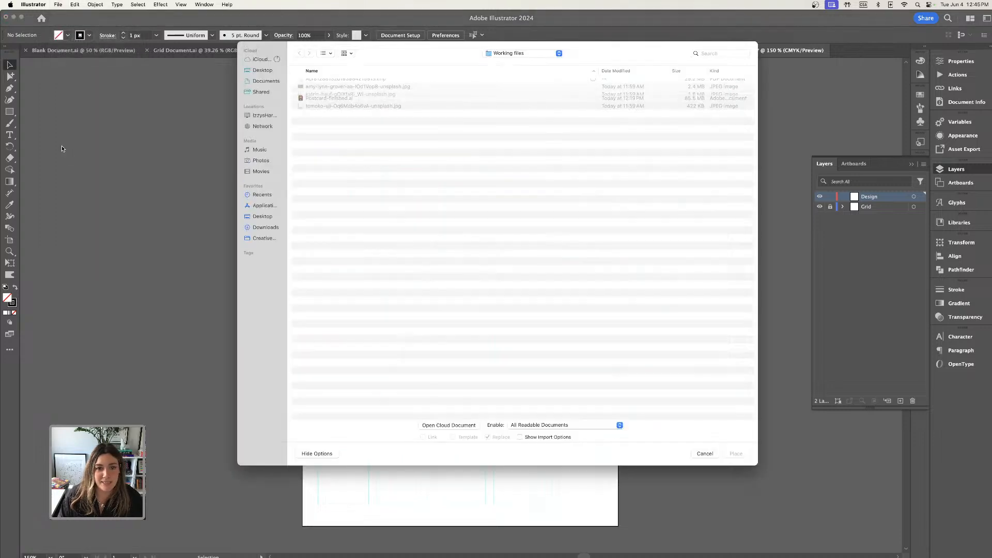
pyautogui.click(327, 53)
pyautogui.click(337, 88)
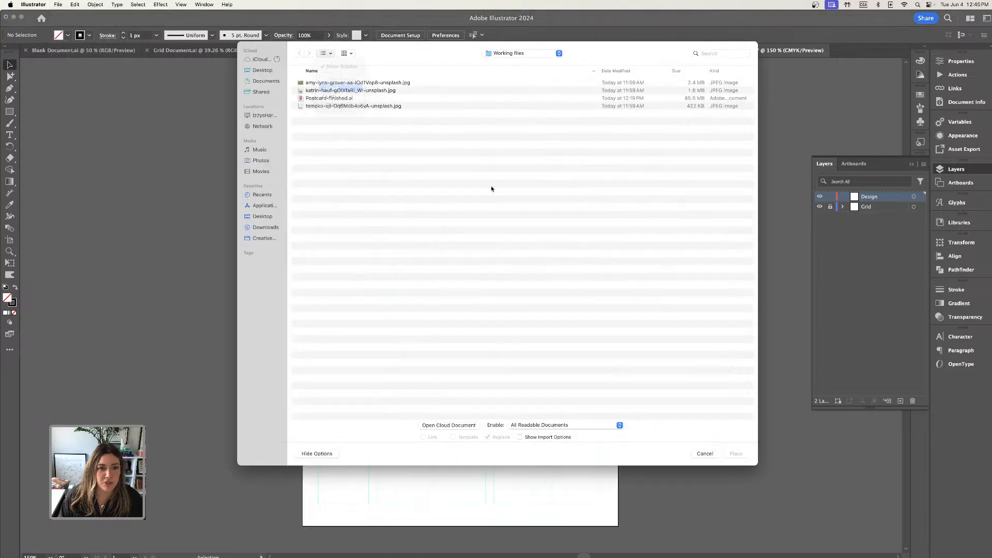
pyautogui.click(354, 89)
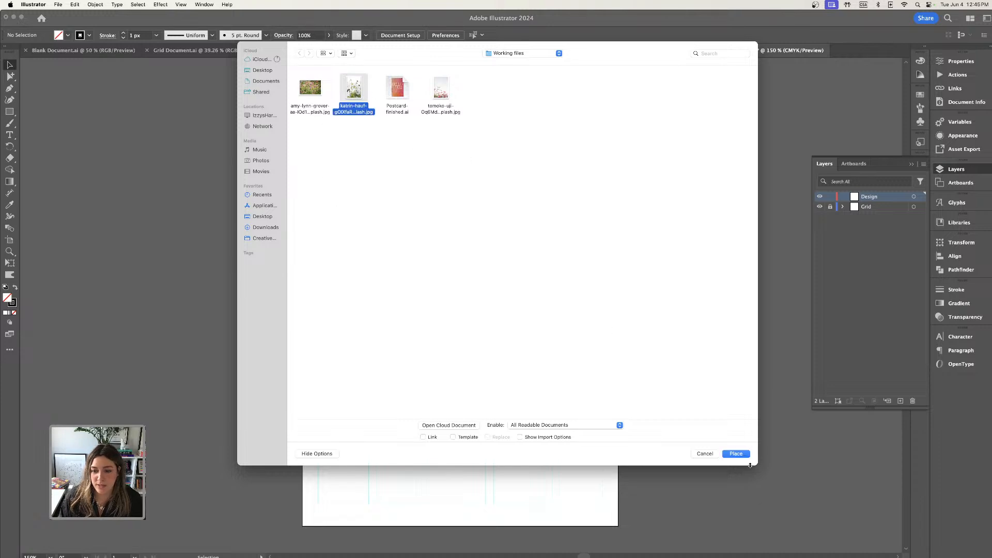
pyautogui.click(736, 453)
pyautogui.click(288, 167)
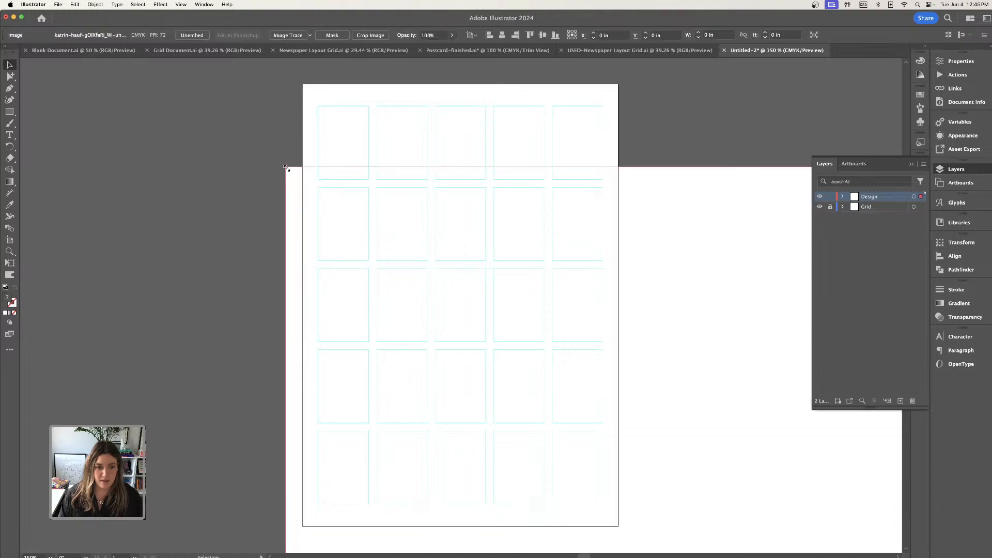
# Shift the placed wildflower photo and scale it down proportionally to about 11.82 × 17.74 in.
pyautogui.press('super+minus')
pyautogui.press('super+minus')
pyautogui.press('super+minus')
pyautogui.press('super+minus')
pyautogui.press('super+minus')
pyautogui.press('super+minus')
pyautogui.press('super+minus')
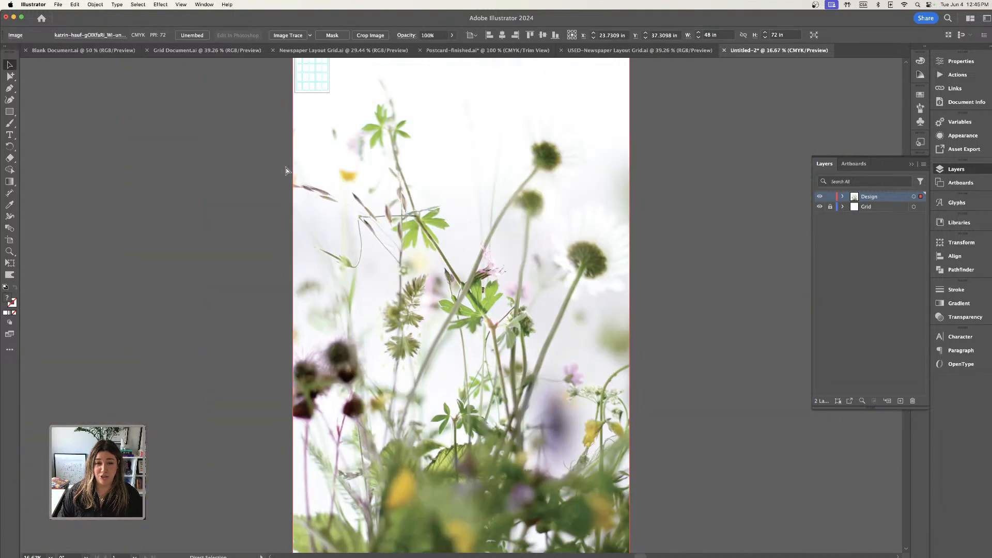
pyautogui.moveTo(449, 282); pyautogui.dragTo(413, 223)
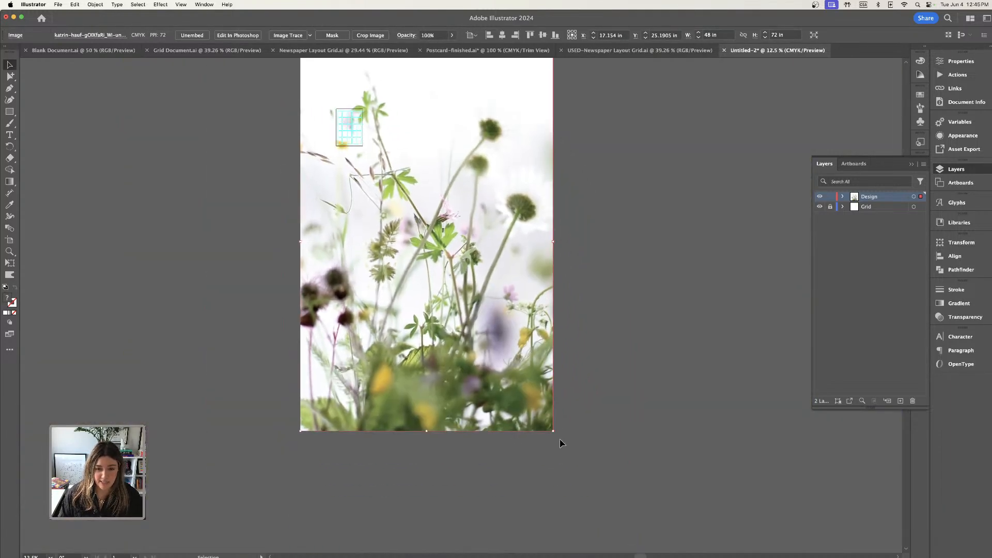
pyautogui.moveTo(555, 434); pyautogui.dragTo(423, 241)
# Move the wildflower photo off the artboard to its left and unlock the Grid layer.
pyautogui.press('super+plus')
pyautogui.press('super+plus')
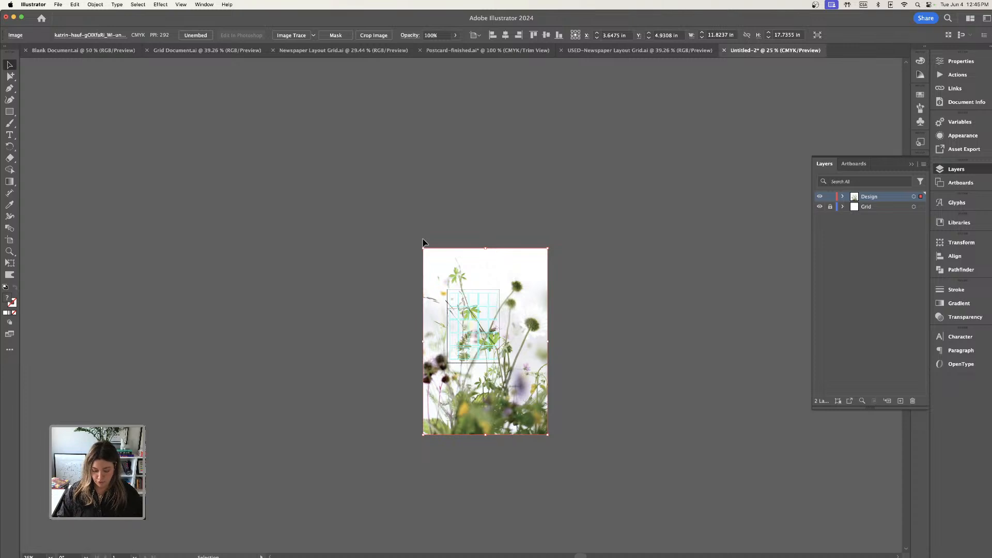
pyautogui.press('super+plus')
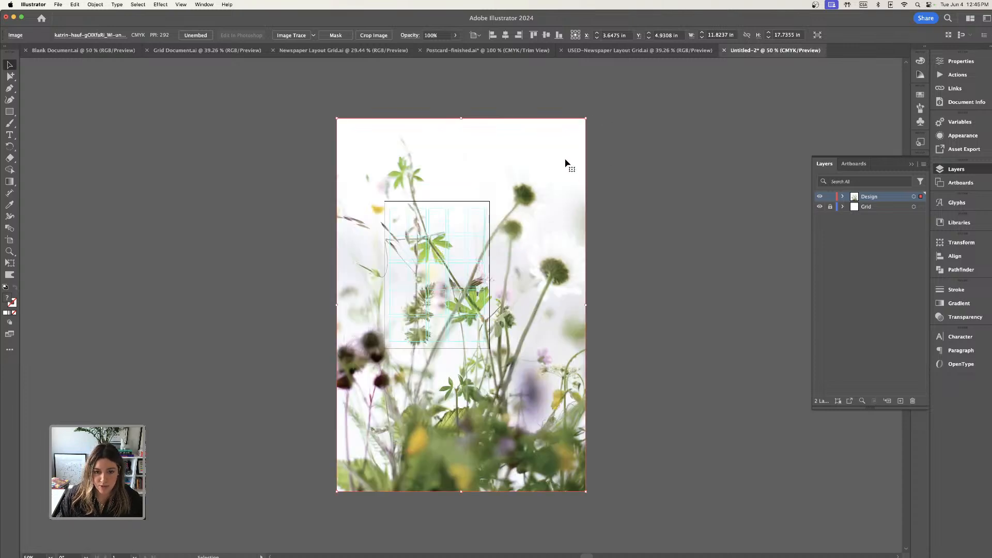
pyautogui.moveTo(566, 163); pyautogui.dragTo(313, 140)
pyautogui.click(830, 207)
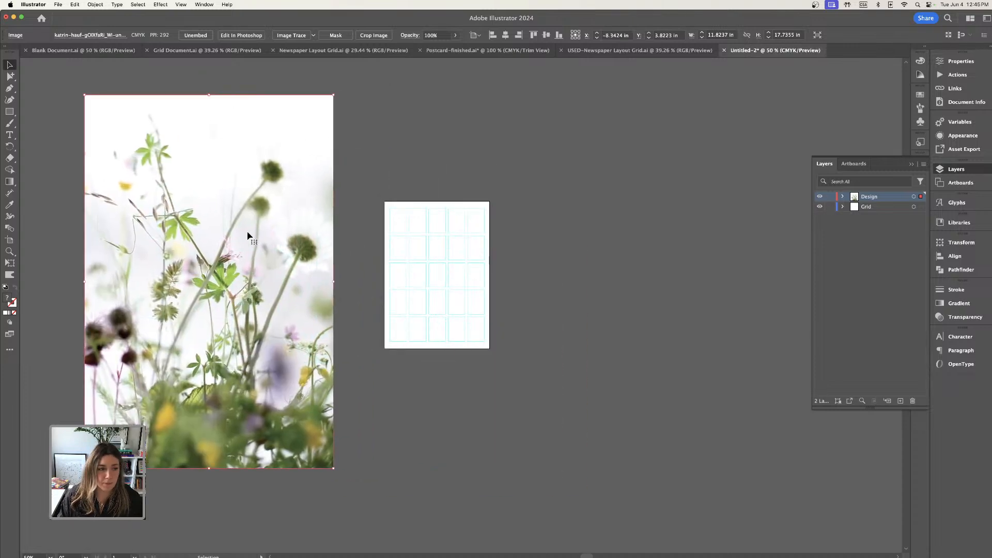
# Try to duplicate the 5 × 7 in artboard to the right of the original, and undo the copy.
pyautogui.click(9, 240)
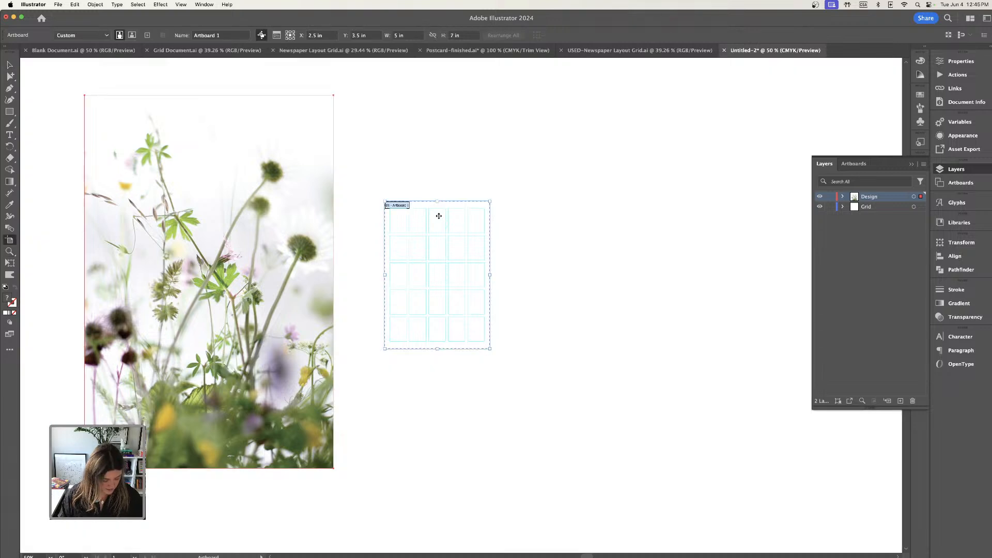
pyautogui.moveTo(438, 215); pyautogui.dragTo(563, 216)
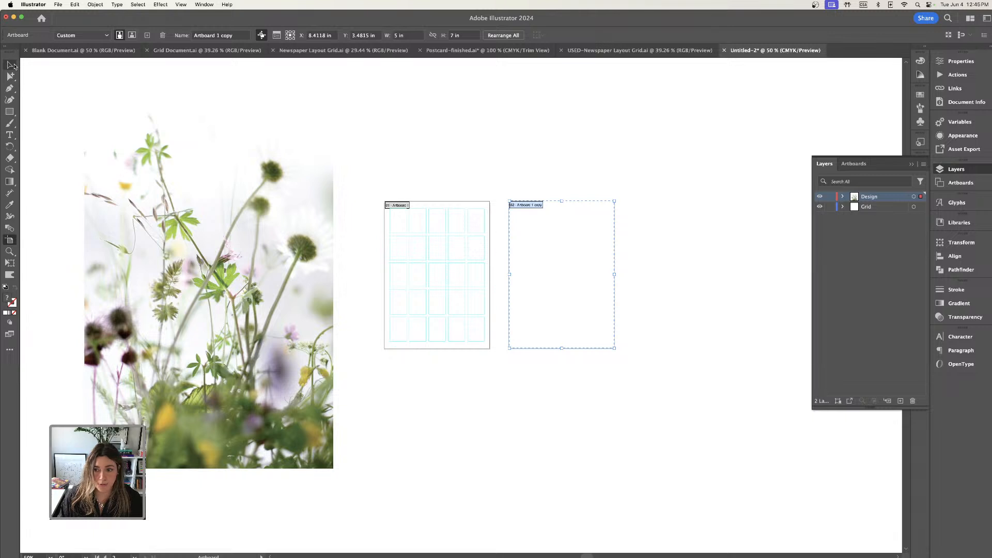
pyautogui.press('super+z')
# Unlock all objects so the grid guides can be selected, and clear the selection.
pyautogui.click(10, 64)
pyautogui.click(95, 4)
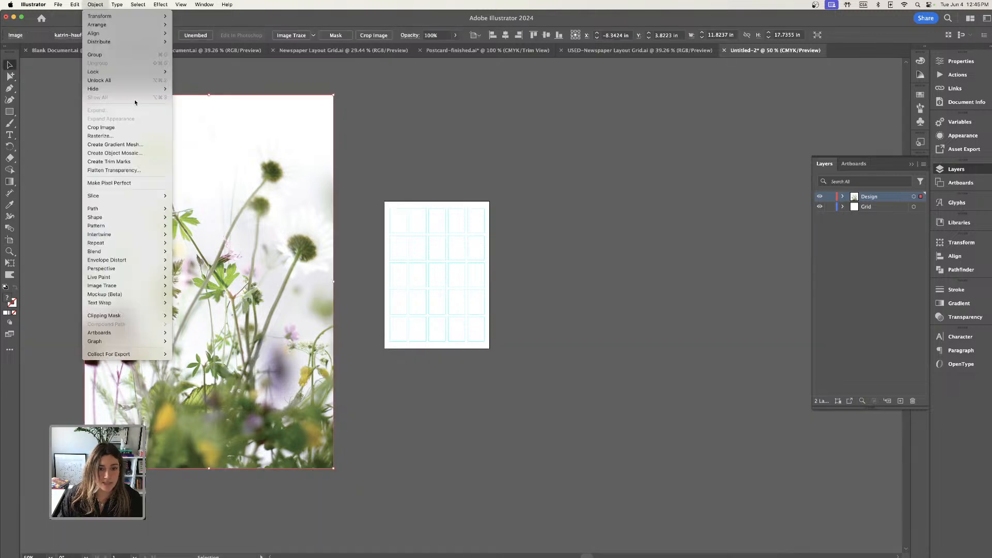
pyautogui.click(114, 82)
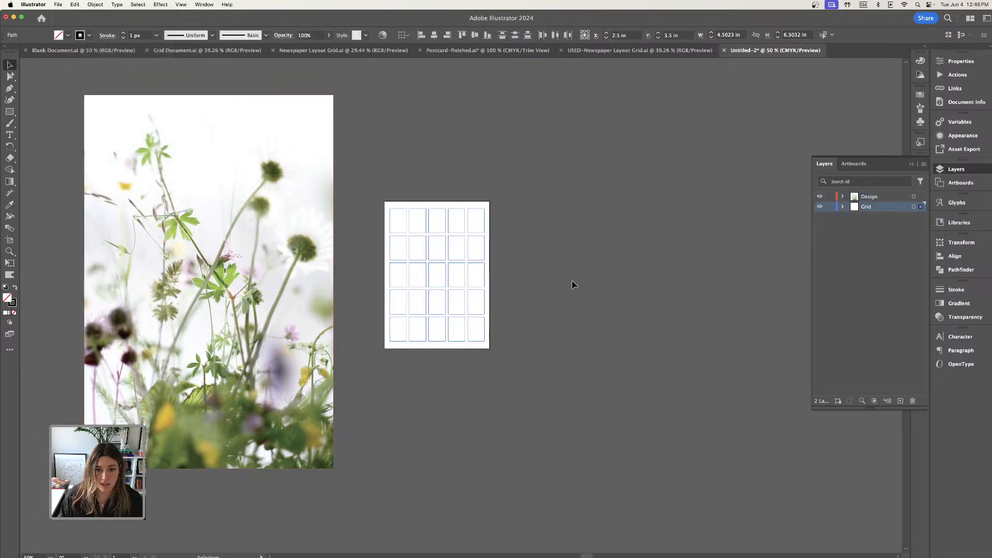
pyautogui.click(574, 284)
# Duplicate the artboard together with its grid to the right of the original and lock the Grid layer.
pyautogui.click(9, 240)
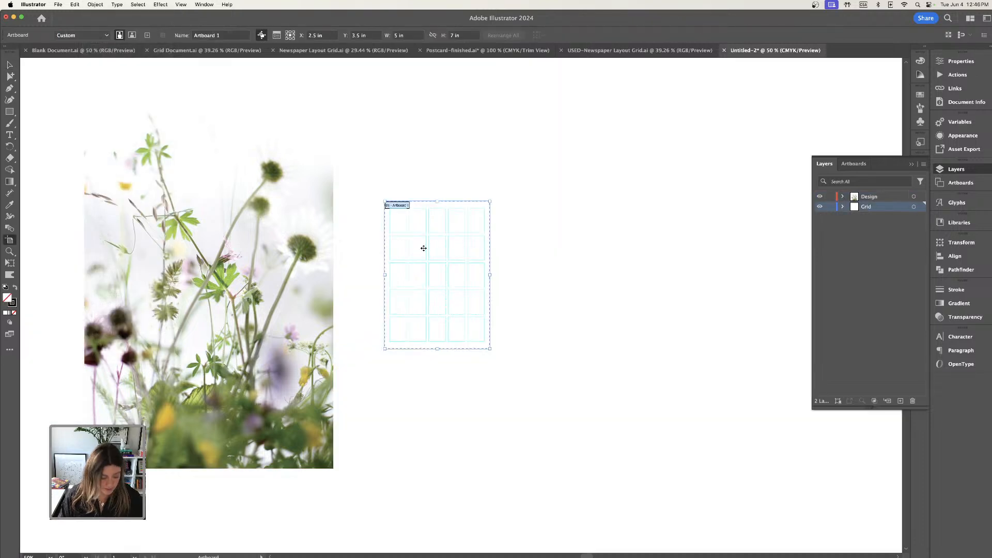
pyautogui.moveTo(421, 259); pyautogui.dragTo(545, 258)
pyautogui.click(8, 66)
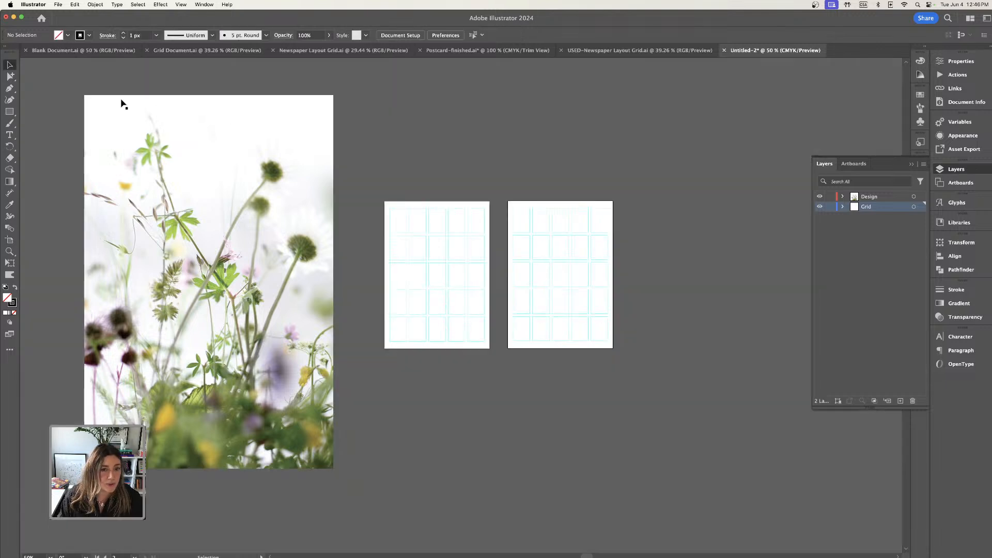
pyautogui.click(830, 207)
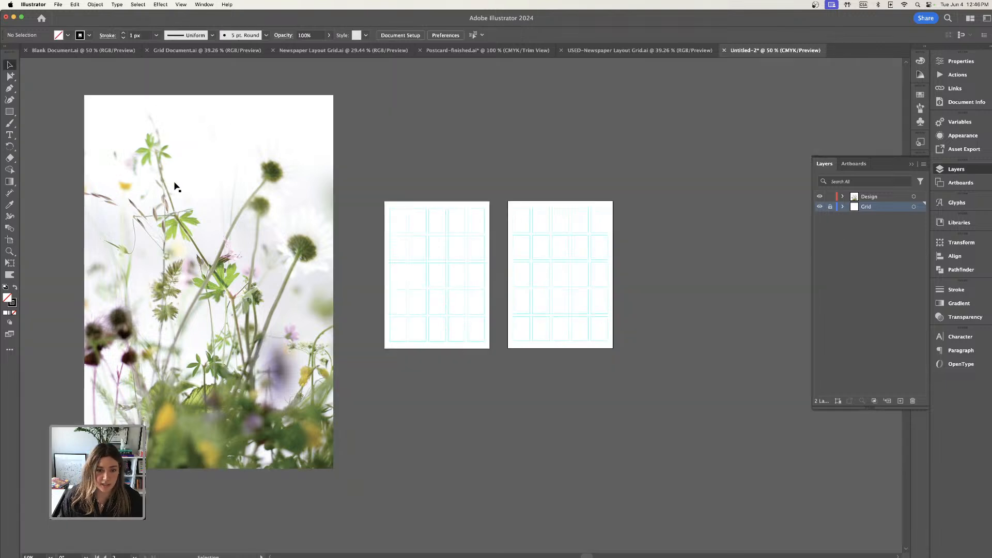
# Unlock the Grid layer and move the duplicated artboard with its grid farther right, leaving a wide gap beside the original.
pyautogui.moveTo(177, 188); pyautogui.dragTo(193, 188)
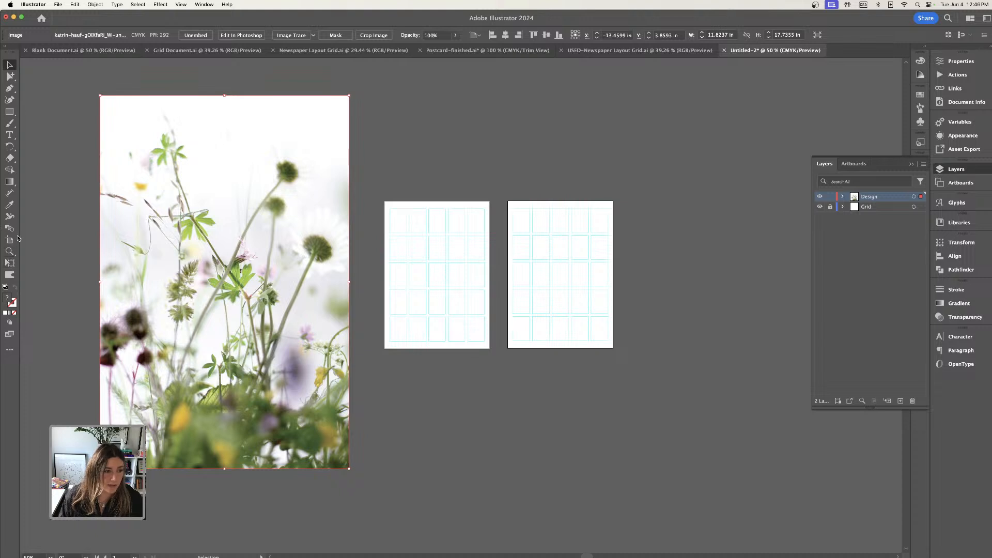
pyautogui.click(830, 206)
pyautogui.click(9, 239)
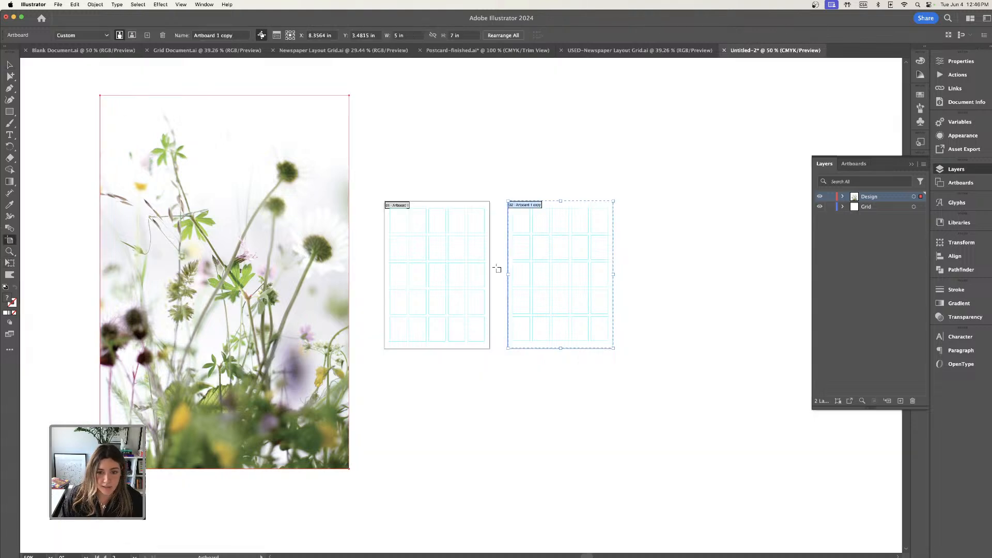
pyautogui.moveTo(551, 265); pyautogui.dragTo(740, 264)
pyautogui.click(9, 65)
# Move the wildflower photo over the original artboard and scale it down proportionally until it overhangs all artboard edges slightly.
pyautogui.moveTo(281, 184); pyautogui.dragTo(513, 210)
pyautogui.press('super+equal')
pyautogui.press('super+equal')
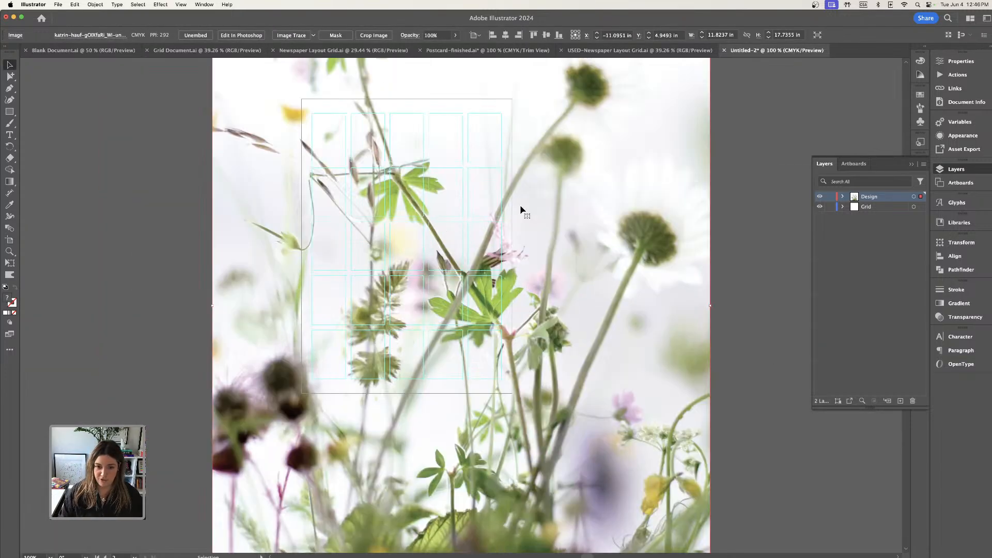
pyautogui.press('super+minus')
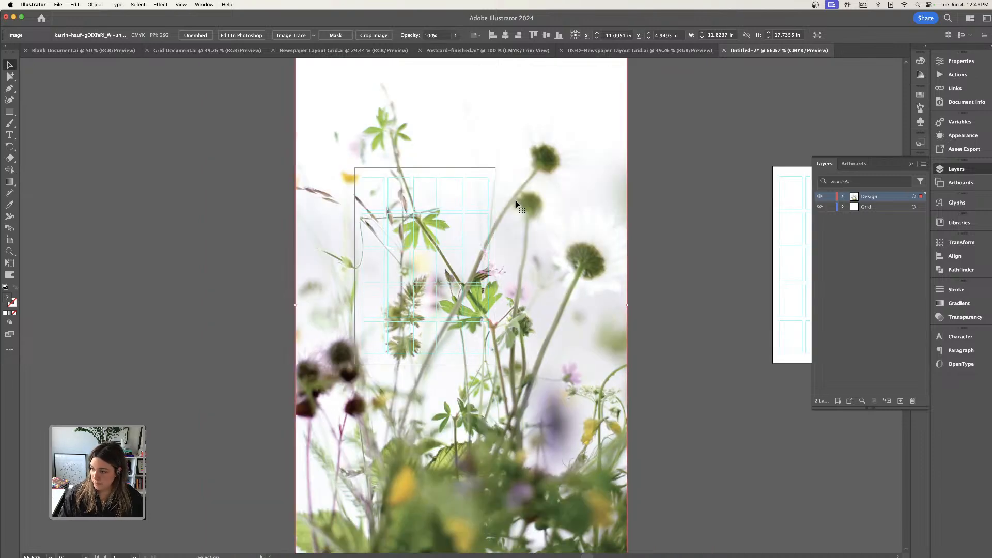
pyautogui.press('super+minus')
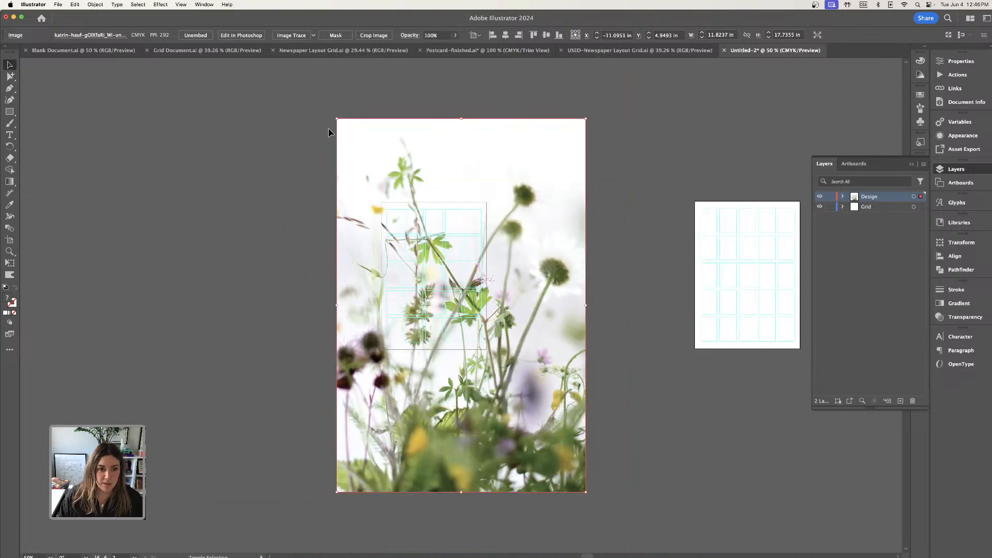
pyautogui.moveTo(339, 120); pyautogui.dragTo(377, 177)
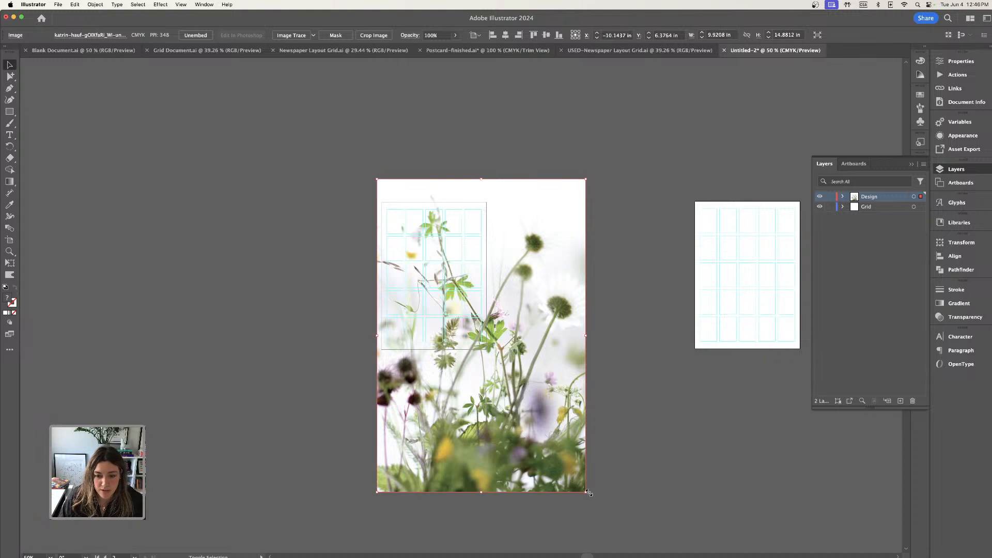
pyautogui.moveTo(586, 492); pyautogui.dragTo(497, 380)
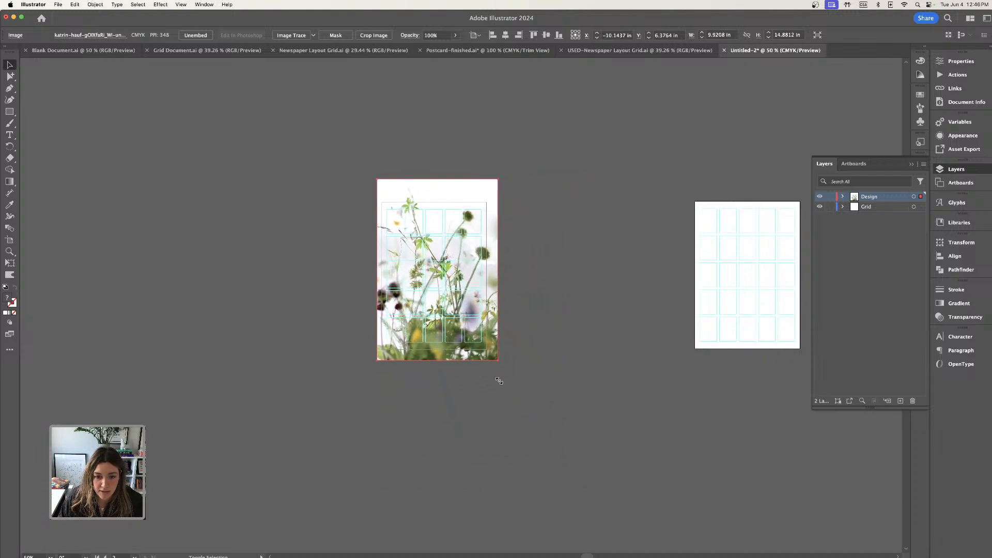
pyautogui.click(532, 394)
# Preview the wildflower photo cropped to the artboard in Trim View at 100% zoom.
pyautogui.hscroll(2, 523, 414)
pyautogui.press('super+1')
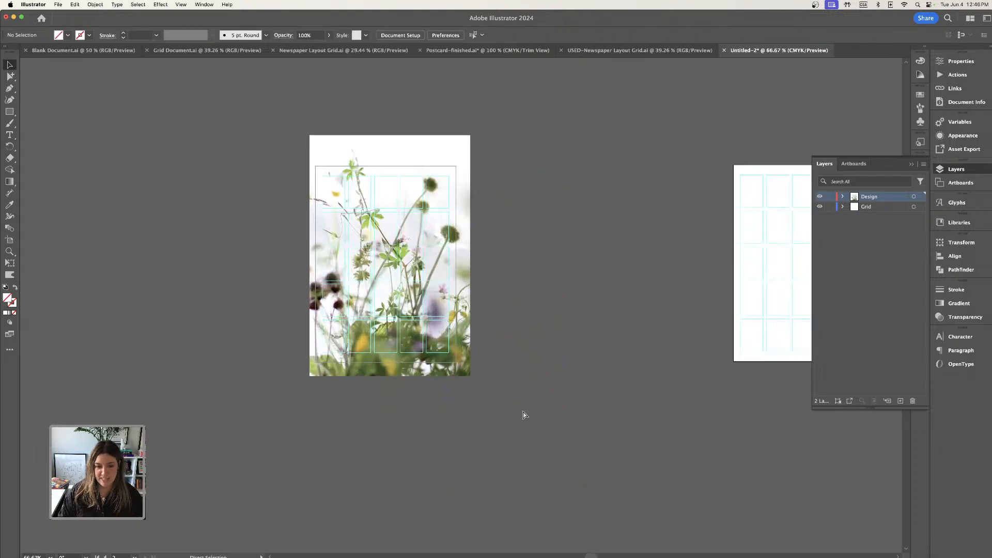
pyautogui.click(182, 4)
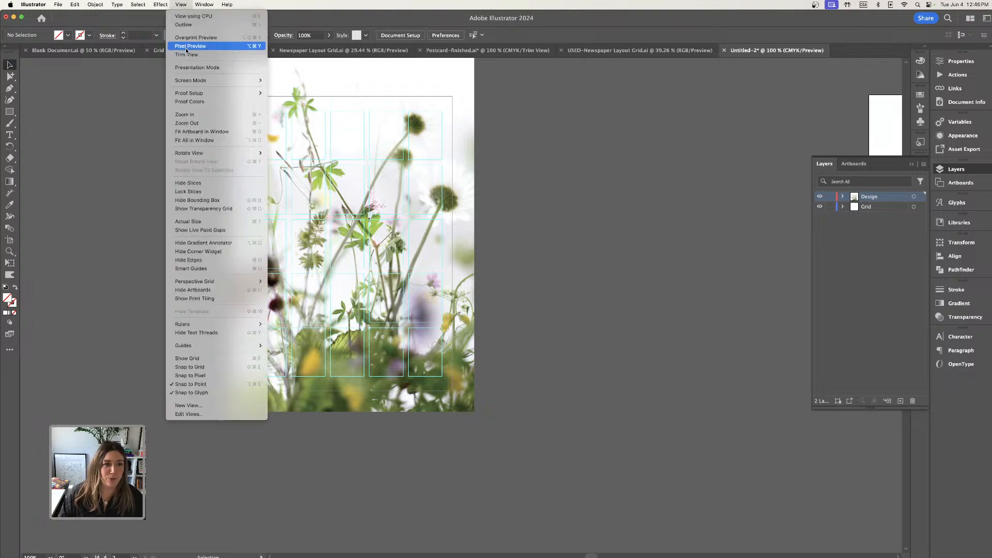
pyautogui.click(181, 55)
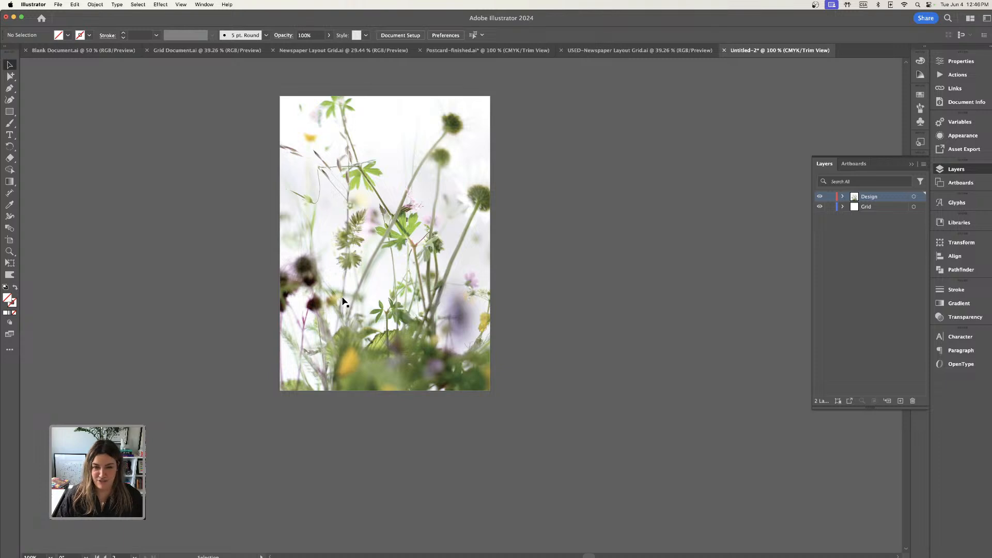
# Turn off Trim View and draw a rectangle about 5.25 by 7.37 in over the photo, extending just past the artboard edges.
pyautogui.click(9, 112)
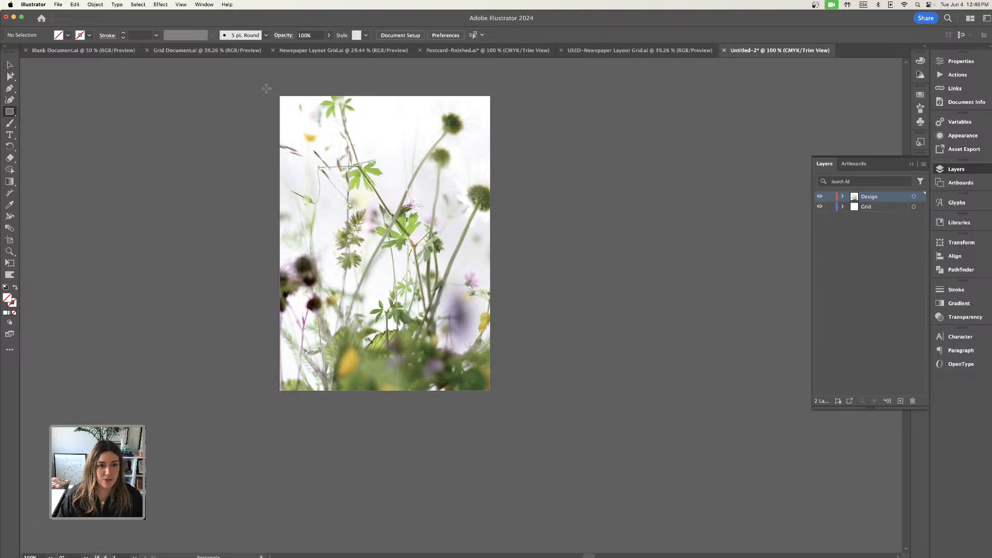
pyautogui.click(182, 4)
pyautogui.click(202, 45)
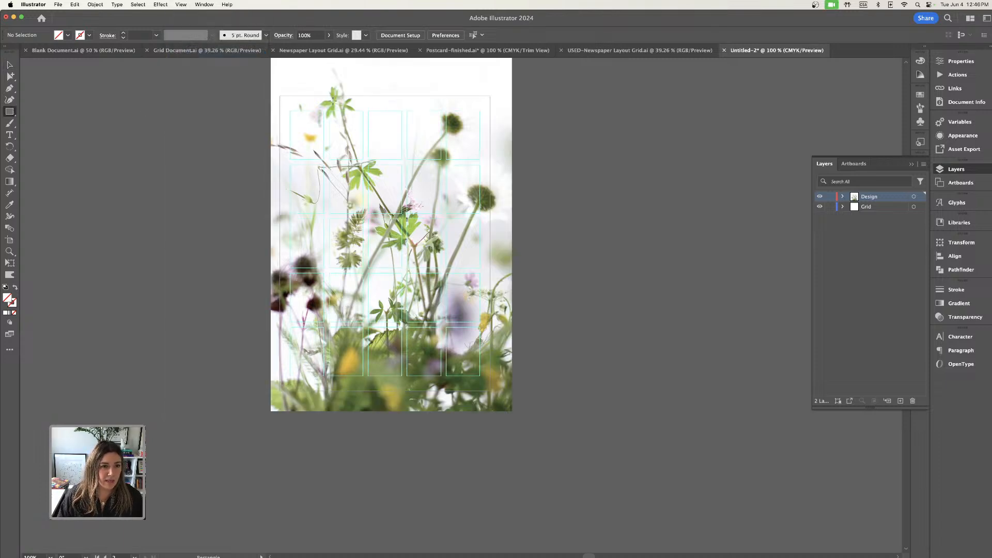
pyautogui.moveTo(274, 86); pyautogui.dragTo(492, 396)
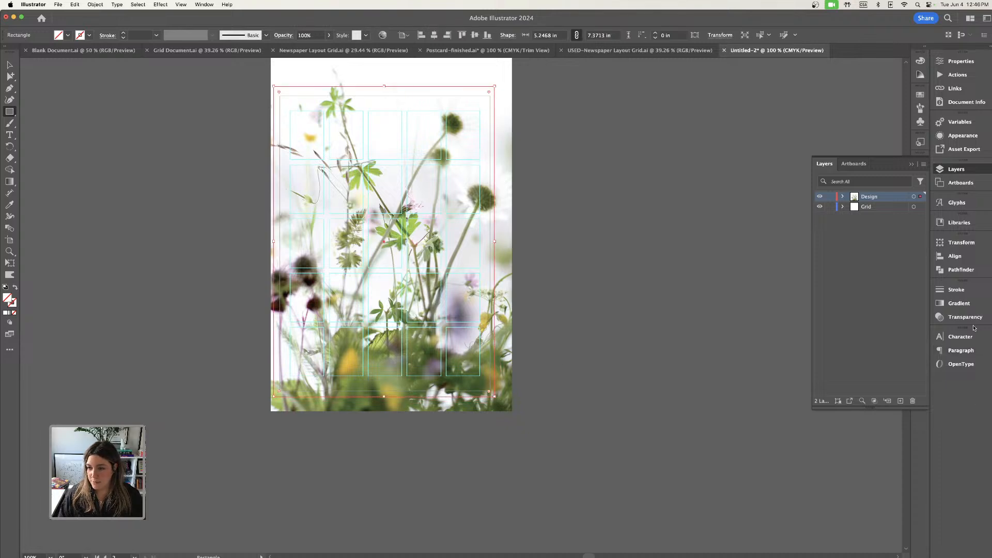
# Fill the rectangle with a linear gradient and set its end color to C 0, M 82, Y 61, K 11.
pyautogui.click(959, 304)
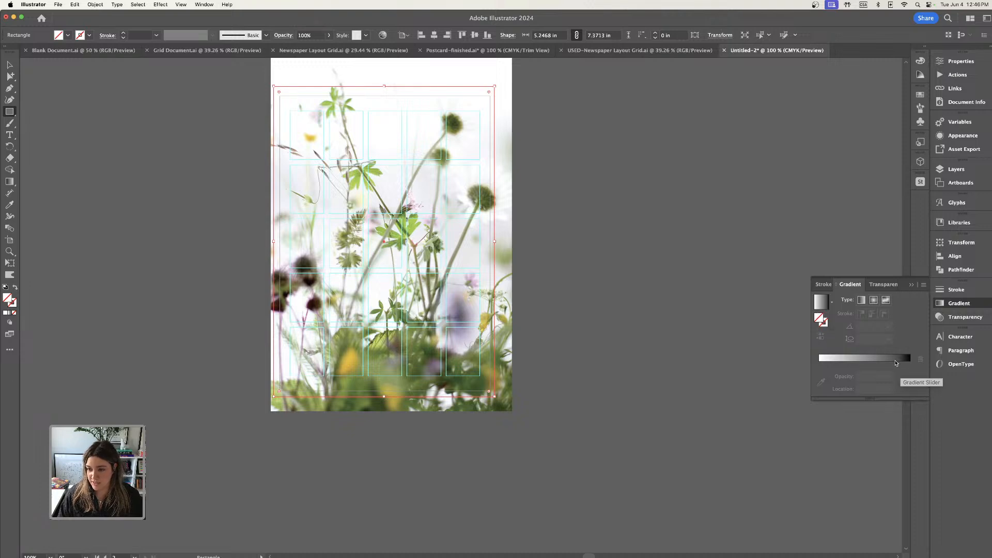
pyautogui.click(911, 364)
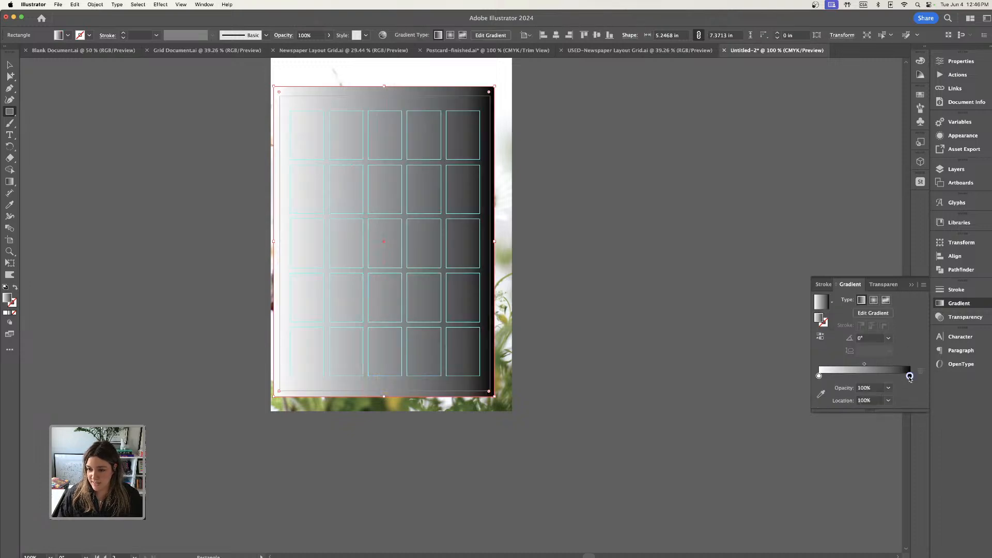
pyautogui.doubleClick(910, 376)
pyautogui.moveTo(829, 426); pyautogui.dragTo(834, 453)
pyautogui.click(863, 438)
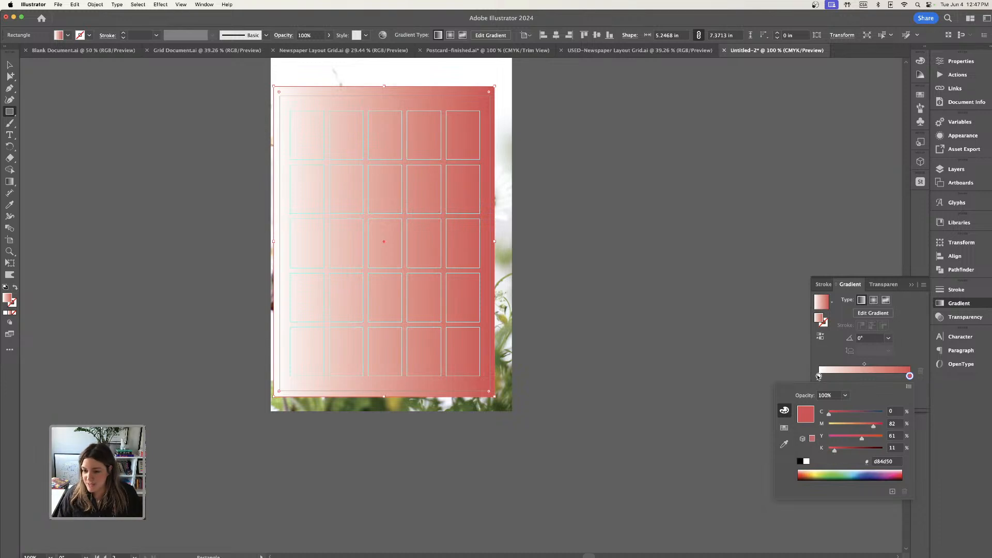
# Set the gradient's start color to orange with C 0, M 49, Y 60, K 0.
pyautogui.click(818, 376)
pyautogui.doubleClick(818, 376)
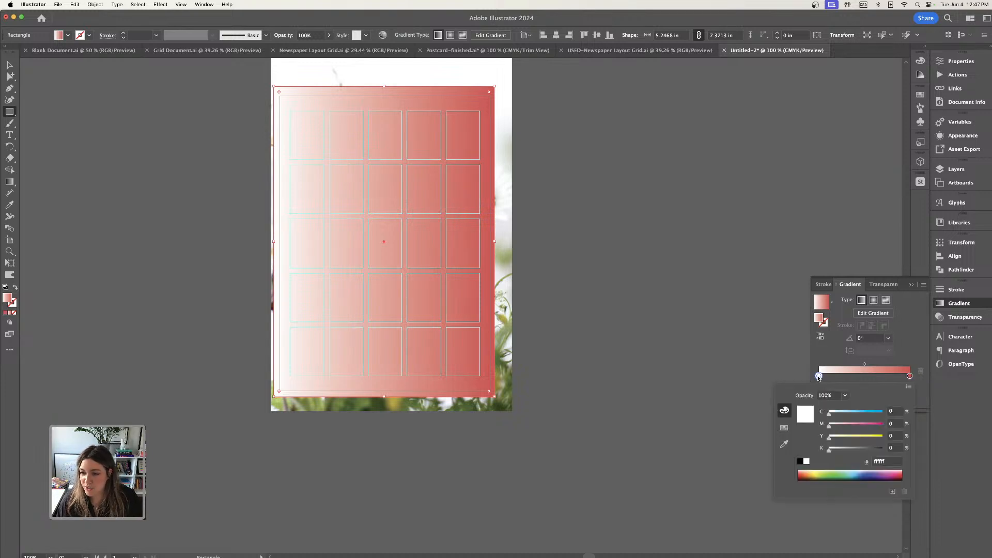
pyautogui.moveTo(854, 440); pyautogui.dragTo(861, 437)
pyautogui.click(855, 427)
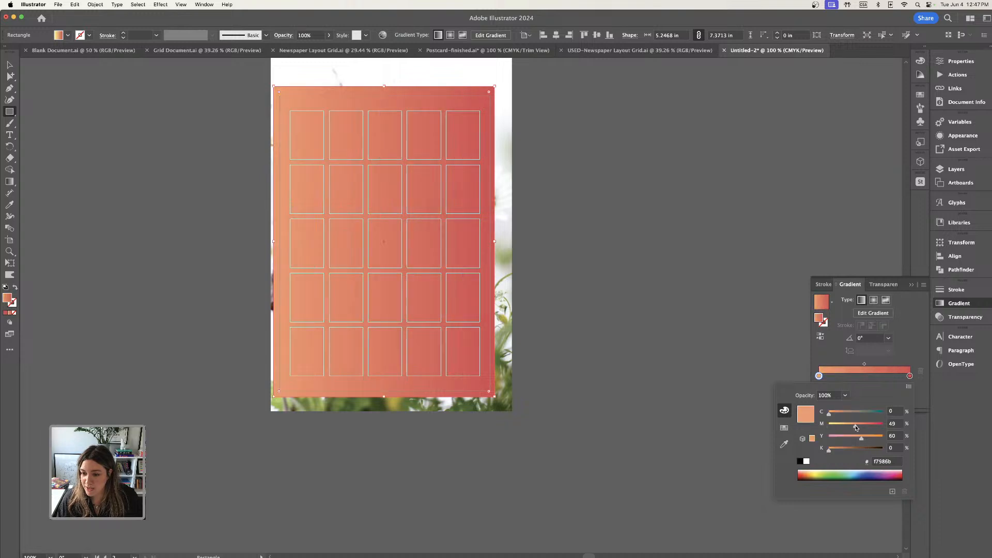
# Set the rectangle's gradient angle to -90° so the orange starts at the top, and keep the rectangle selected.
pyautogui.click(884, 338)
pyautogui.click(889, 339)
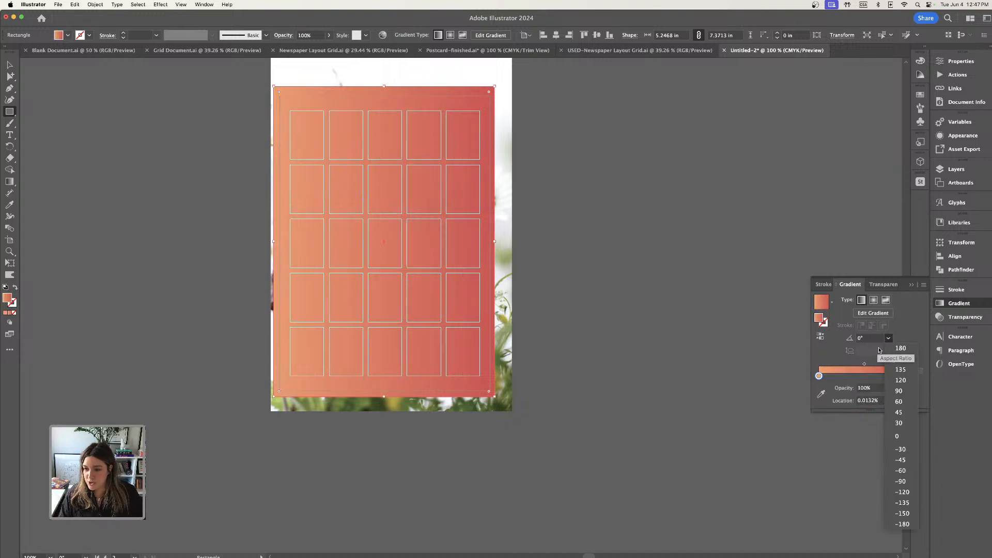
pyautogui.click(901, 482)
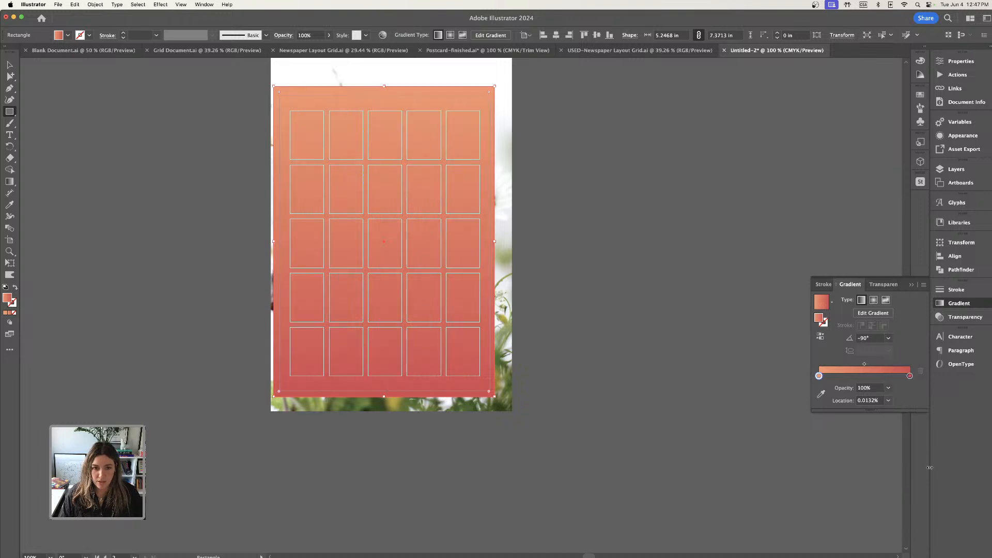
pyautogui.click(9, 65)
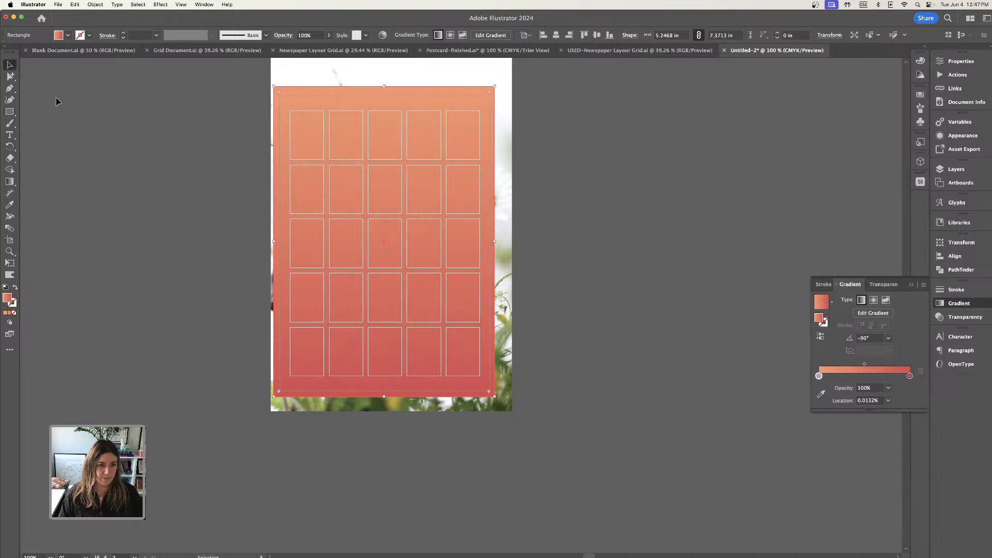
pyautogui.click(199, 198)
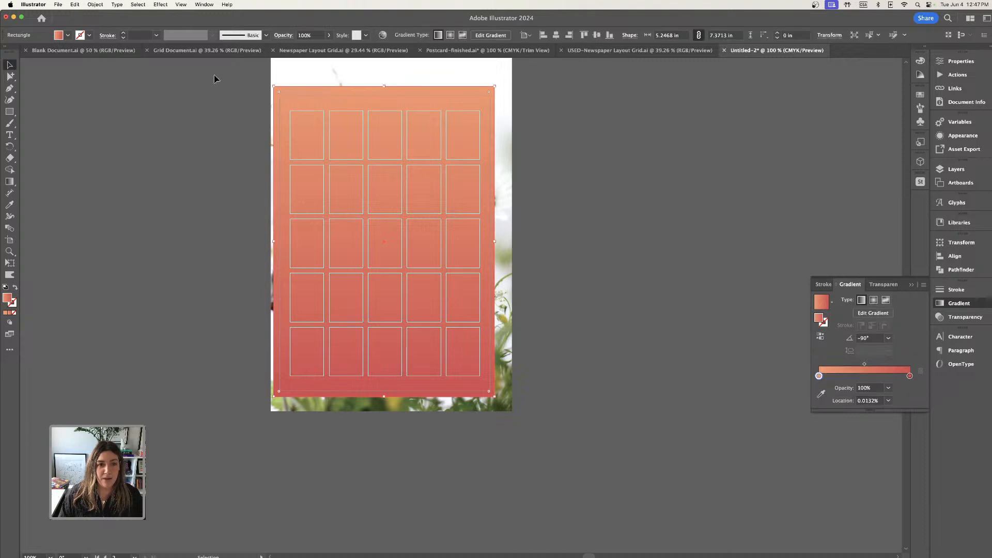
pyautogui.click(301, 94)
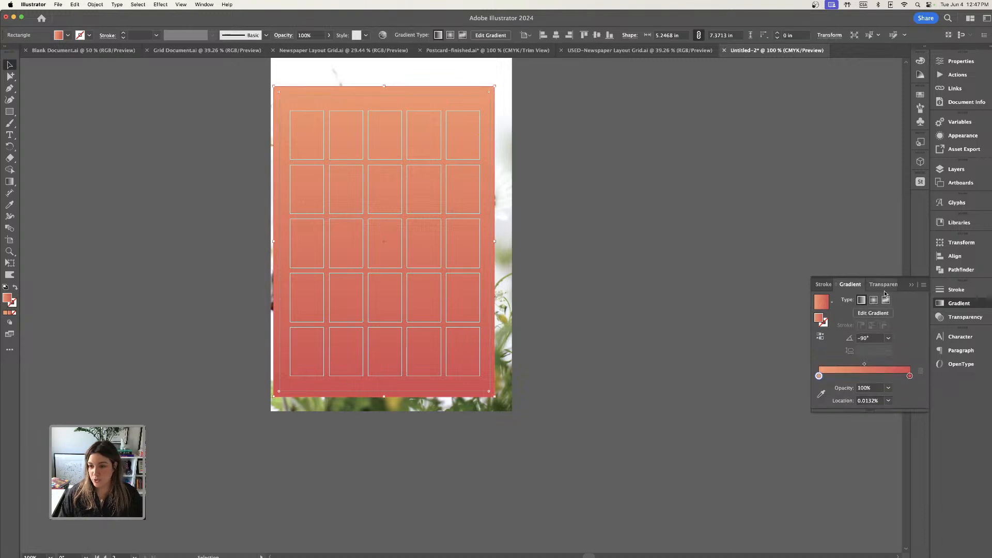
# Open the gradient rectangle's opacity settings and set its blending mode to Multiply.
pyautogui.click(912, 284)
pyautogui.click(960, 61)
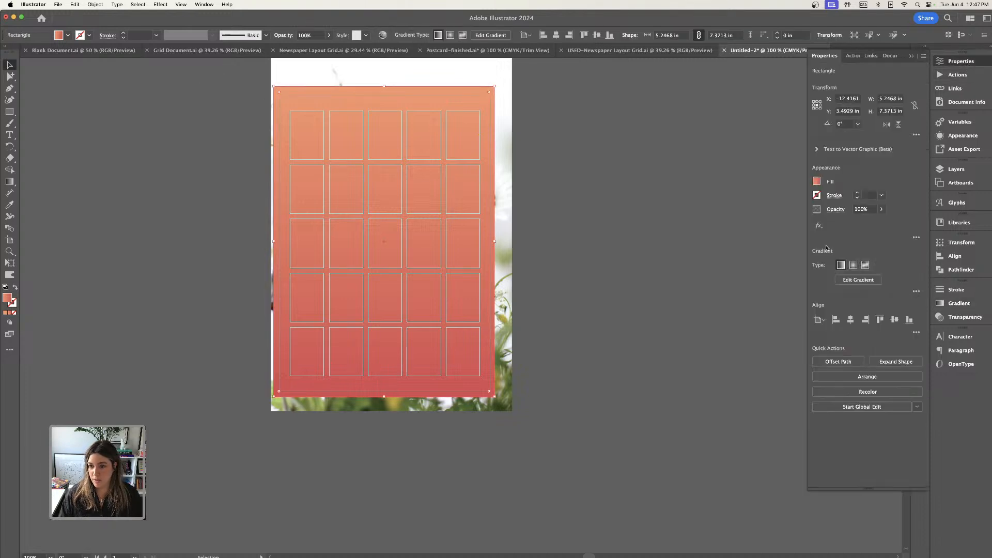
pyautogui.click(836, 210)
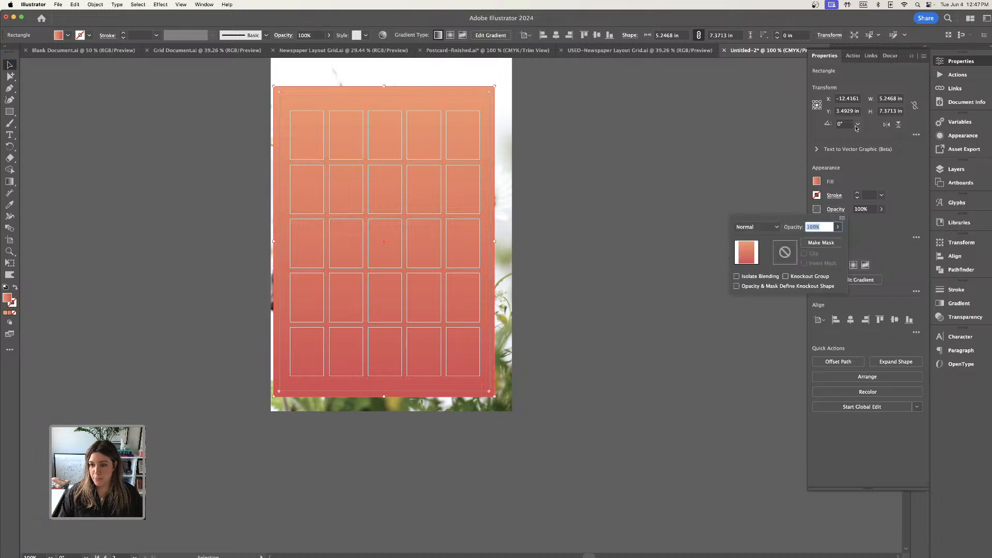
pyautogui.click(771, 229)
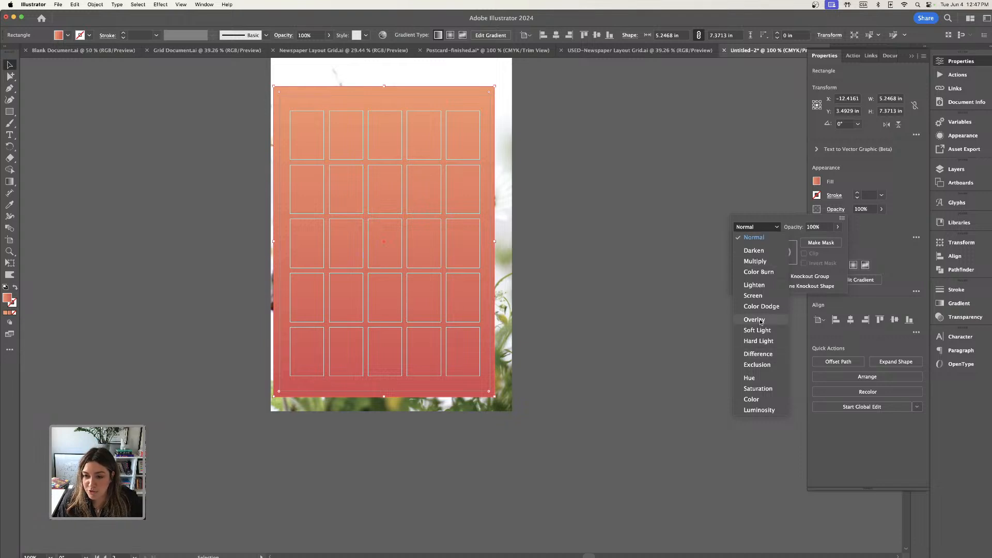
pyautogui.click(755, 261)
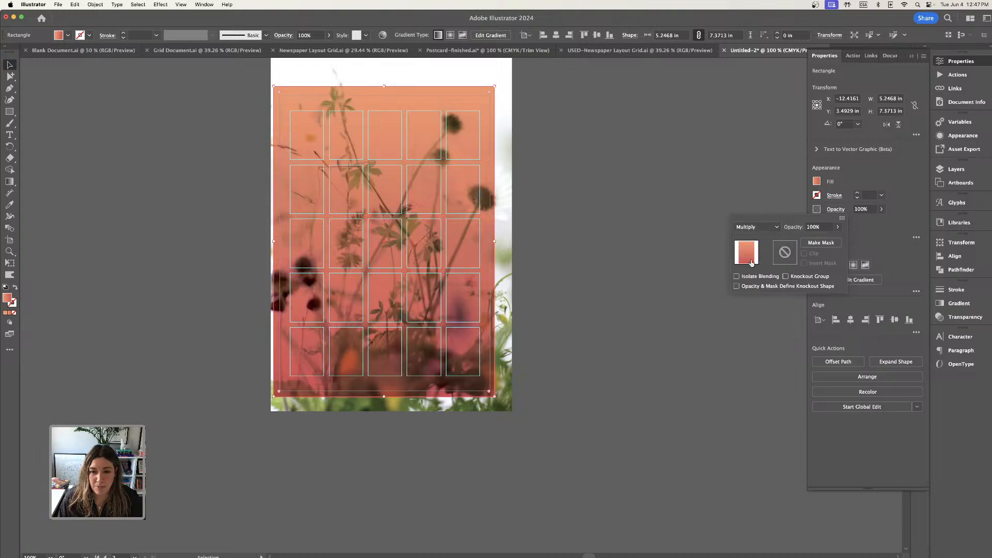
# Try the Color Dodge, Color Burn and Soft Light blending modes on the gradient rectangle, returning to Color Burn.
pyautogui.click(764, 229)
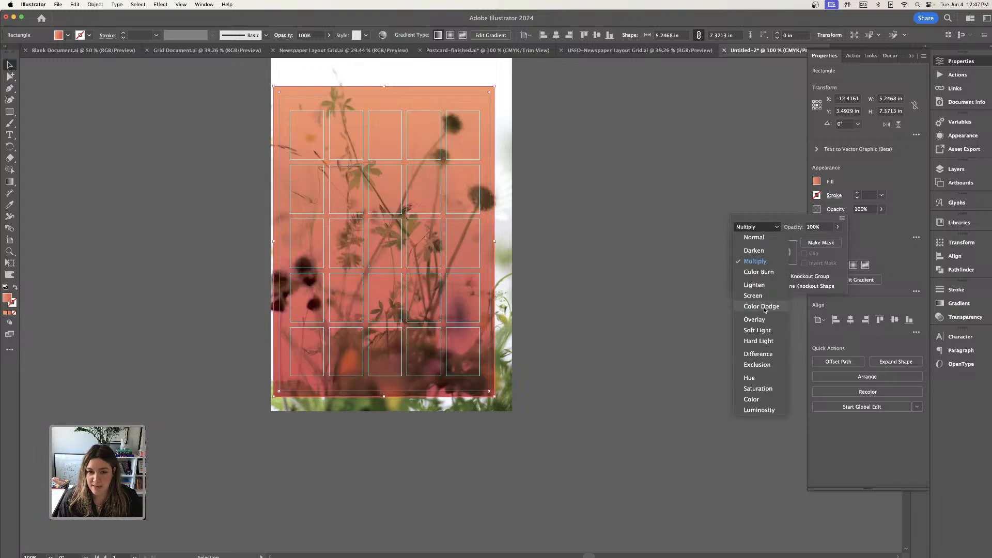
pyautogui.click(763, 307)
pyautogui.click(763, 229)
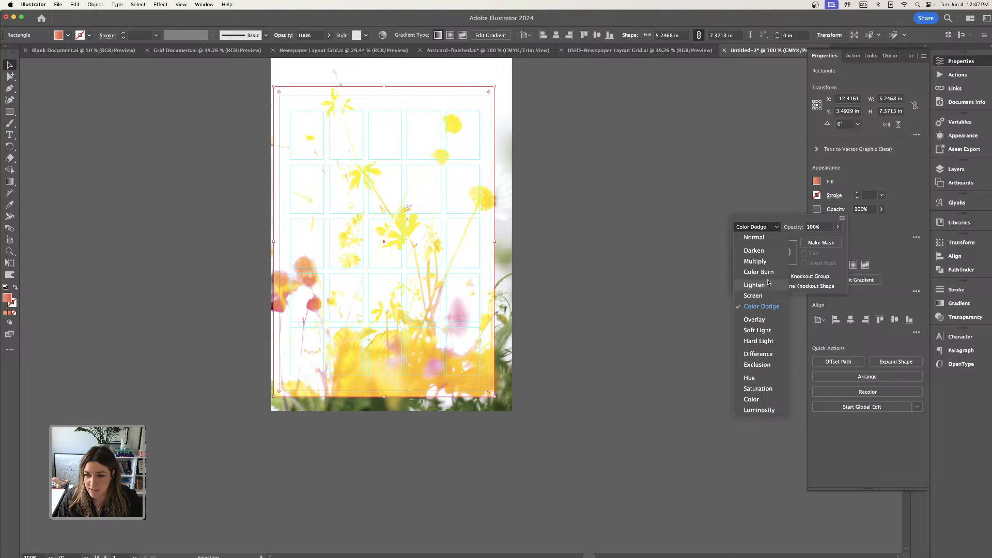
pyautogui.click(767, 273)
pyautogui.click(756, 228)
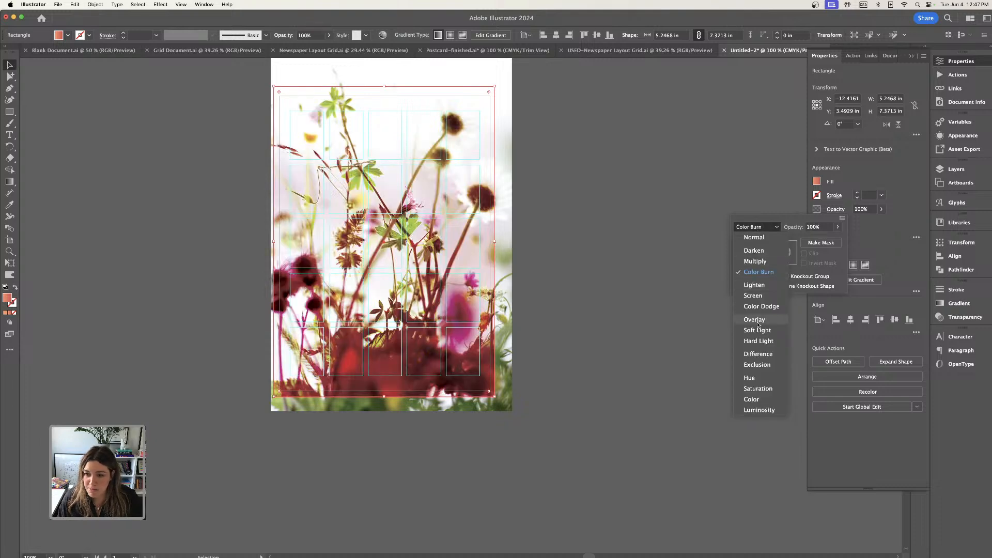
pyautogui.click(763, 331)
pyautogui.click(756, 228)
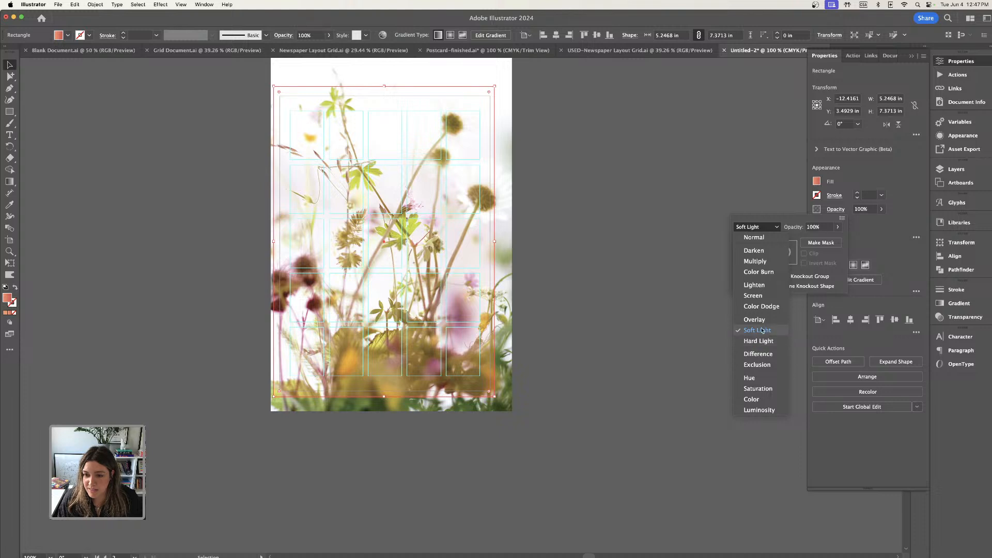
pyautogui.click(761, 273)
# Set the gradient rectangle's blending mode to Darken and clear the selection.
pyautogui.click(759, 228)
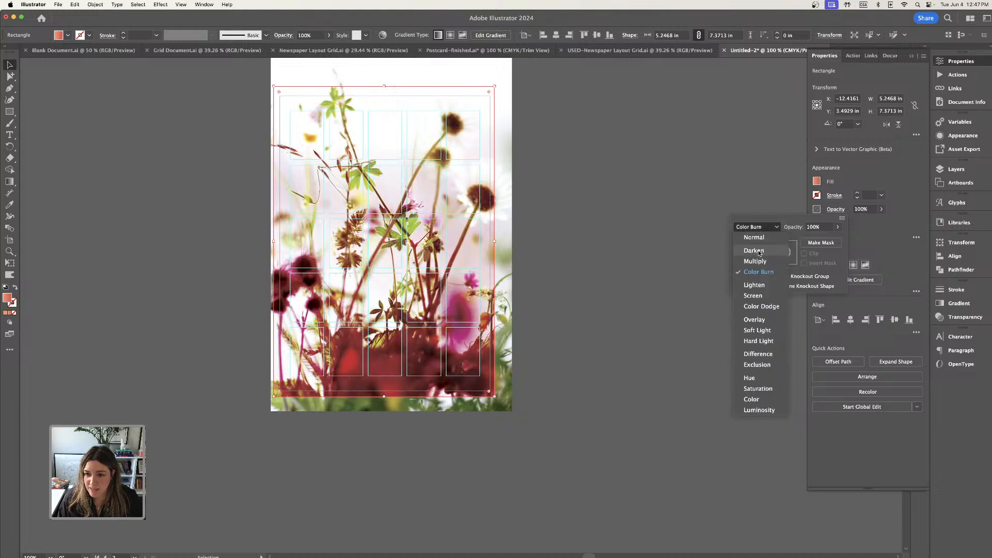
pyautogui.click(760, 252)
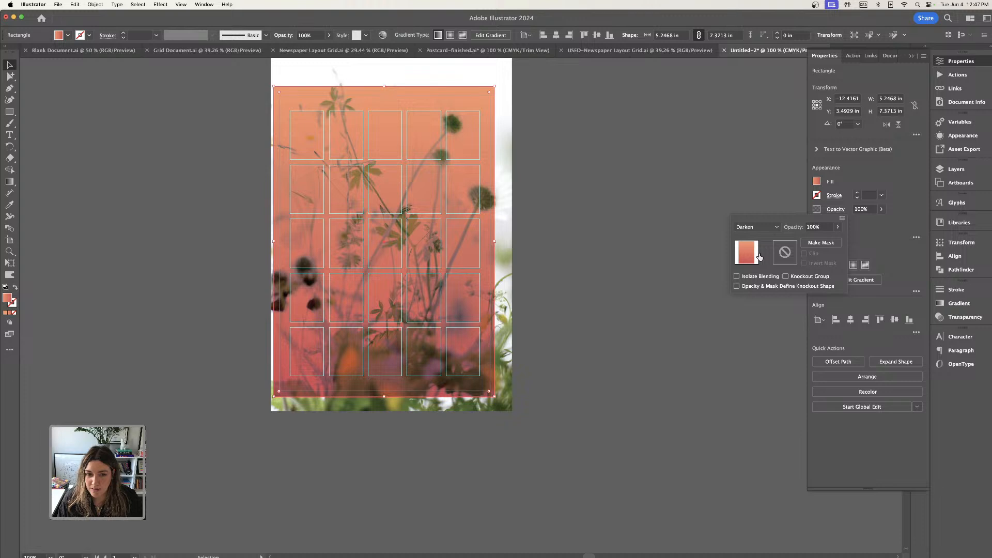
pyautogui.click(8, 66)
pyautogui.click(207, 178)
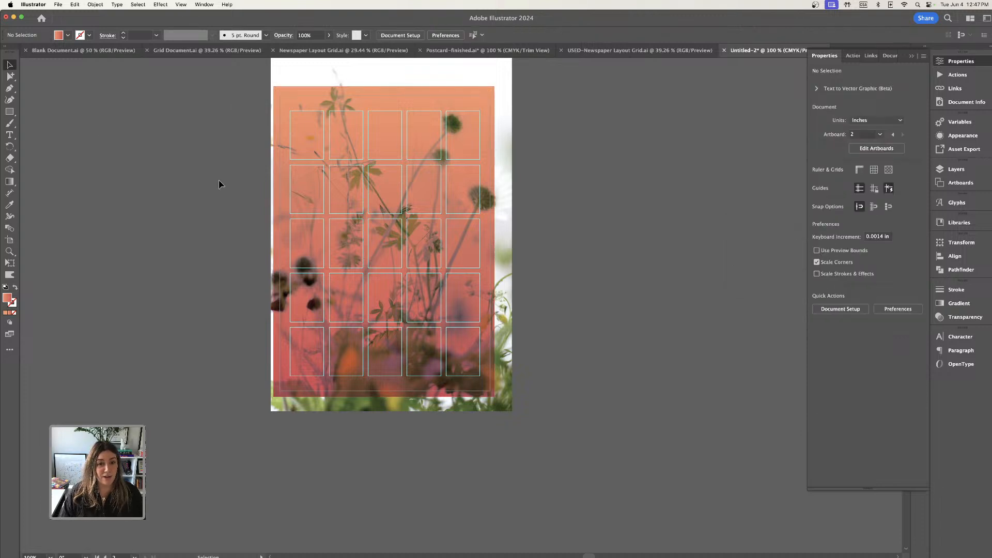
# Preview the photo with its gradient overlay trimmed to the artboard.
pyautogui.scroll(2, 232, 187)
pyautogui.hscroll(-2, 233, 187)
pyautogui.click(185, 6)
pyautogui.click(184, 62)
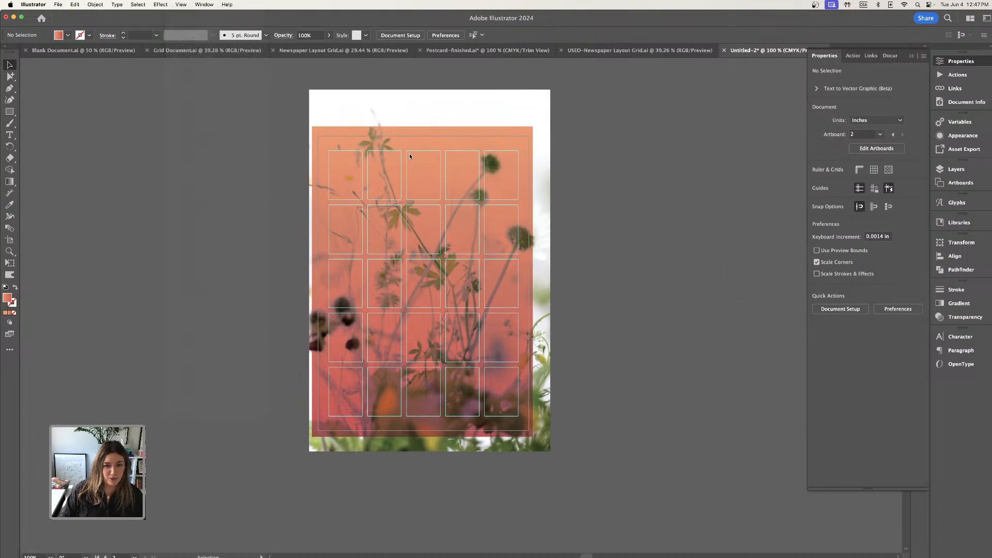
# Turn off the Trim View preview so the grid guides and artwork beyond the artboard show again.
pyautogui.click(175, 6)
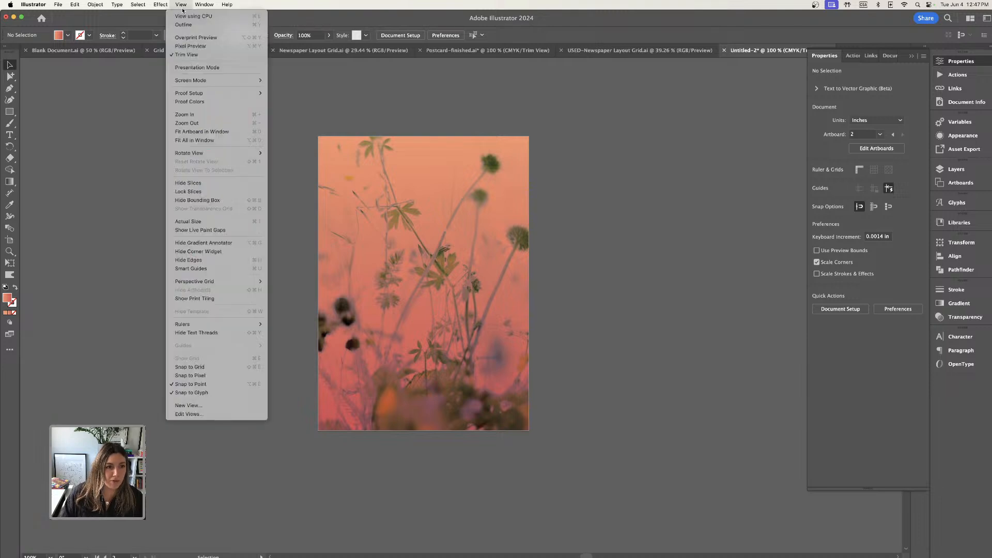
pyautogui.click(191, 54)
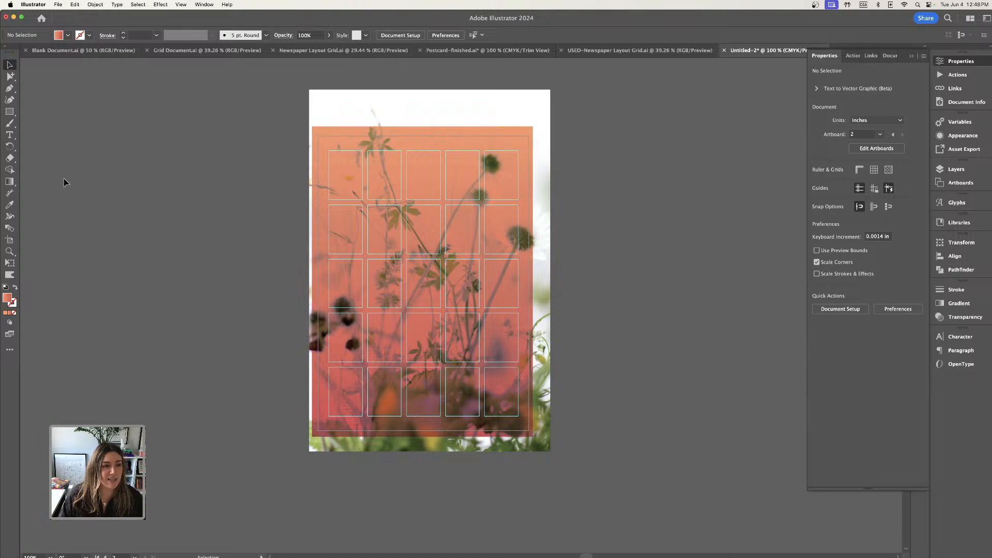
pyautogui.hscroll(-3, 64, 182)
# Add the text "Hello June" on the empty canvas beside the photo layout and enlarge it to about 66.6 pt.
pyautogui.press('t')
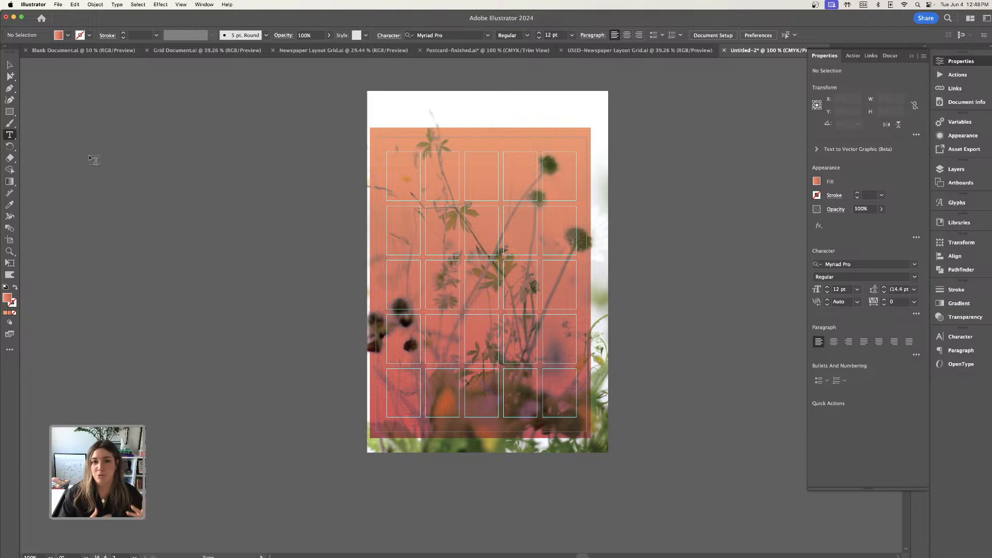
pyautogui.click(165, 172)
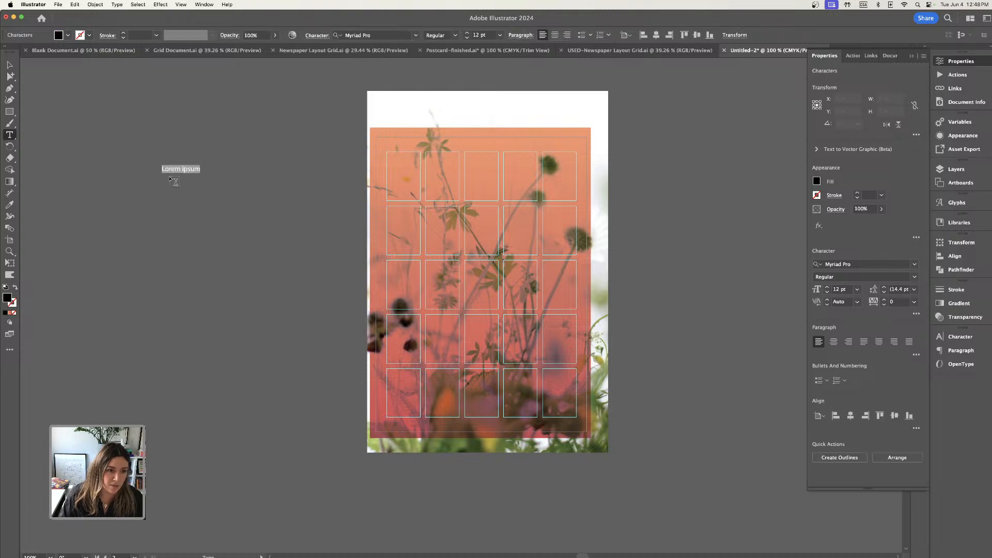
pyautogui.write('Hello June')
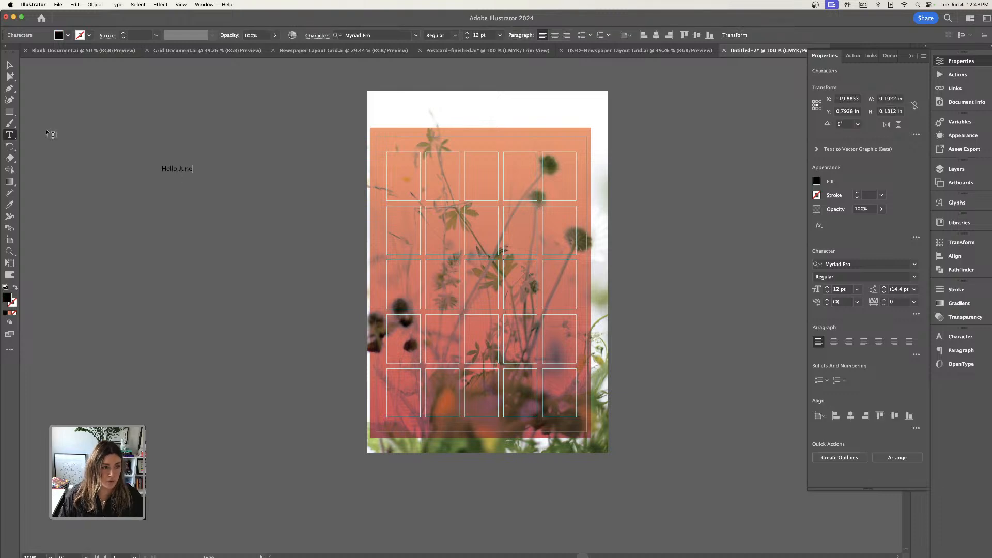
pyautogui.press('Escape')
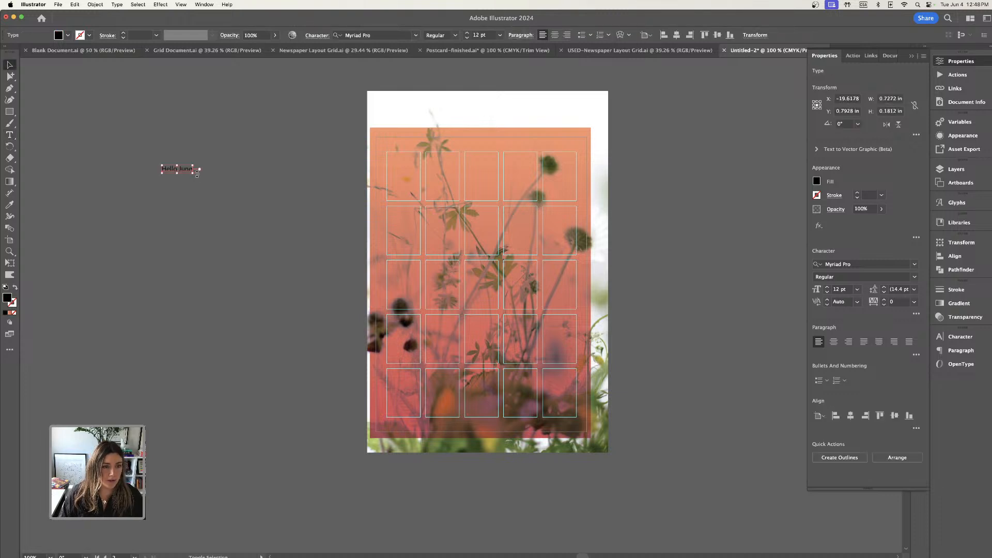
pyautogui.moveTo(209, 183); pyautogui.dragTo(332, 227)
pyautogui.click(239, 148)
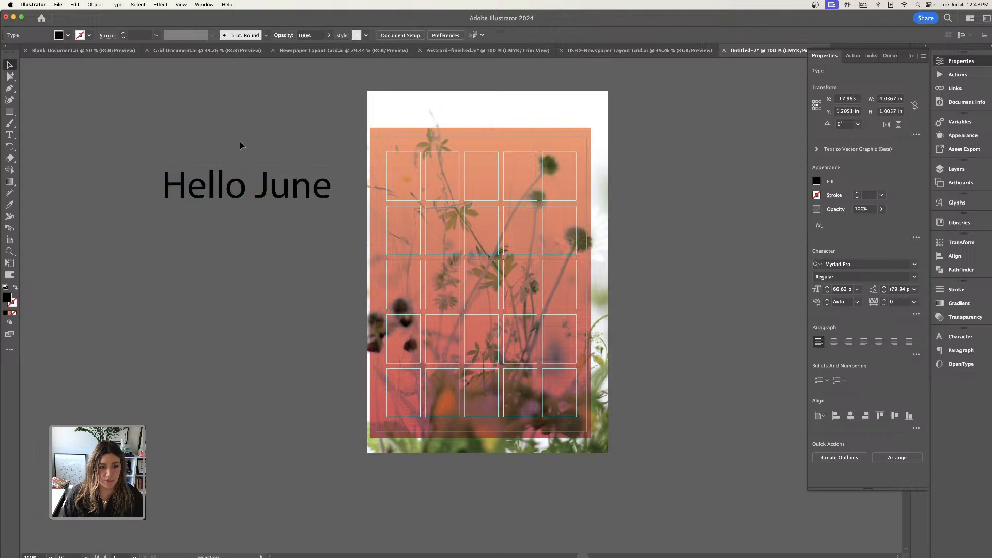
# Set the "Hello June" text in TAN - ENIGMA DISPLAY with All Caps and move it clear of the photo layout.
pyautogui.click(274, 184)
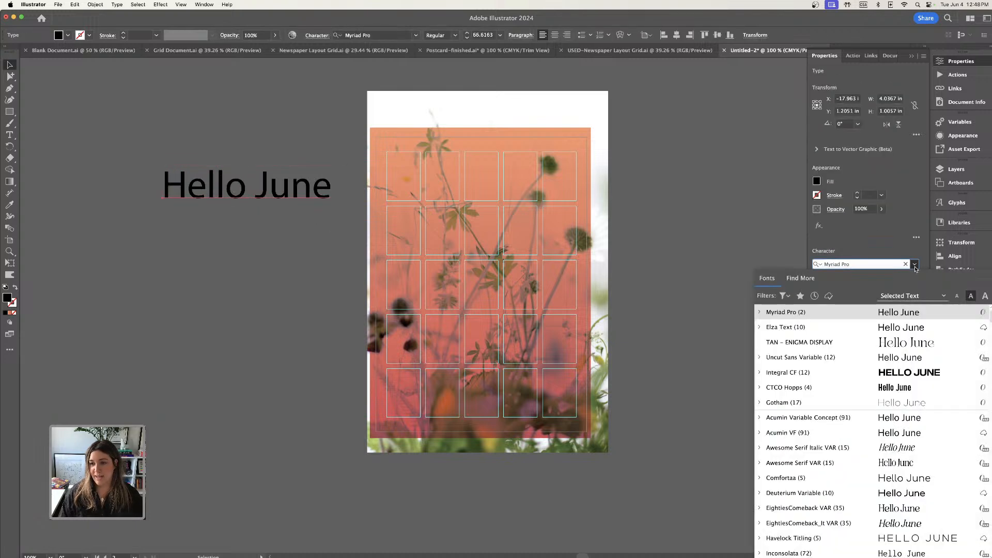
pyautogui.click(902, 264)
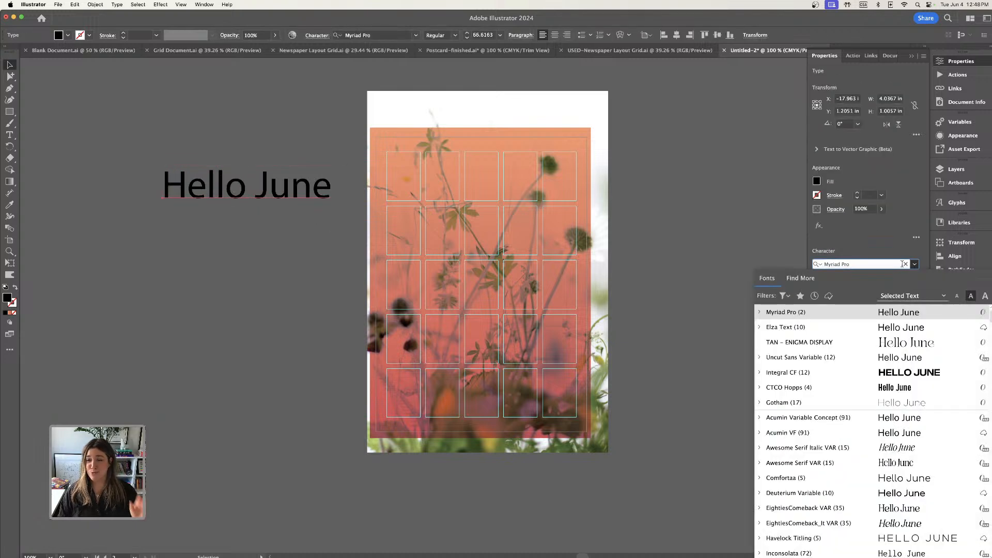
pyautogui.click(903, 342)
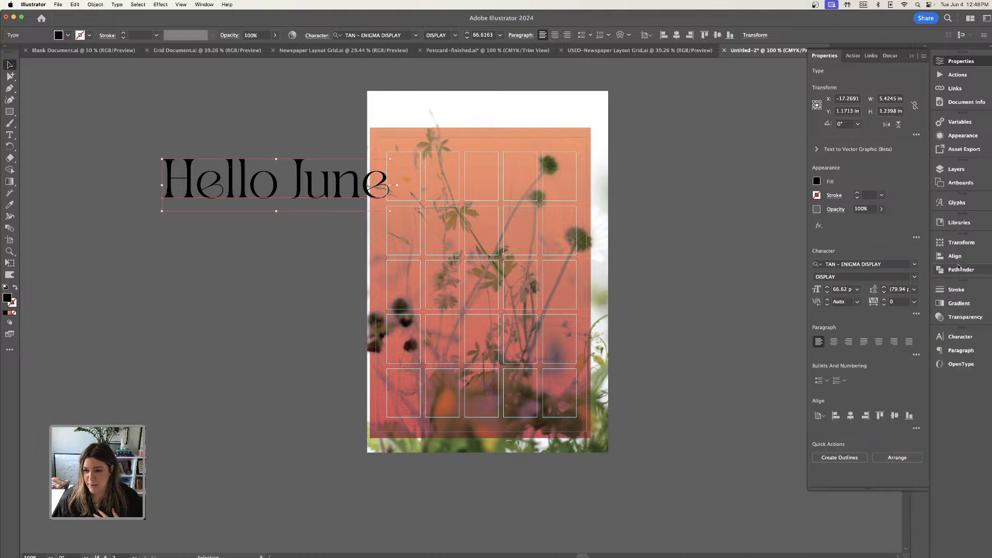
pyautogui.click(916, 315)
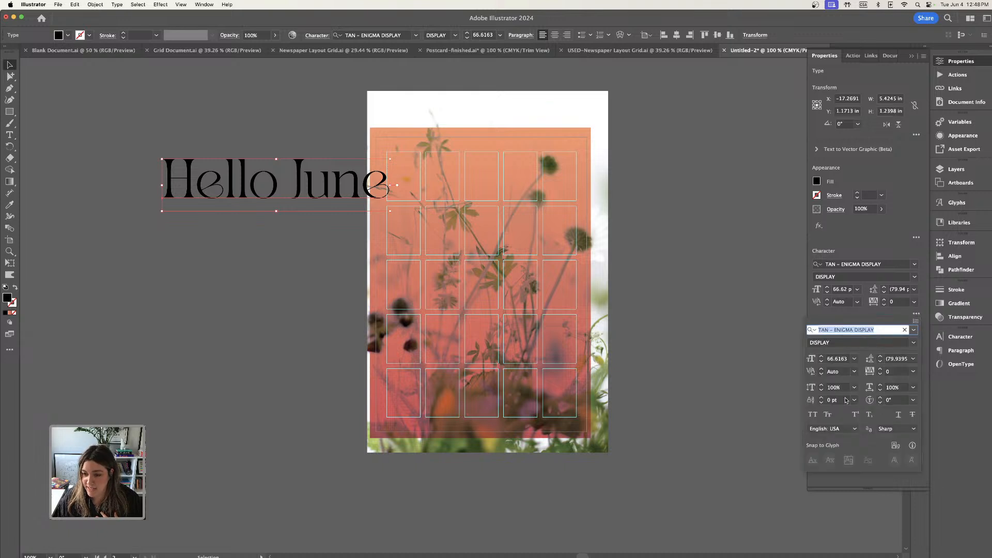
pyautogui.click(812, 414)
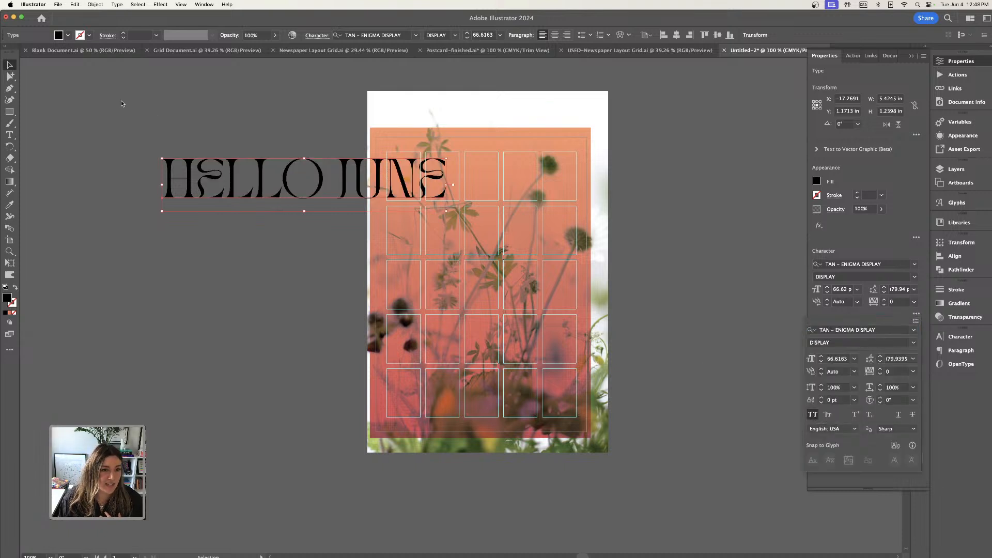
pyautogui.moveTo(345, 191)
pyautogui.mouseDown()
pyautogui.moveTo(216, 209)
pyautogui.moveTo(339, 204)
pyautogui.mouseUp()
pyautogui.click(266, 151)
# Split the word JUNE out of the heading into its own text object and offset it to the right beneath HELLO.
pyautogui.click(10, 134)
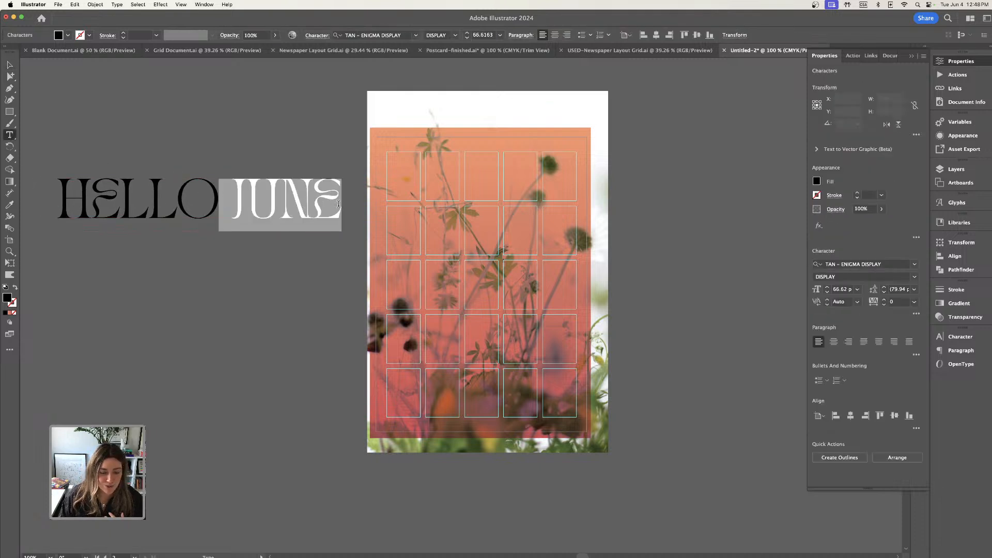
pyautogui.press('super+c')
pyautogui.press('Escape')
pyautogui.press('super+v')
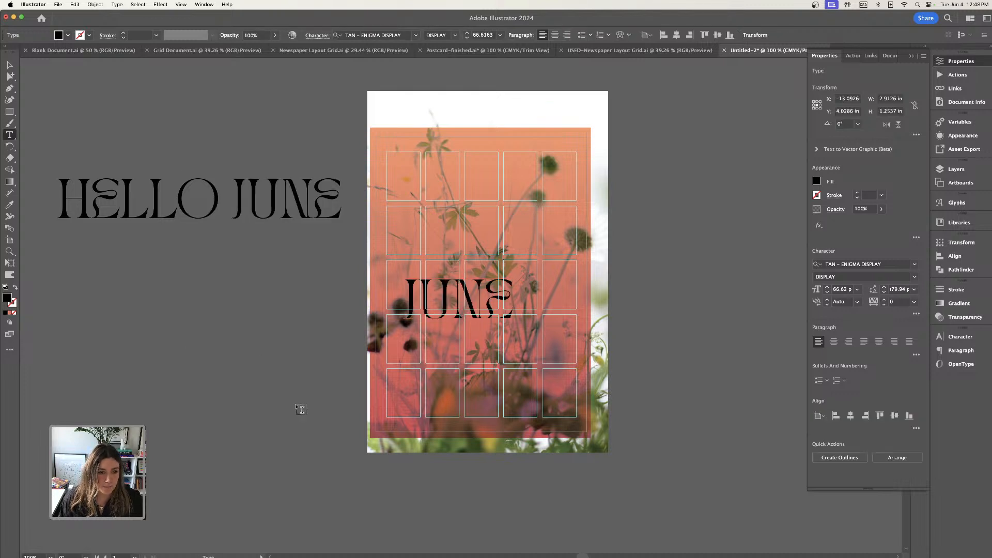
pyautogui.moveTo(221, 192); pyautogui.dragTo(341, 202)
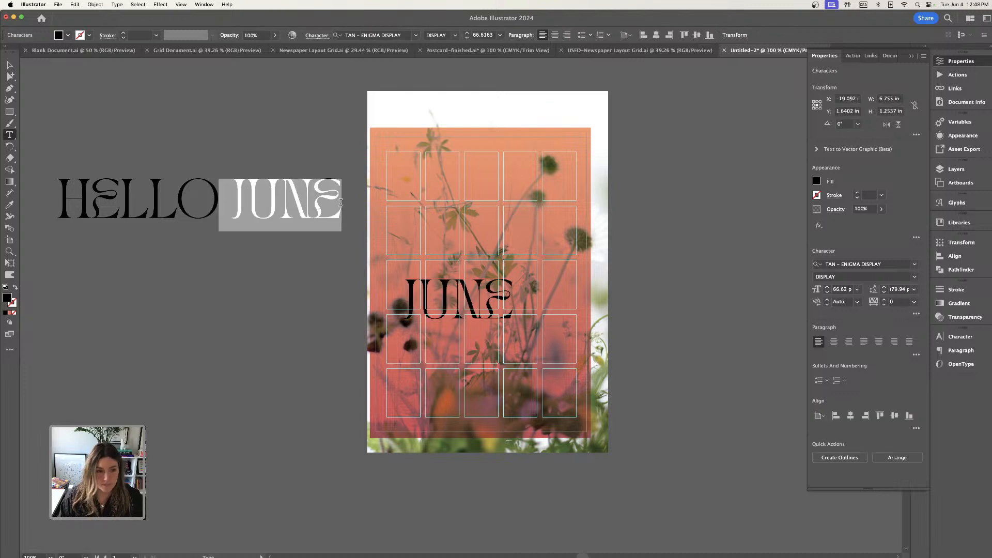
pyautogui.press('BackSpace')
pyautogui.click(9, 64)
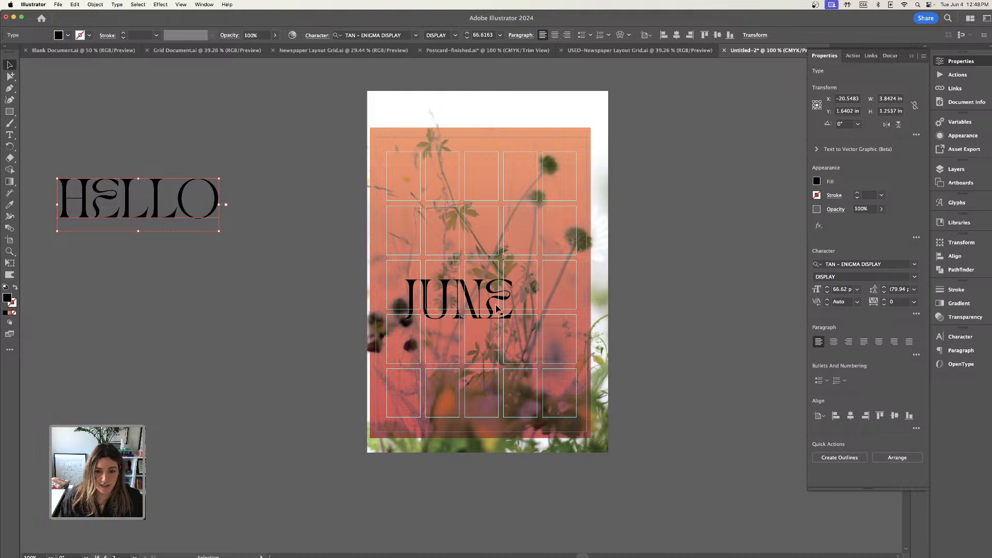
pyautogui.moveTo(499, 298); pyautogui.dragTo(259, 260)
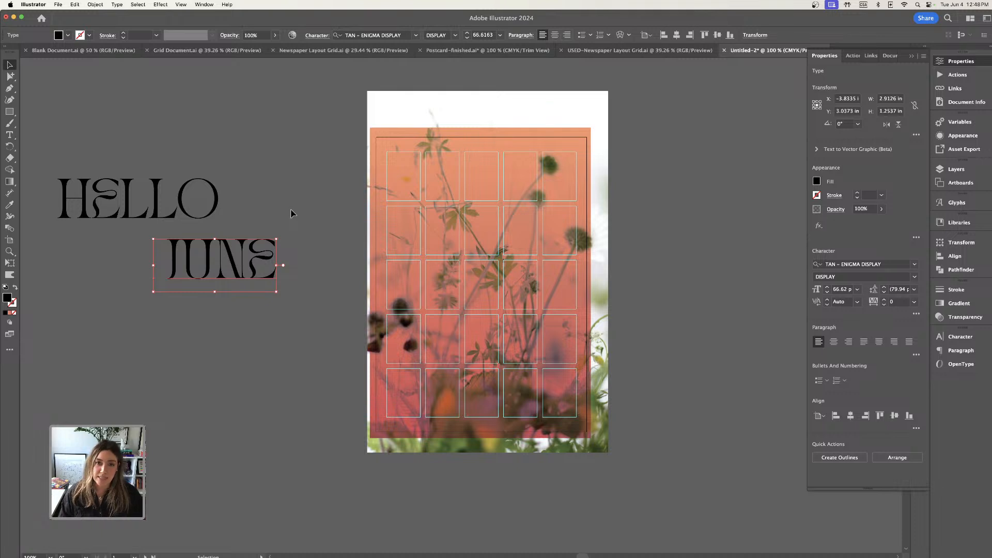
pyautogui.click(314, 213)
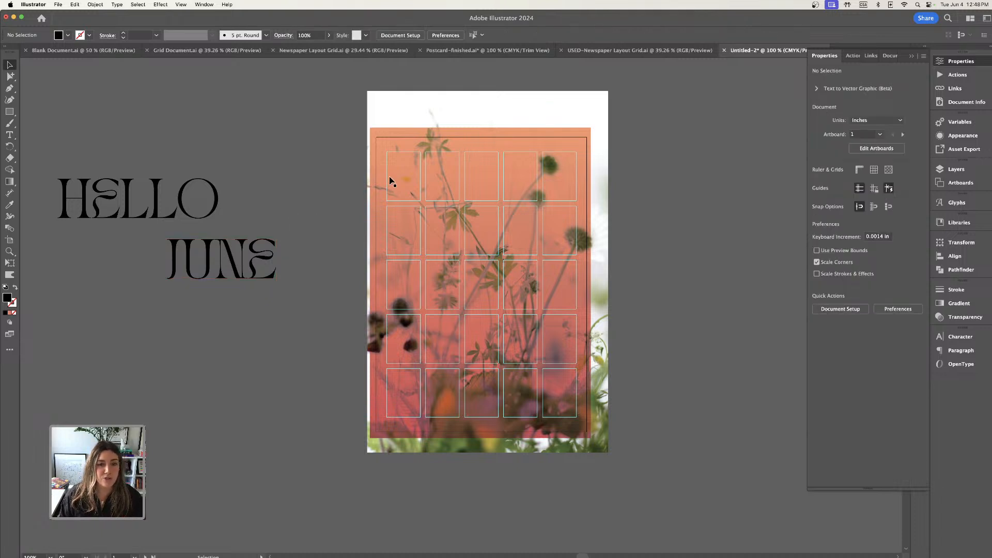
# Place a duplicate of the gradient rectangle beside the artboard and apply Grain to it with intensity 100, contrast 100 and Regular type.
pyautogui.moveTo(440, 147); pyautogui.dragTo(201, 343)
pyautogui.moveTo(360, 369); pyautogui.dragTo(446, 275)
pyautogui.click(161, 4)
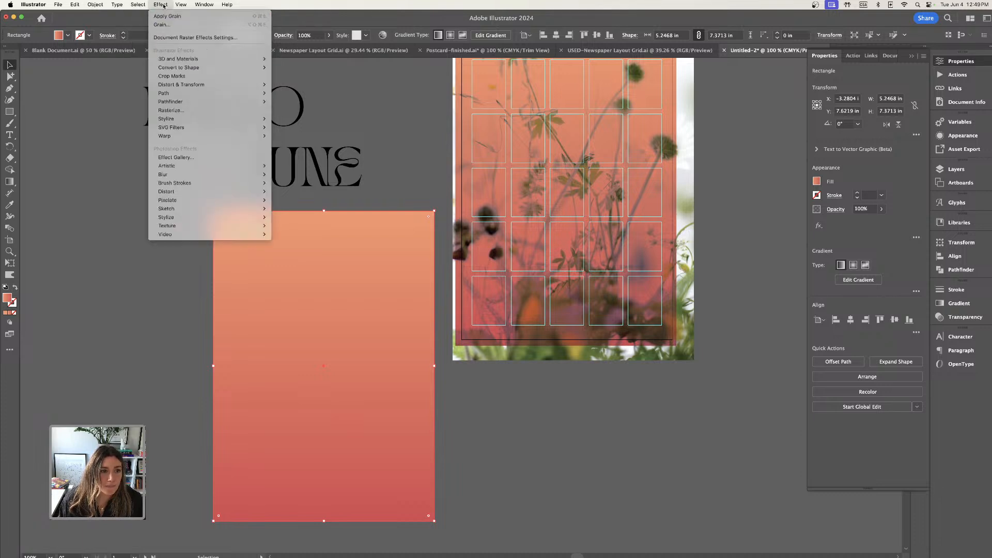
pyautogui.moveTo(187, 219)
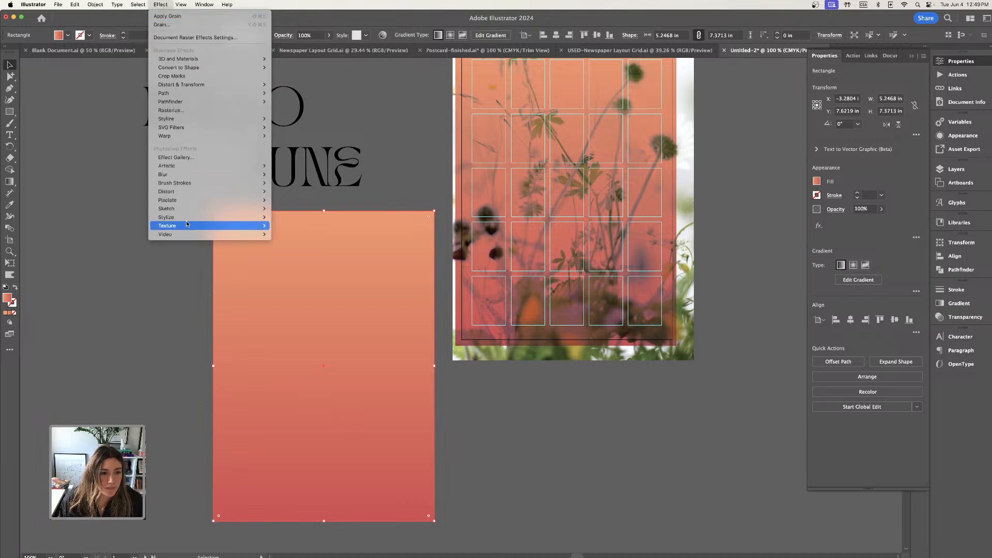
pyautogui.click(283, 234)
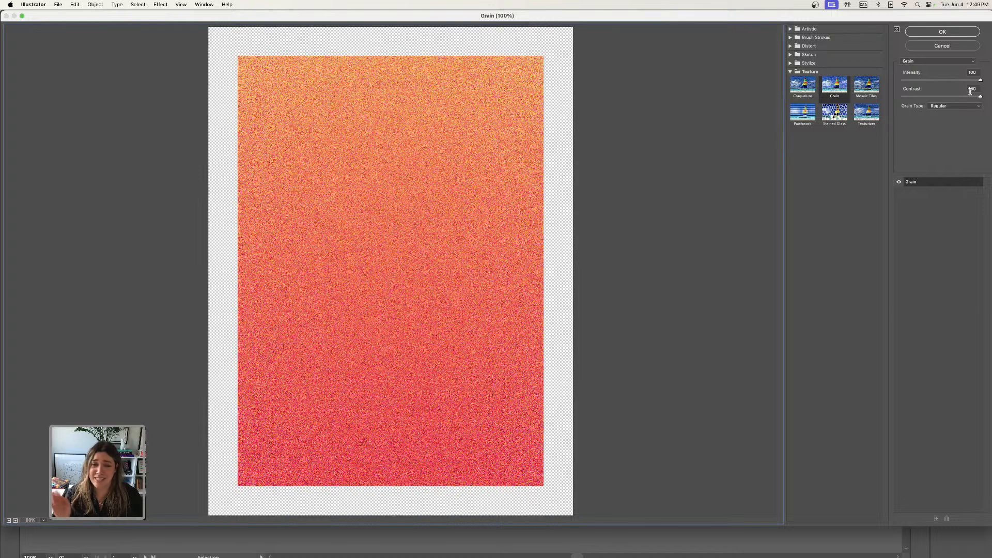
pyautogui.click(953, 32)
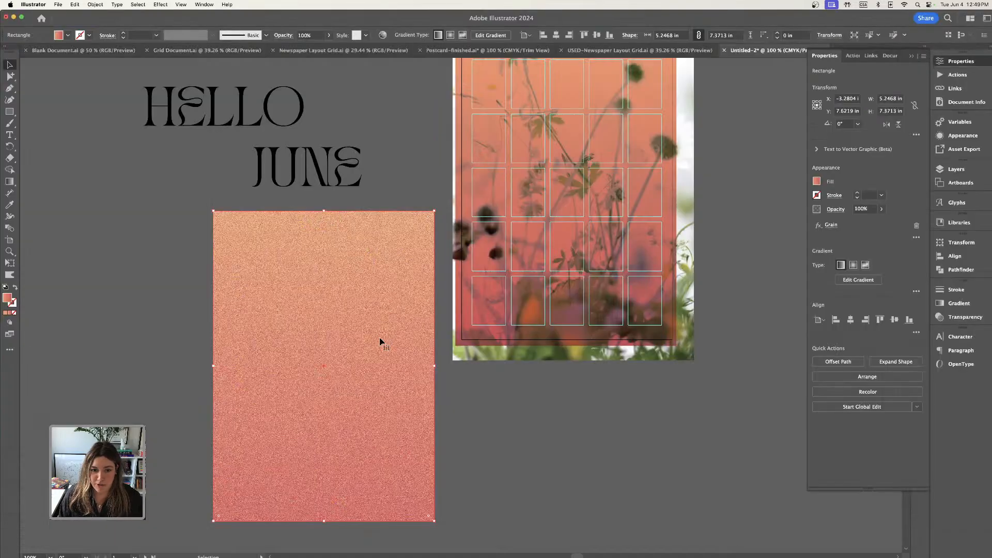
# Set the grainy gradient rectangle's blending mode to Multiply and align it over the photo's existing gradient overlay.
pyautogui.moveTo(381, 344); pyautogui.dragTo(554, 270)
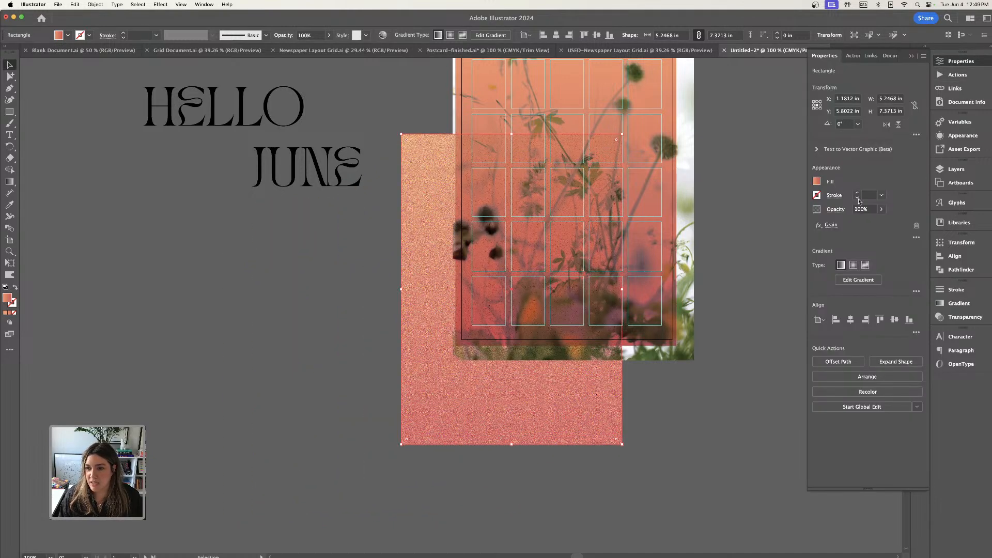
pyautogui.click(836, 209)
pyautogui.click(765, 229)
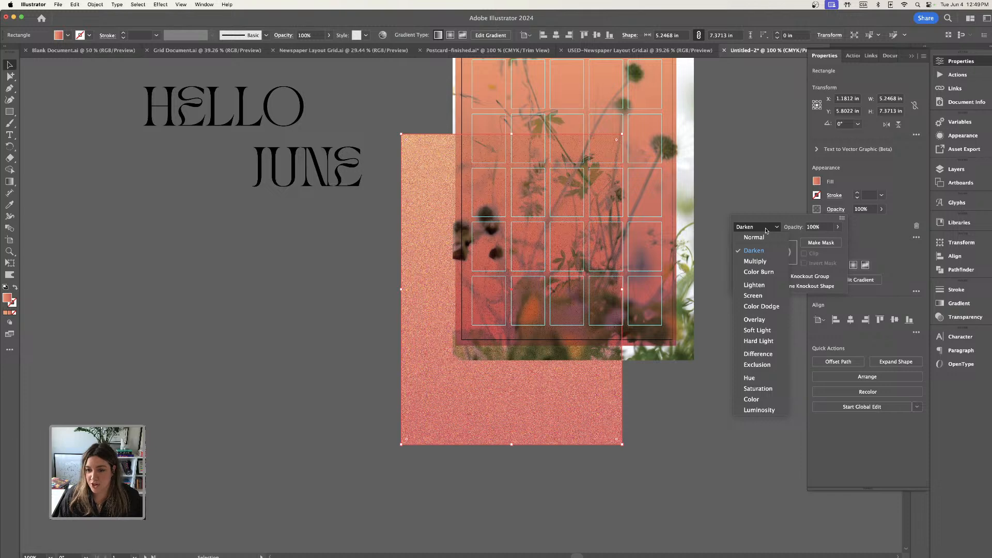
pyautogui.click(755, 261)
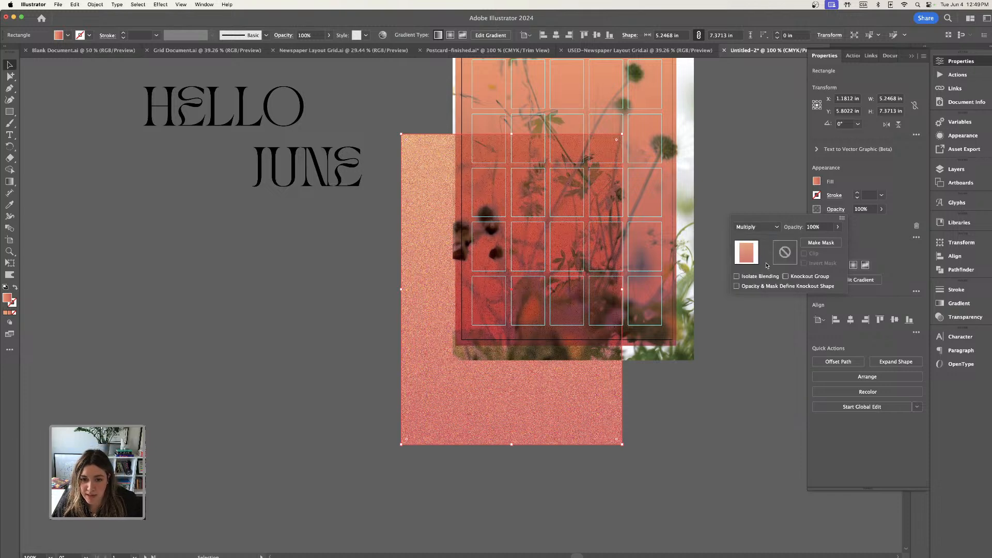
pyautogui.click(726, 181)
pyautogui.moveTo(454, 394); pyautogui.dragTo(509, 297)
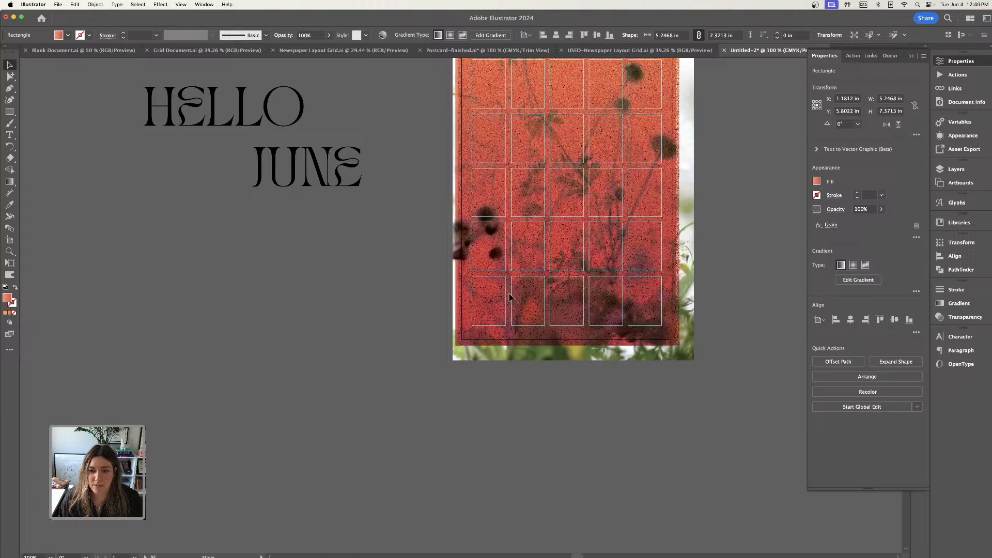
pyautogui.click(746, 193)
# Change the fill of both the HELLO and JUNE text objects to white (ffffff).
pyautogui.scroll(1, 745, 197)
pyautogui.scroll(3, 745, 197)
pyautogui.hscroll(1, 747, 198)
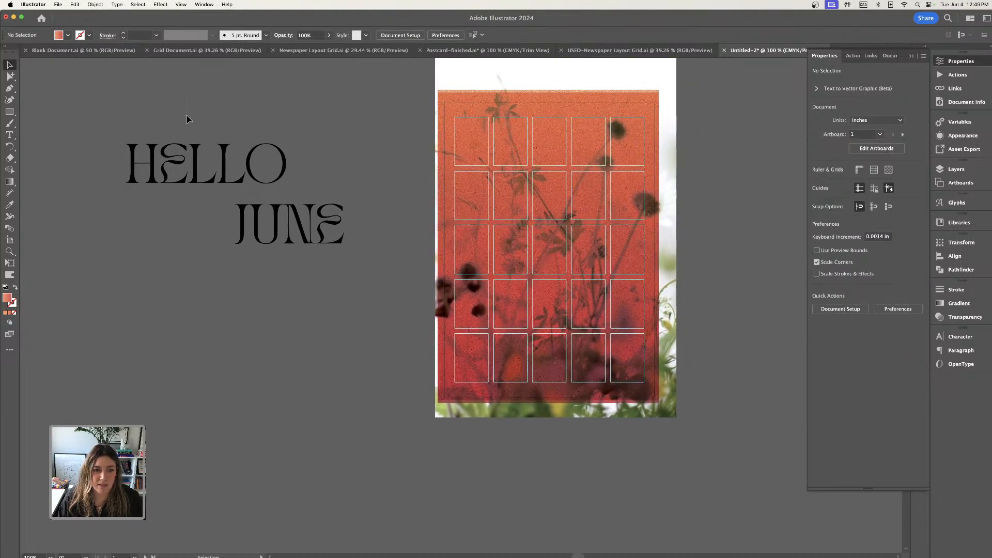
pyautogui.click(216, 171)
pyautogui.doubleClick(7, 298)
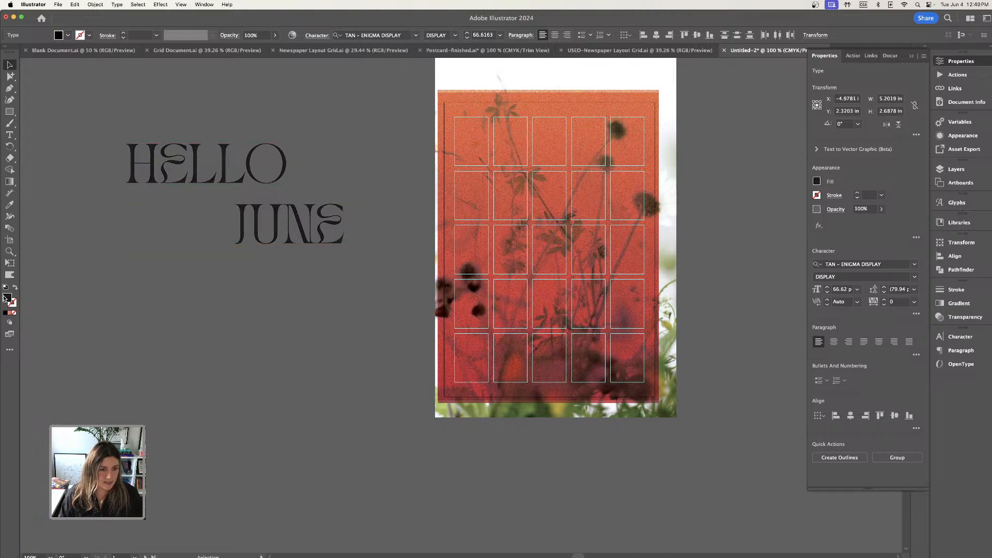
pyautogui.moveTo(457, 408); pyautogui.dragTo(386, 365)
pyautogui.click(649, 387)
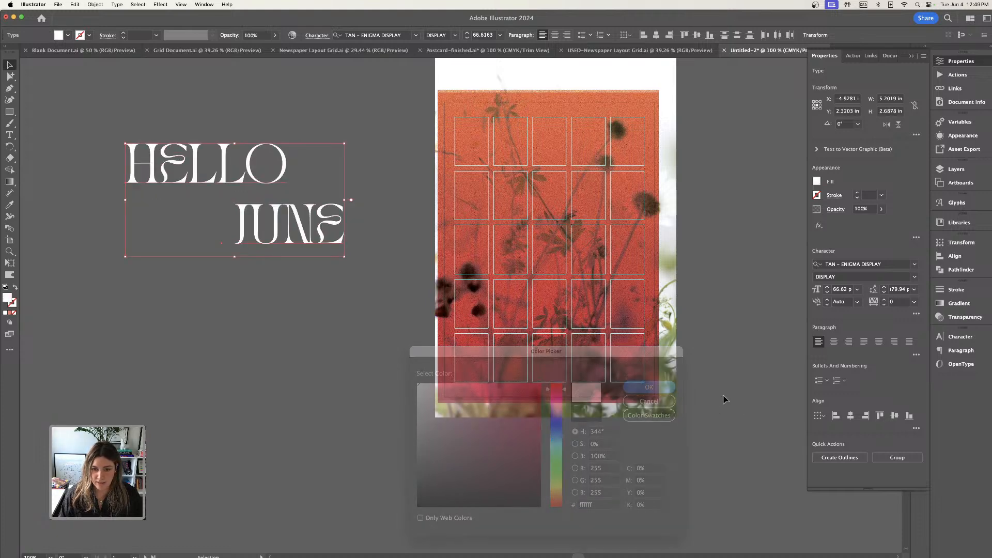
pyautogui.click(142, 107)
# Place HELLO in the grid's second row and scale it to about 78.56 pt so it spans all five columns.
pyautogui.moveTo(279, 183); pyautogui.dragTo(607, 218)
pyautogui.click(234, 95)
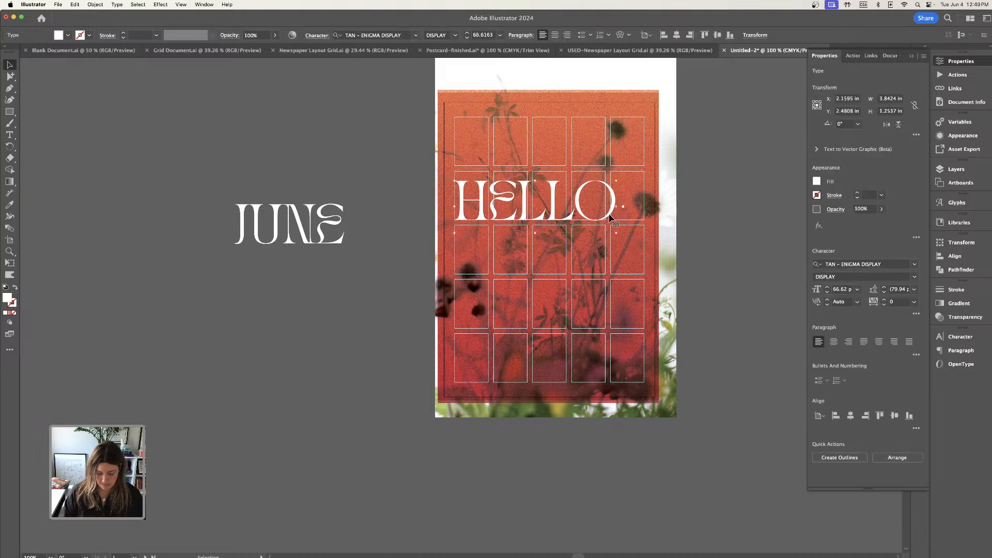
pyautogui.press('super+equal')
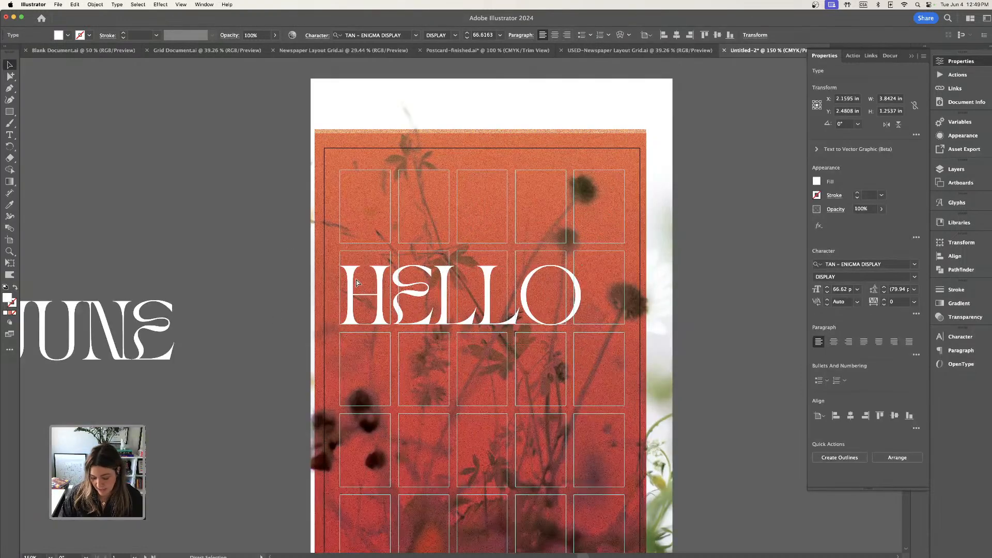
pyautogui.press('super+equal')
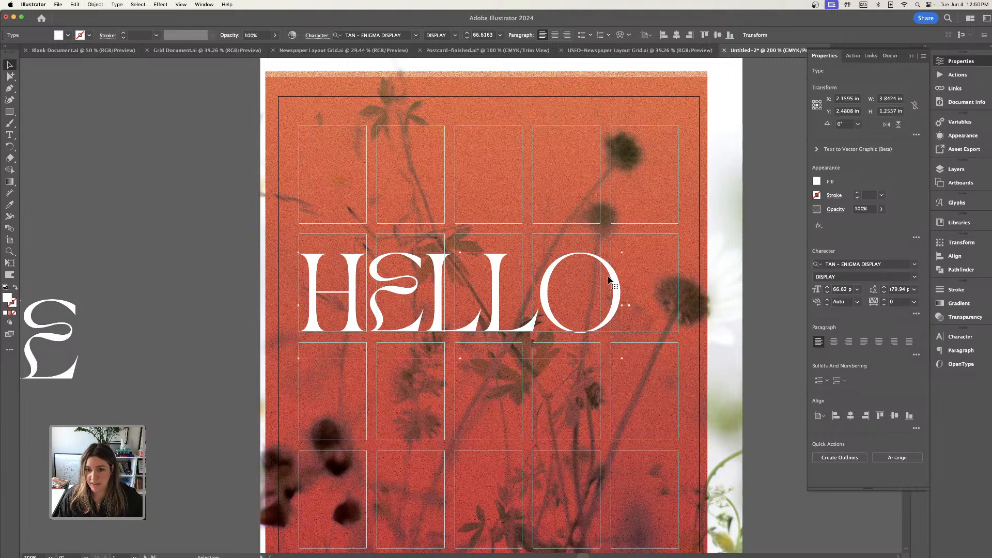
pyautogui.moveTo(622, 252); pyautogui.dragTo(682, 231)
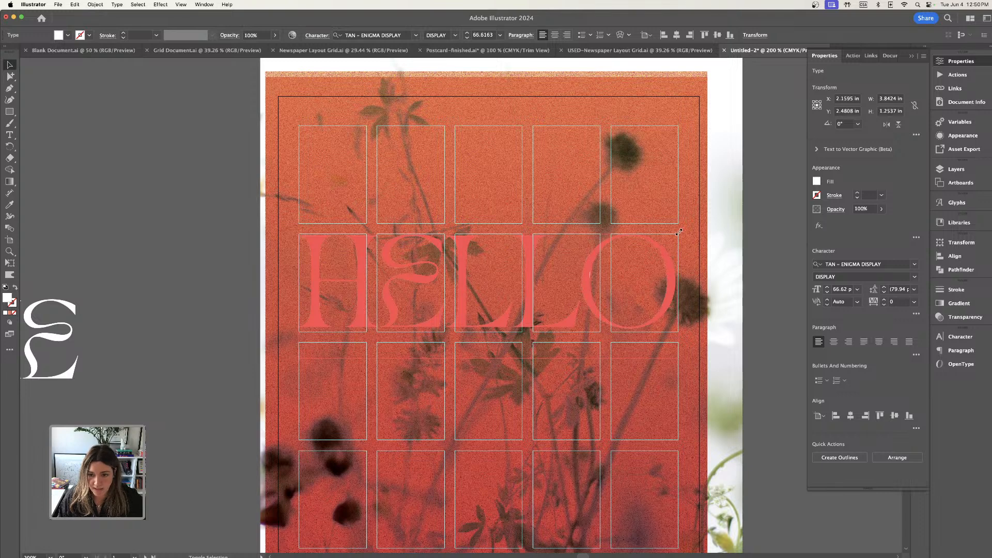
pyautogui.moveTo(681, 232); pyautogui.dragTo(681, 231)
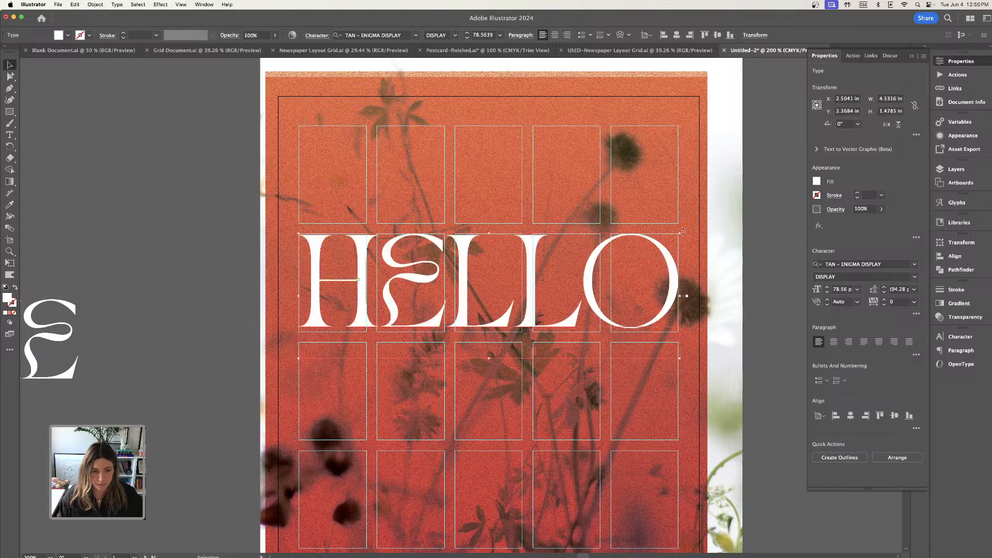
pyautogui.press('super+equal')
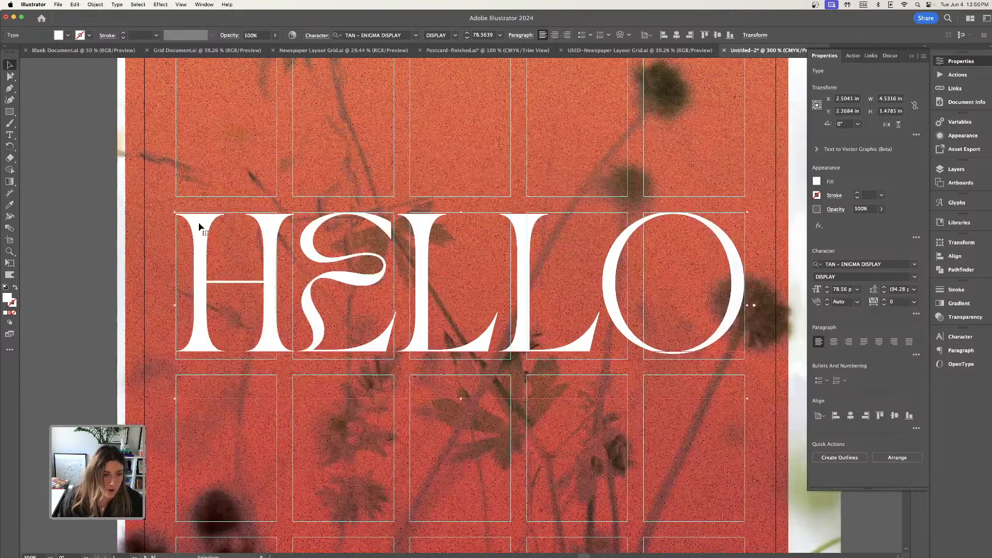
# Move HELLO slightly down so its base sits on the lower edge of the grid's second row.
pyautogui.moveTo(199, 223); pyautogui.dragTo(203, 229)
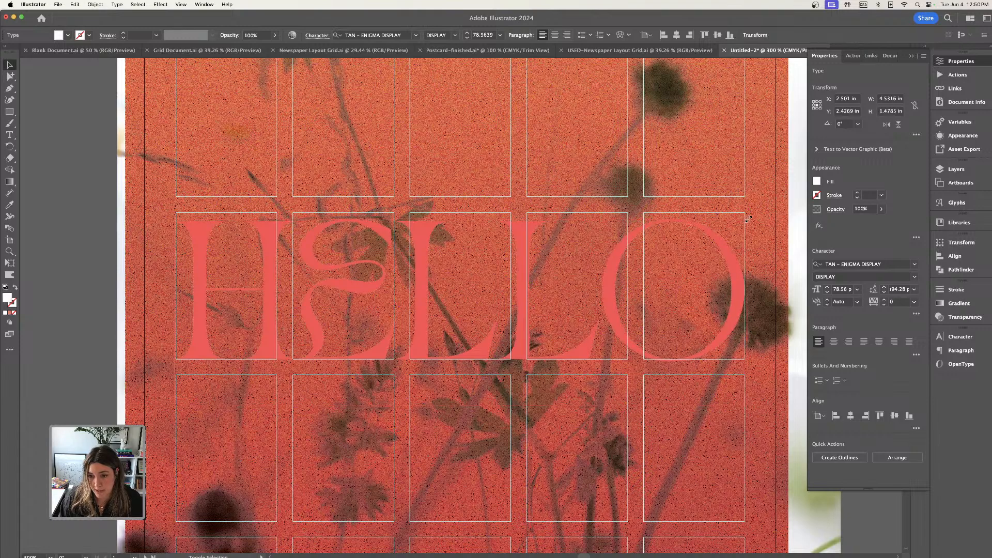
pyautogui.click(109, 184)
pyautogui.press('super+minus')
pyautogui.press('super+minus')
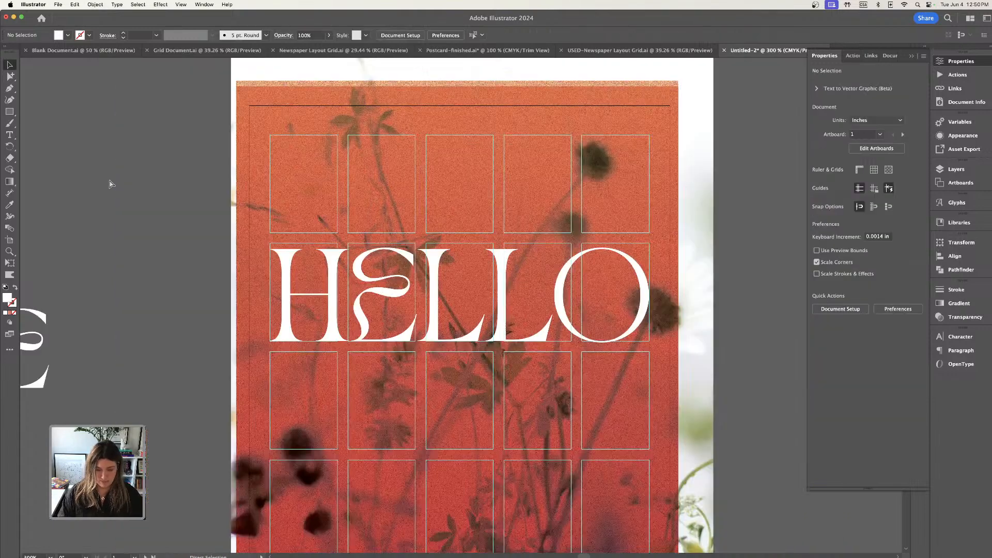
# Match the JUNE text beside the artboard to HELLO's type size, about 78.64 pt, by sampling it with the Eyedropper.
pyautogui.scroll(-5, 151, 166)
pyautogui.hscroll(-4, 150, 165)
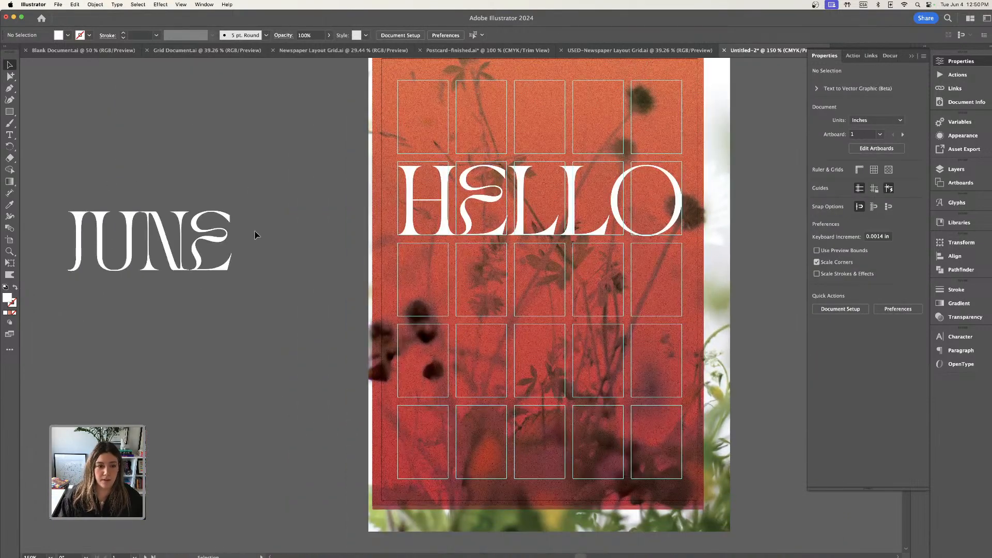
pyautogui.click(225, 242)
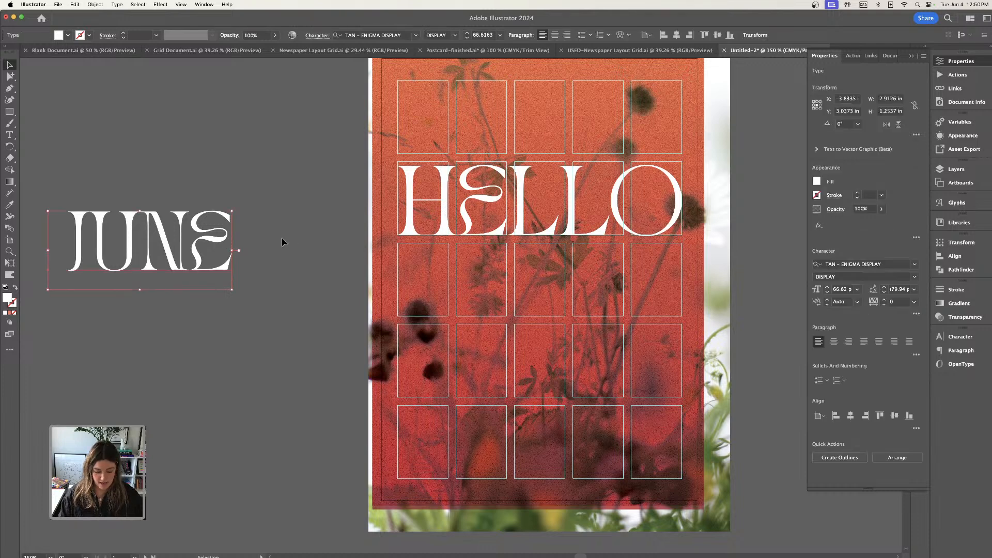
pyautogui.press('i')
pyautogui.click(448, 207)
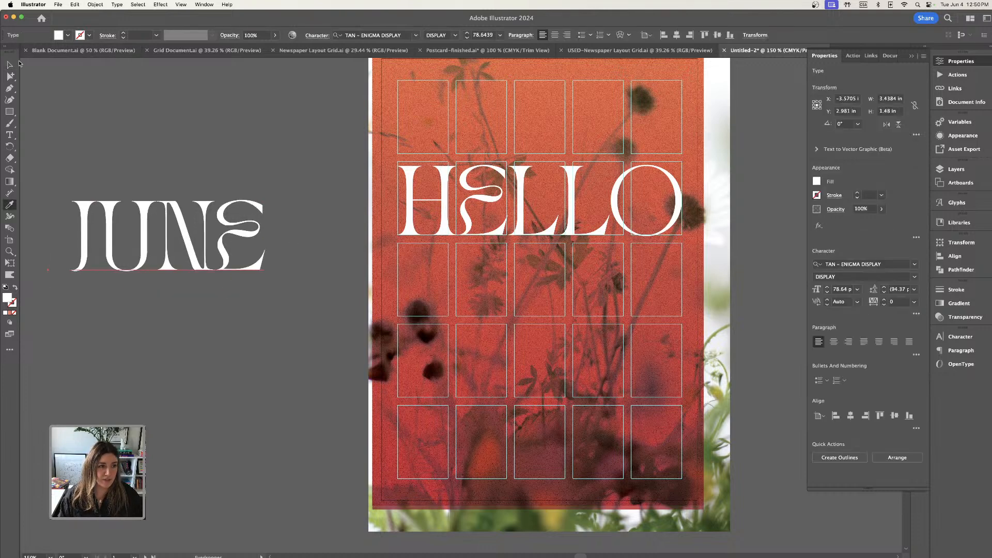
pyautogui.click(11, 65)
pyautogui.click(65, 83)
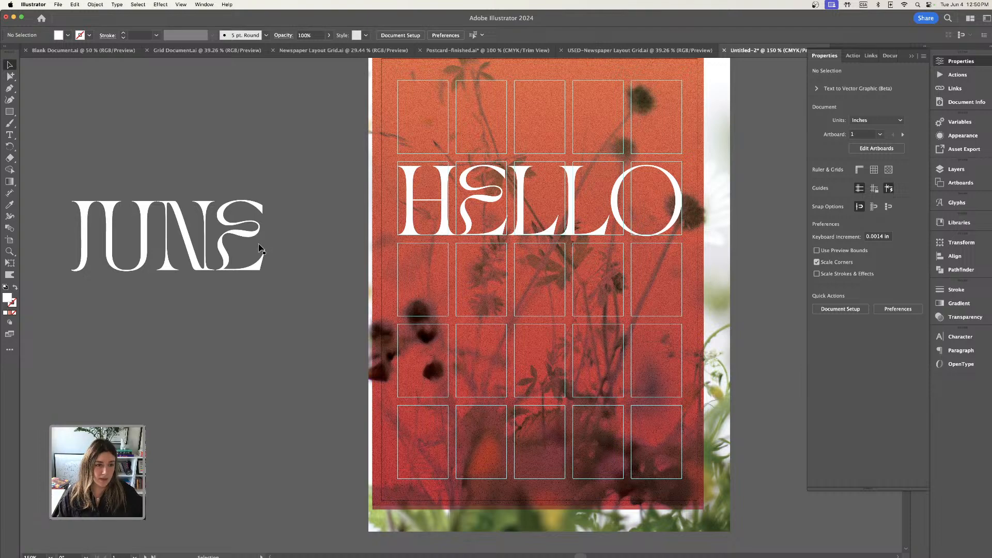
# Place JUNE in the grid's third row beneath HELLO, with its last letter aligned to the fifth column's outer edge.
pyautogui.scroll(-3, 260, 249)
pyautogui.moveTo(219, 170); pyautogui.dragTo(631, 207)
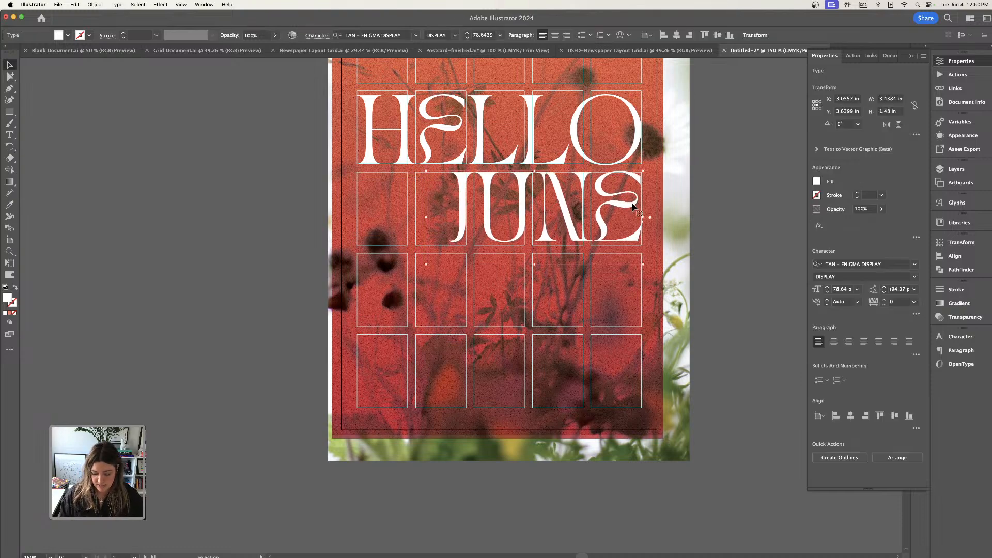
pyautogui.press('super+equal')
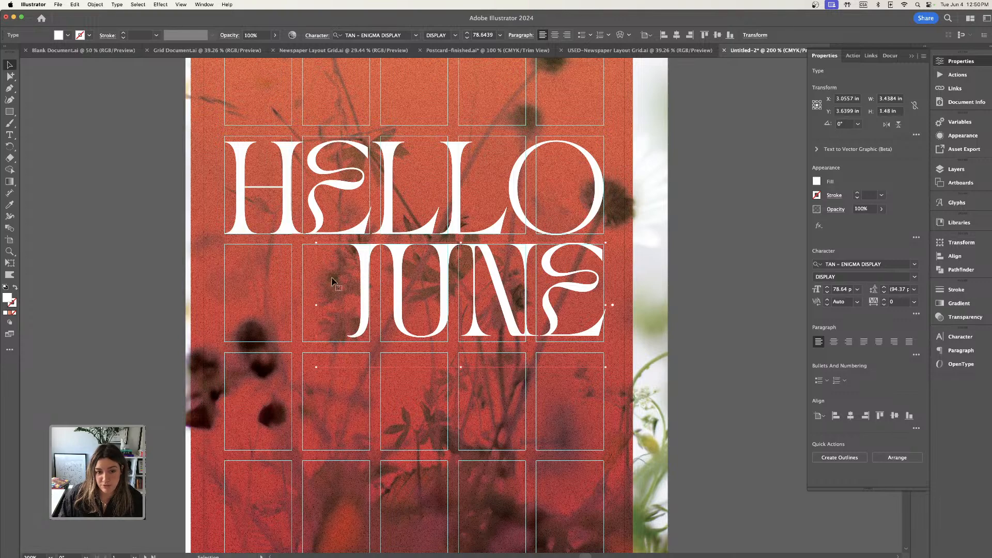
pyautogui.press('super+equal')
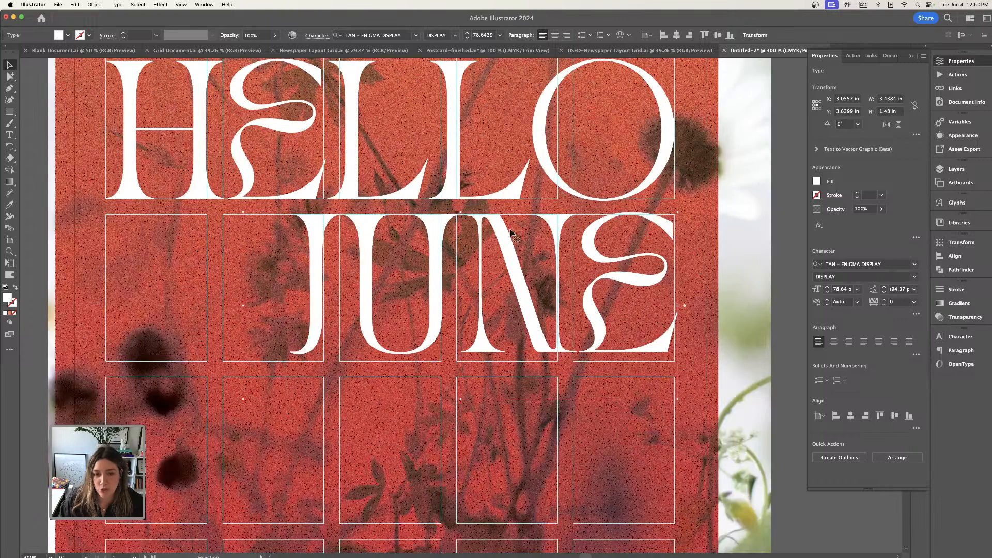
pyautogui.moveTo(506, 230); pyautogui.dragTo(507, 234)
pyautogui.click(34, 194)
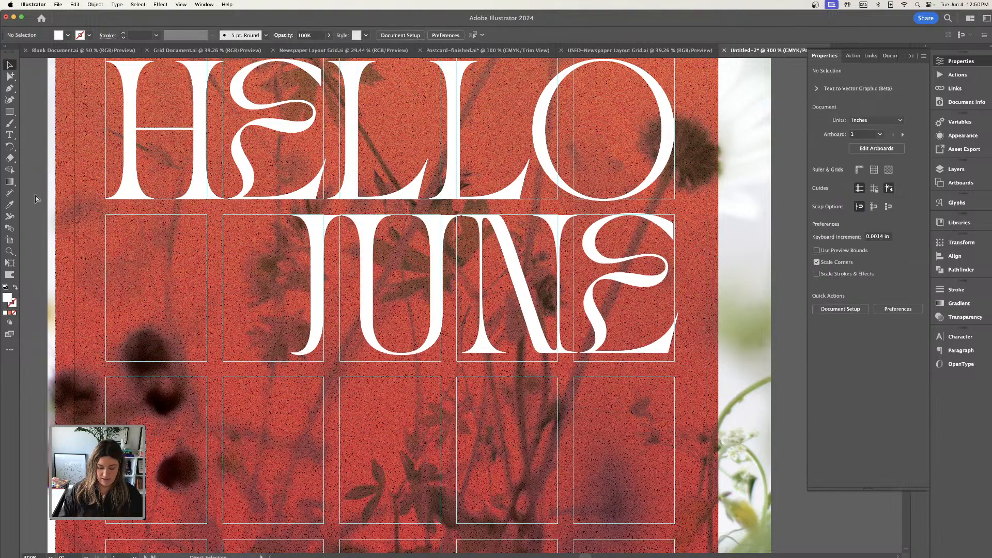
# Preview the whole layout in Trim View, without guides or artwork beyond the artboard.
pyautogui.press('super+minus')
pyautogui.press('super+minus')
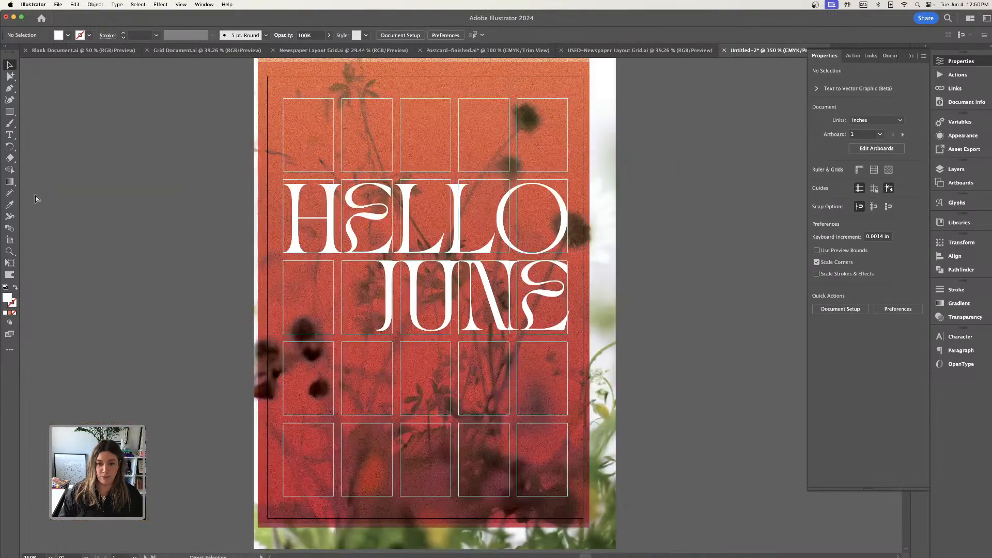
pyautogui.click(178, 5)
pyautogui.click(196, 58)
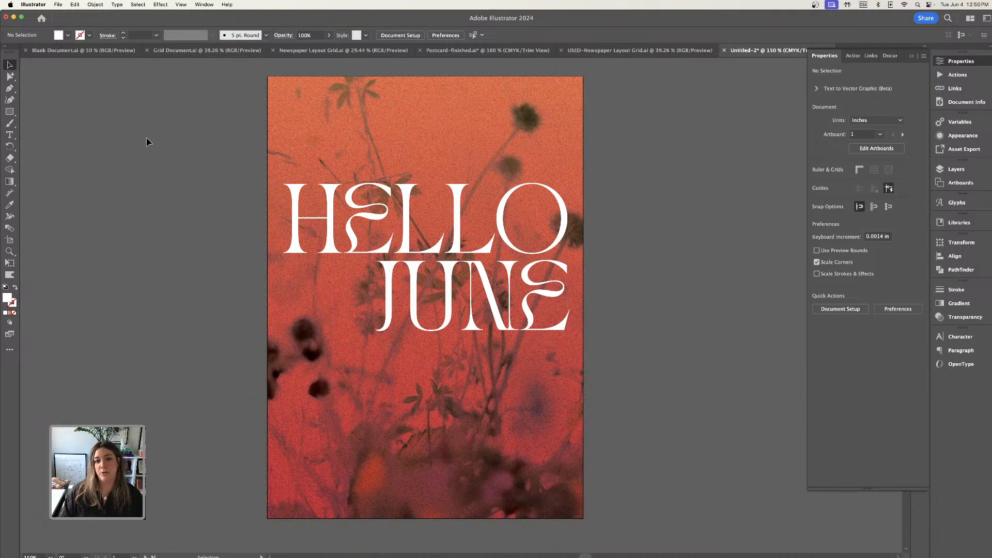
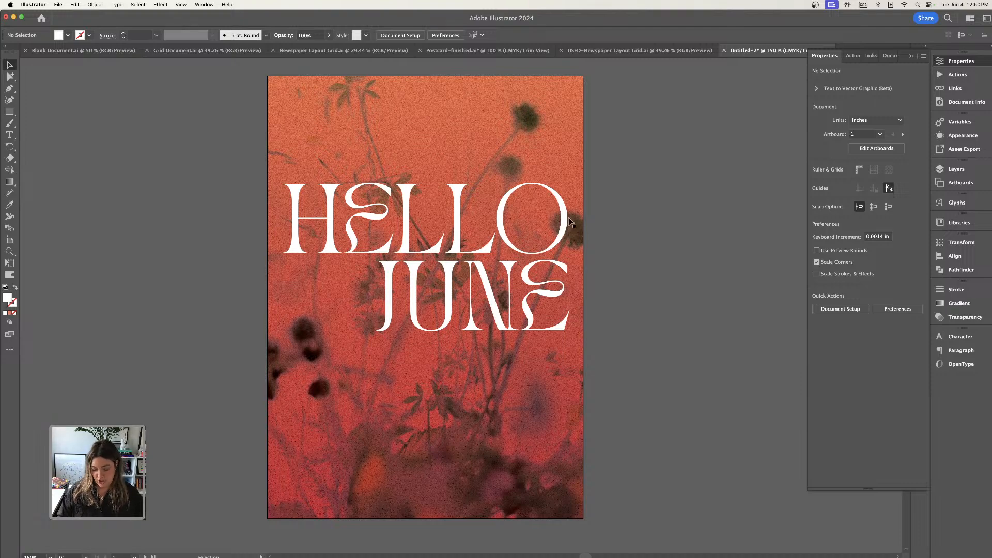
# Examine how the HELLO and JUNE lettering aligns along its outer edge, with the grid guides hidden and shown.
pyautogui.press('super+equal')
pyautogui.press('super+equal')
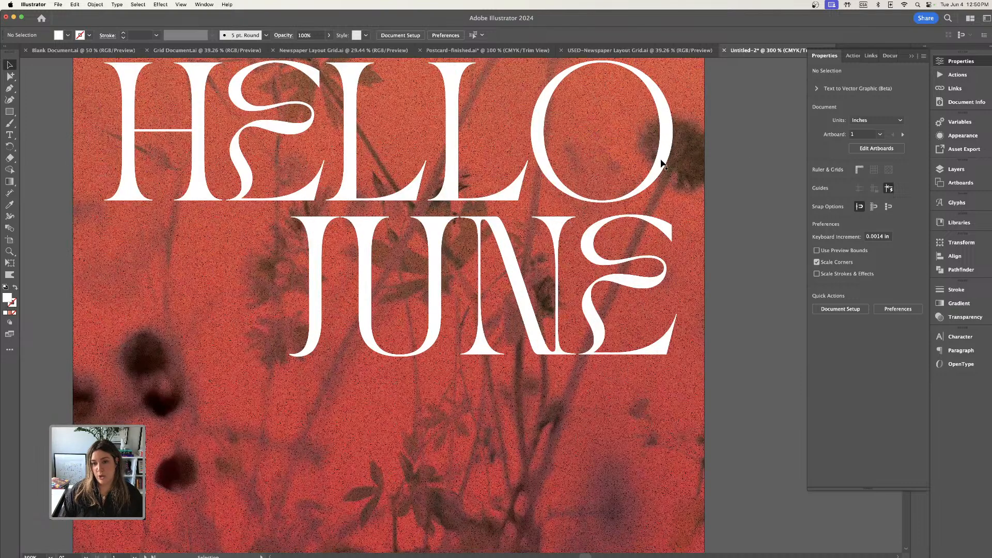
pyautogui.press('super+minus')
pyautogui.press('super+minus')
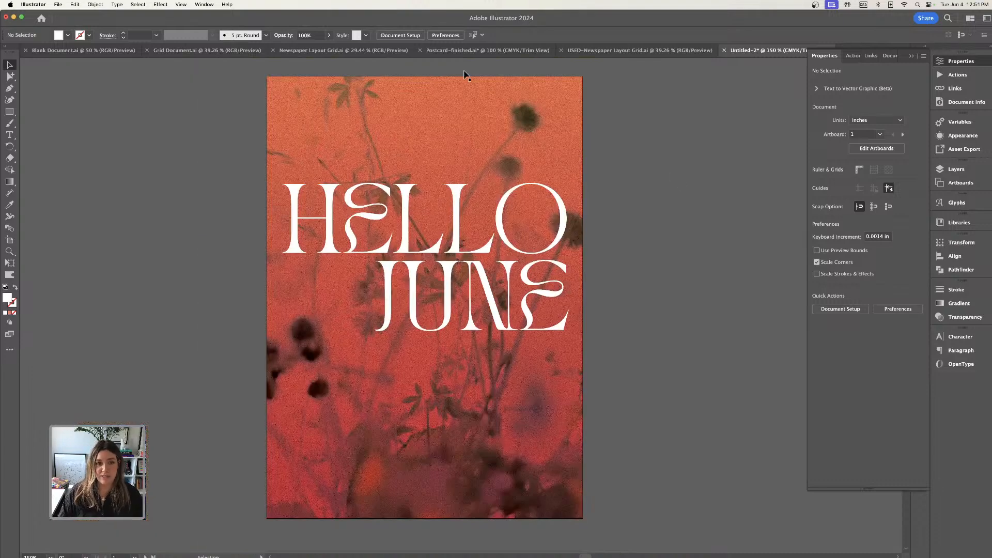
pyautogui.click(182, 4)
pyautogui.click(188, 55)
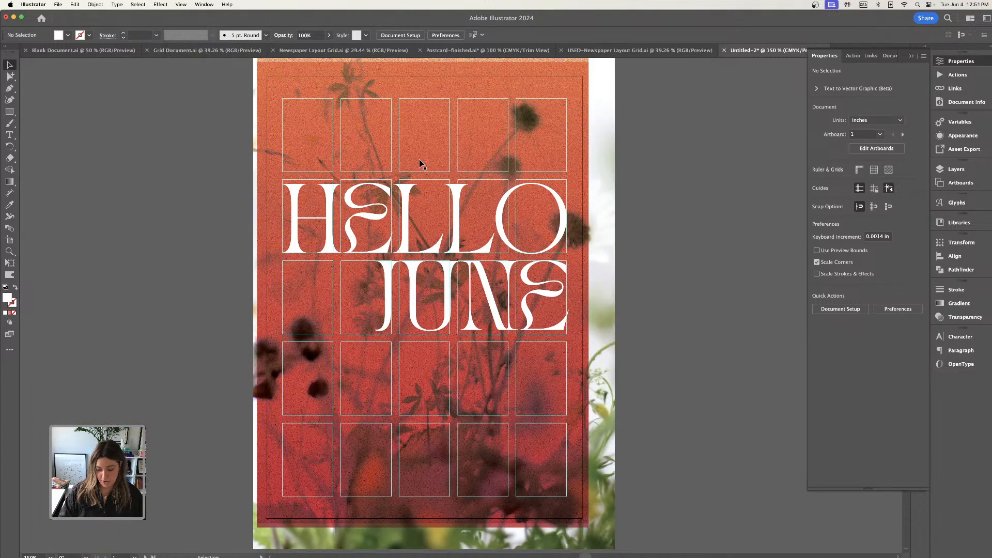
pyautogui.press('super+equal')
pyautogui.press('super+equal')
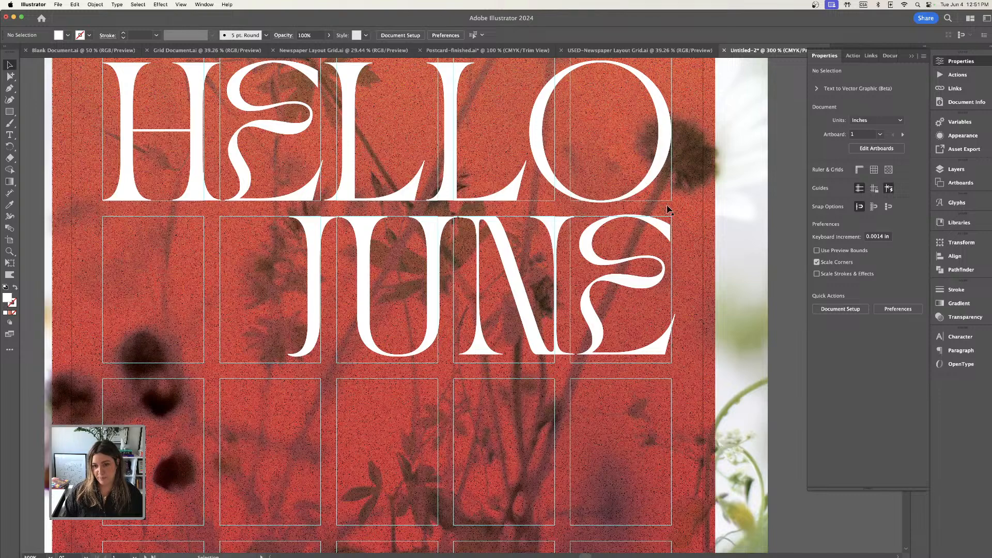
pyautogui.press('super+minus')
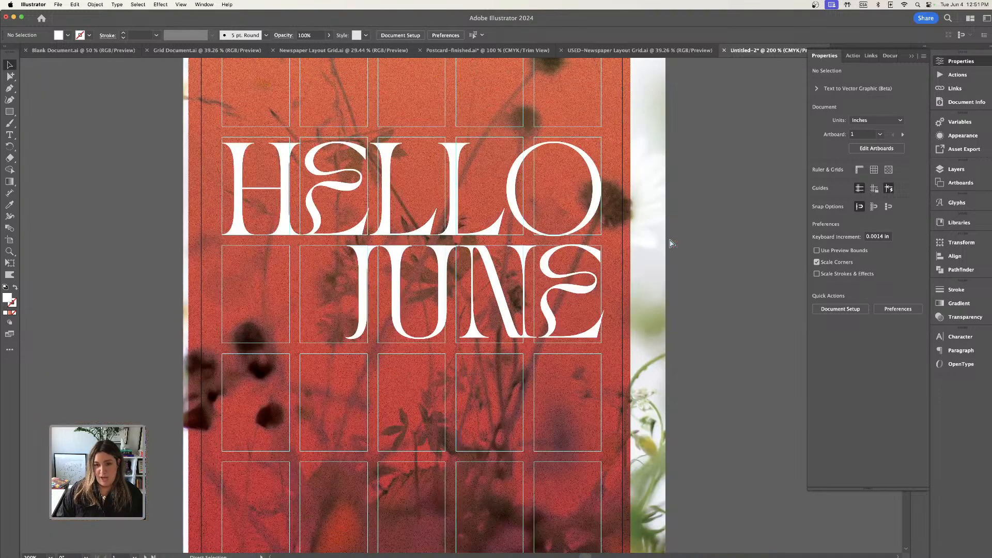
# Nudge JUNE slightly left in Trim View so its last letter sits just inside the outer edge of HELLO's O.
pyautogui.click(180, 4)
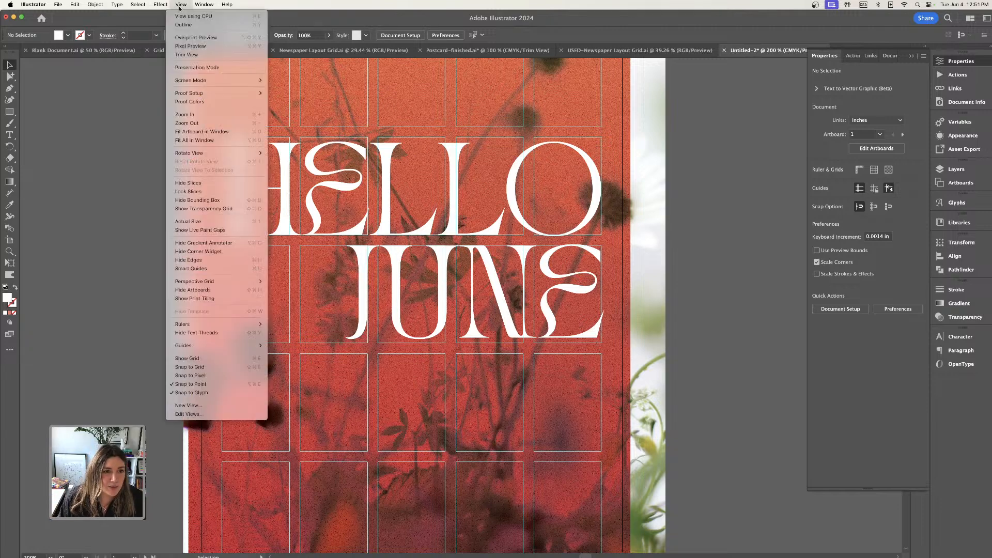
pyautogui.click(199, 55)
pyautogui.click(598, 256)
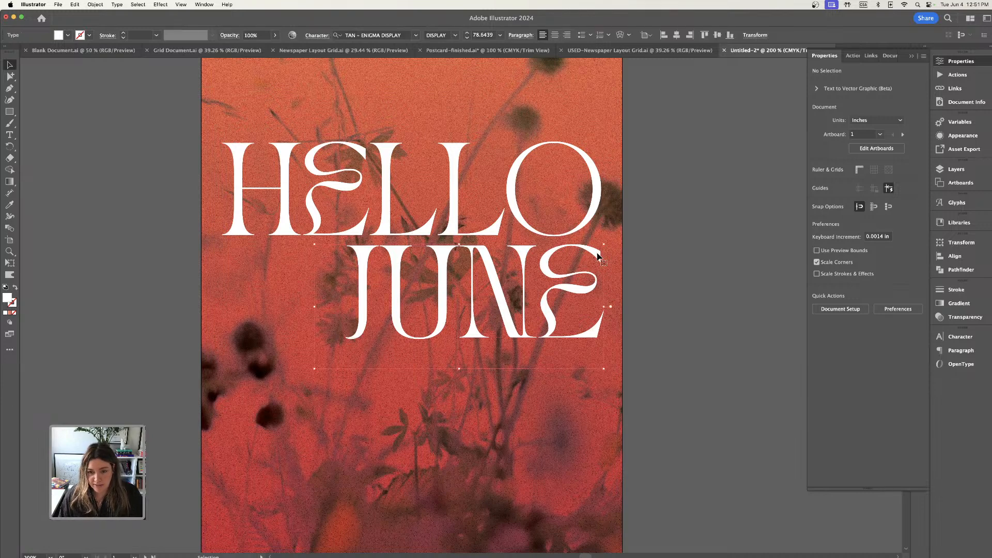
pyautogui.press('Left')
pyautogui.press('Left')
pyautogui.press('Left')
pyautogui.press('Left')
pyautogui.press('Left')
pyautogui.press('Left')
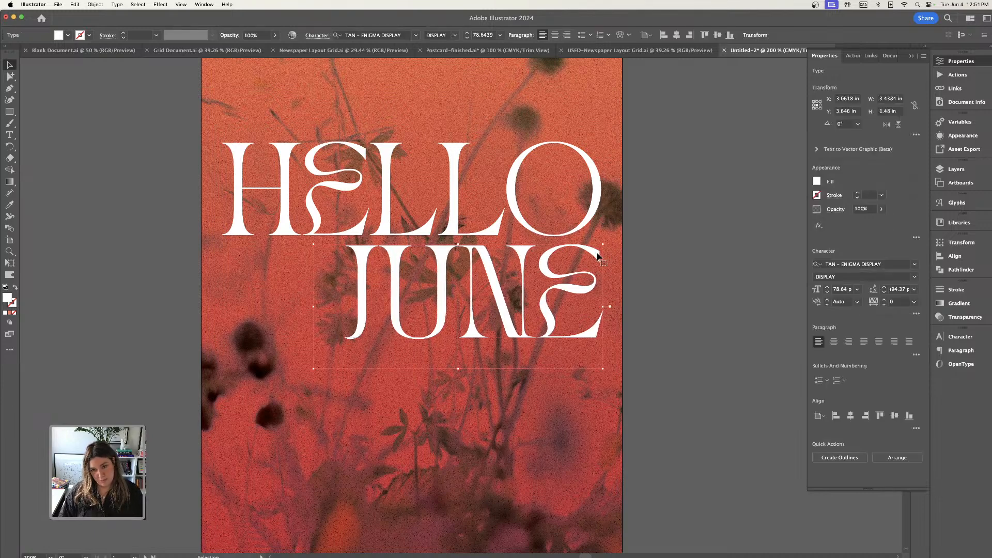
pyautogui.press('Left')
pyautogui.press('Left')
pyautogui.press('Left')
pyautogui.press('Left')
pyautogui.press('Left')
pyautogui.press('Left')
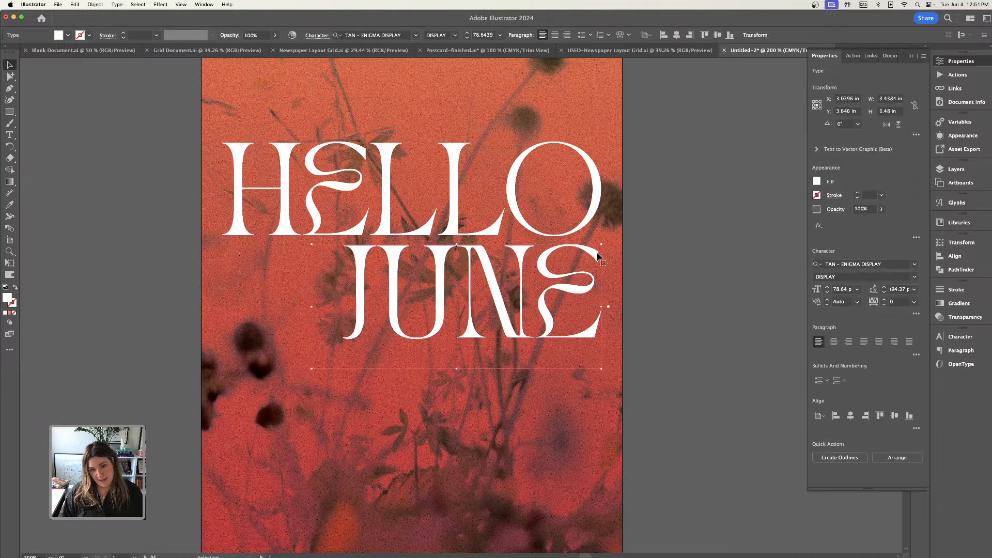
pyautogui.click(670, 245)
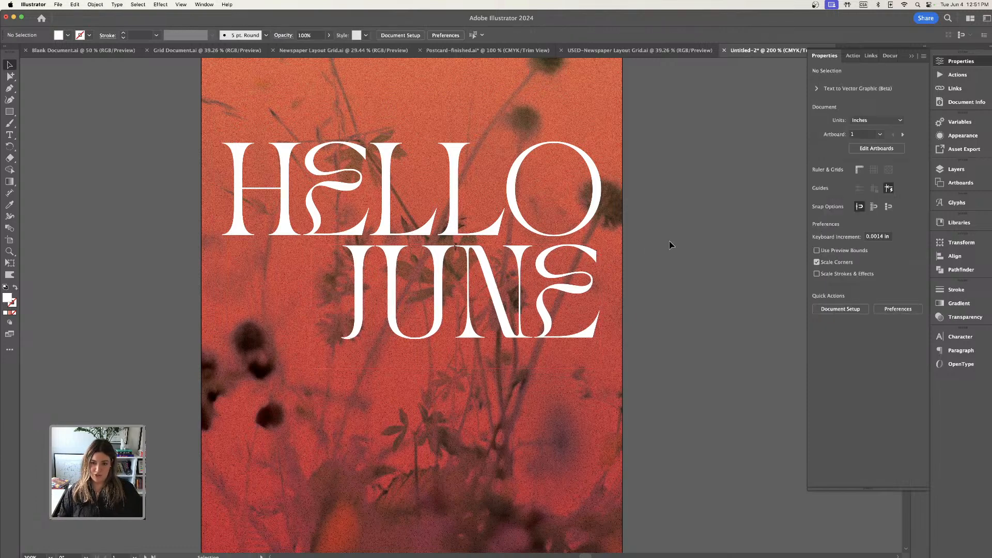
# Review the shifted JUNE against HELLO in Trim View, and switch back to the view with grid guides.
pyautogui.press('super+minus')
pyautogui.press('super+equal')
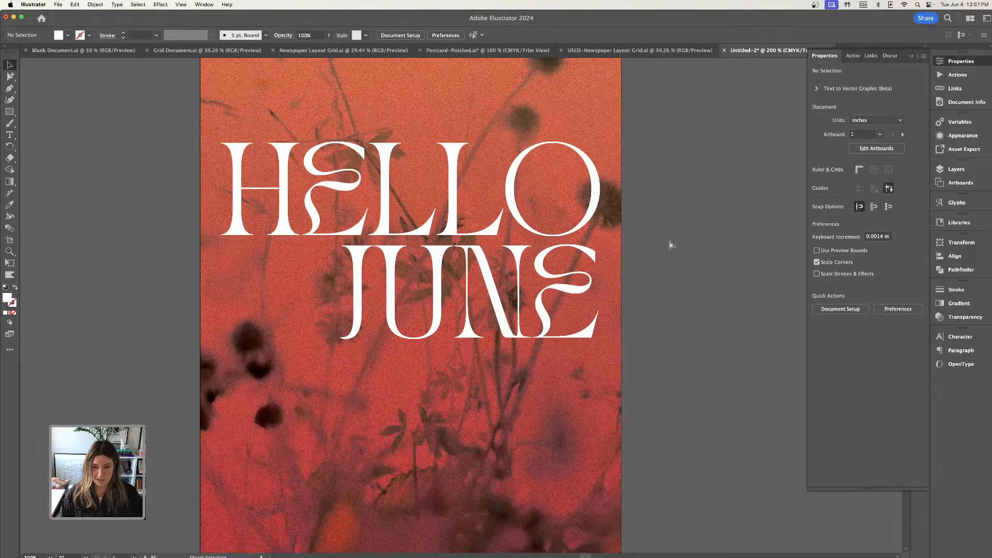
pyautogui.press('super+minus')
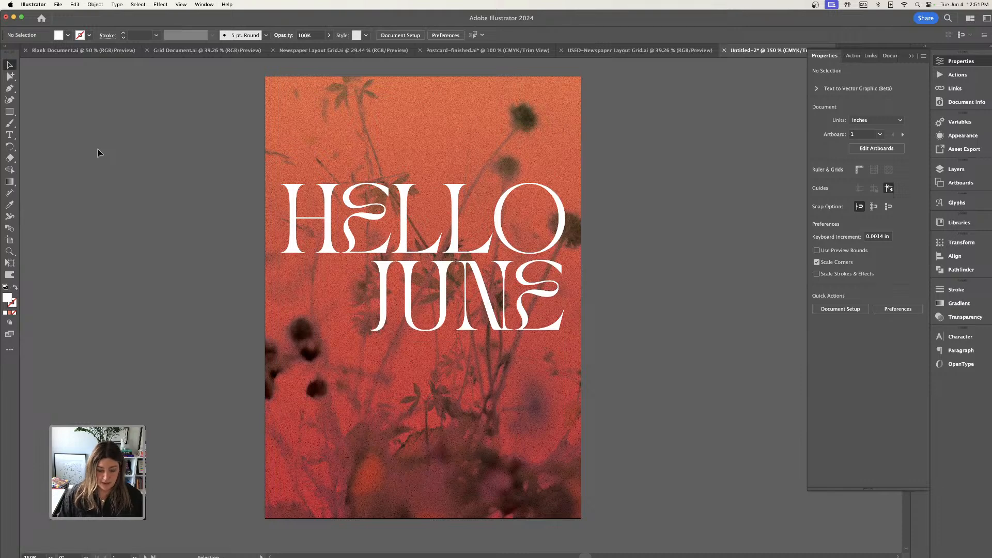
pyautogui.press('super+equal')
pyautogui.hscroll(-2, 195, 147)
pyautogui.scroll(1, 195, 147)
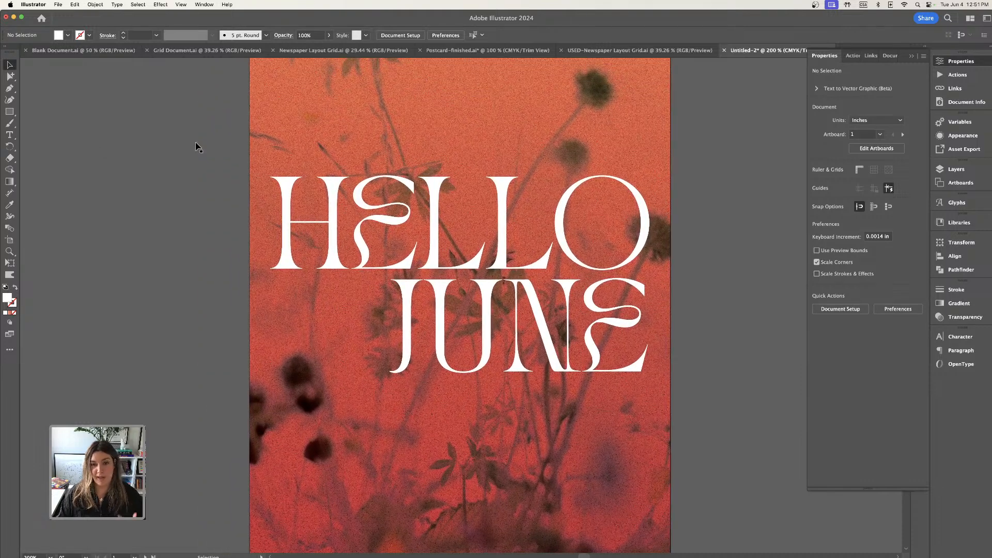
pyautogui.click(180, 4)
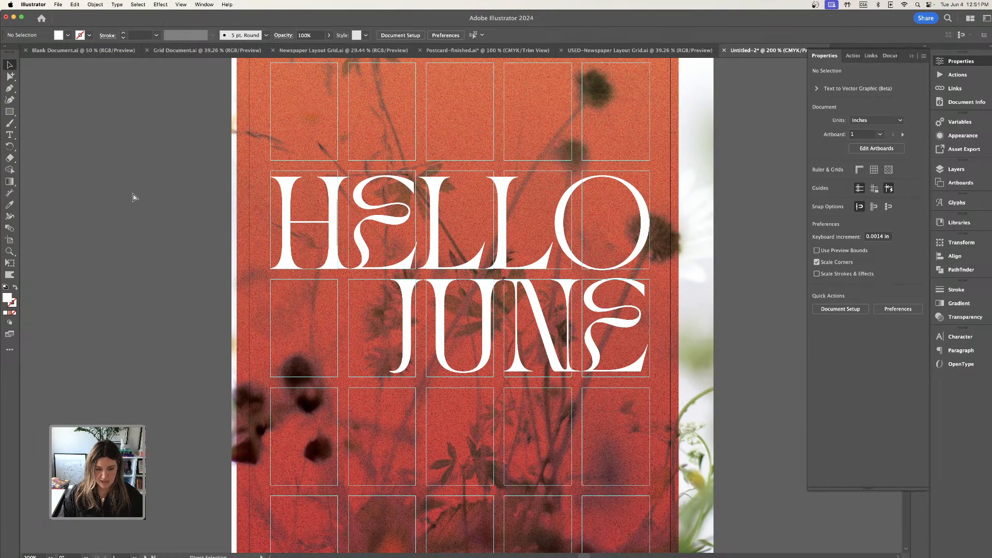
pyautogui.press('super+minus')
# Copy the F. Scott Fitzgerald quote from the Google Docs document in Chrome and return to Illustrator.
pyautogui.click(158, 553)
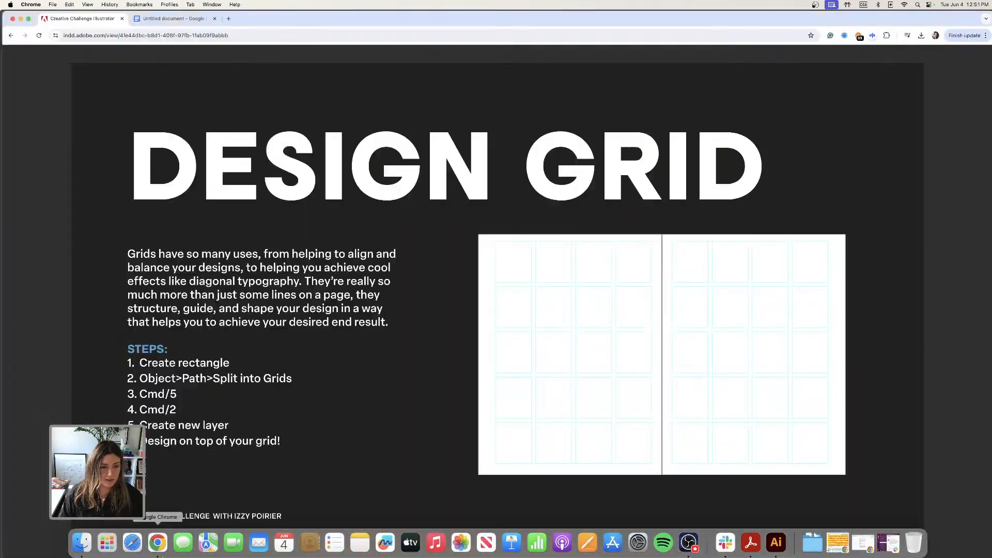
pyautogui.click(160, 20)
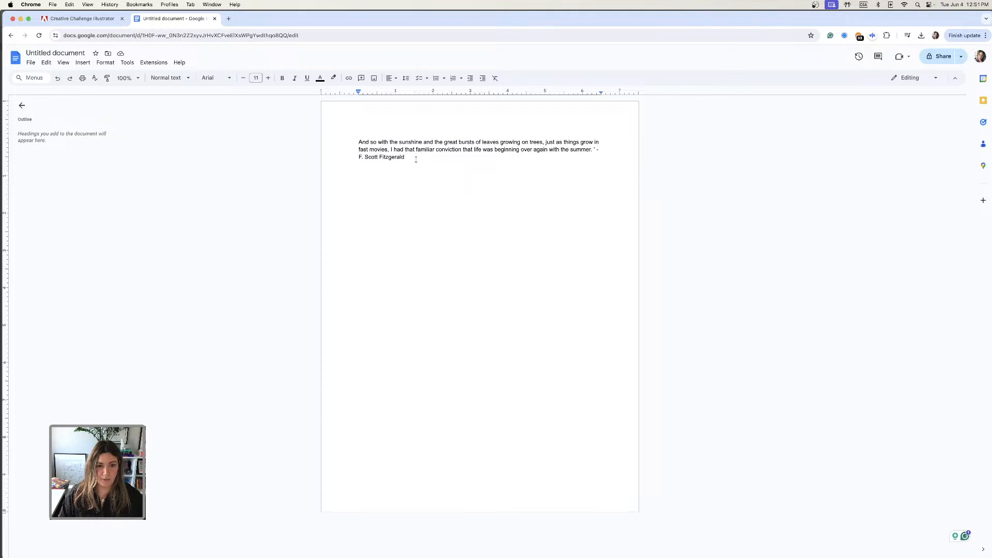
pyautogui.moveTo(416, 160); pyautogui.dragTo(353, 140)
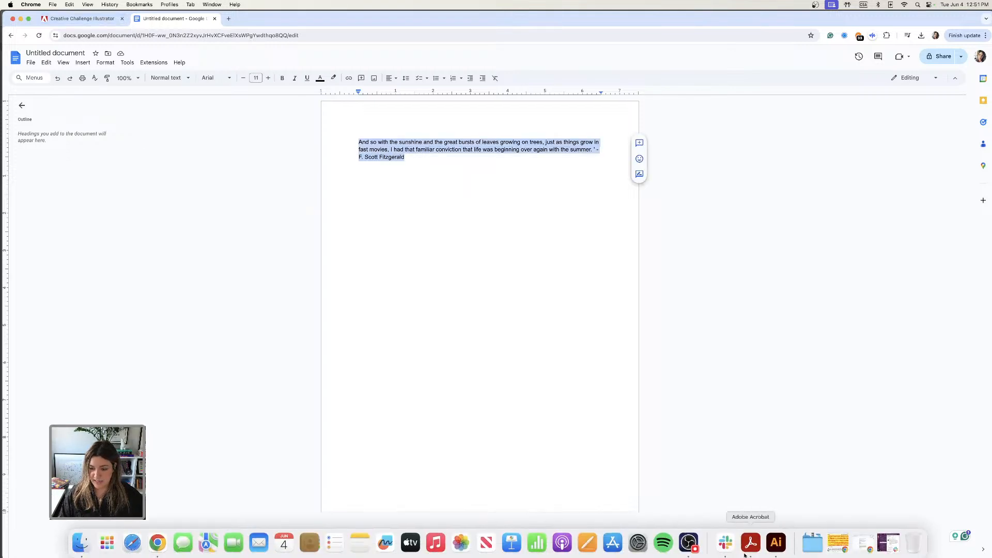
pyautogui.click(777, 550)
pyautogui.press('t')
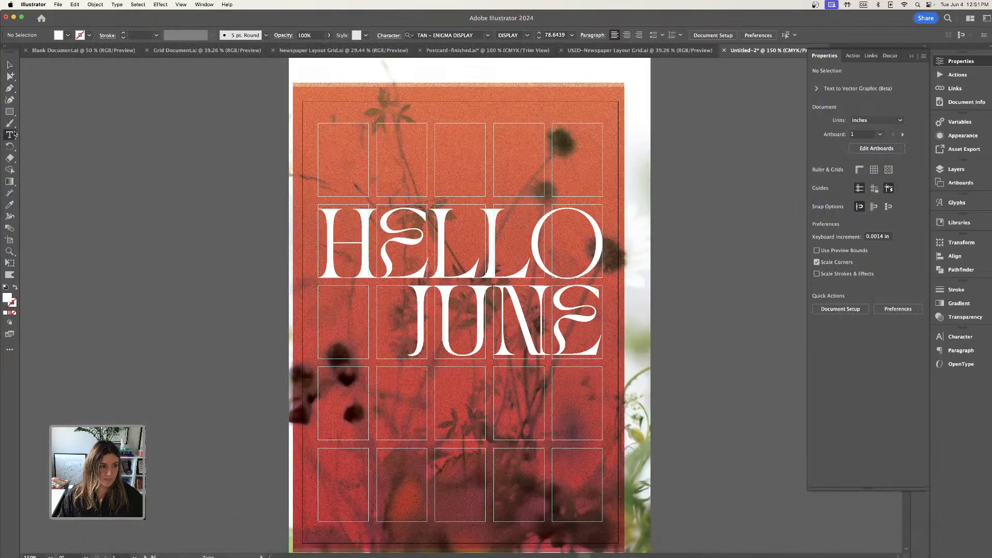
pyautogui.hscroll(-5, 35, 149)
pyautogui.moveTo(119, 154); pyautogui.dragTo(269, 213)
pyautogui.press('super+v')
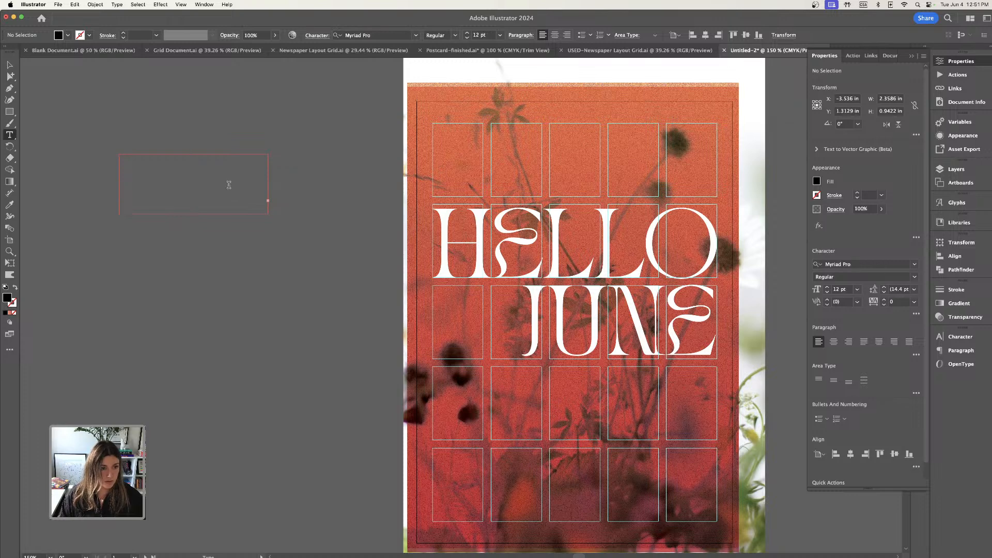
pyautogui.click(9, 65)
pyautogui.moveTo(125, 129); pyautogui.dragTo(307, 266)
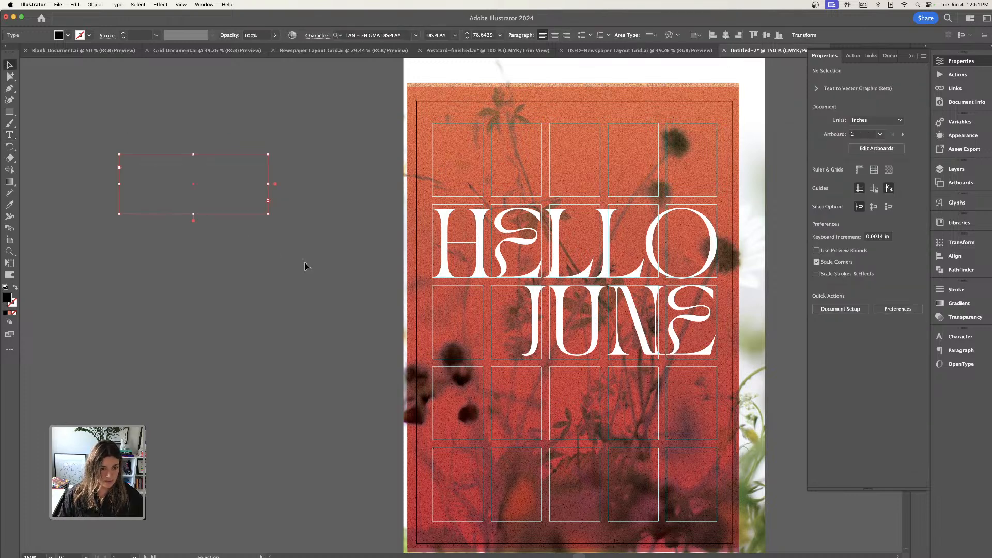
pyautogui.press('Delete')
# Create an area text frame about 3.15 by 2.57 in beside the artboard and set its type to 48 pt Elza Text Light.
pyautogui.press('t')
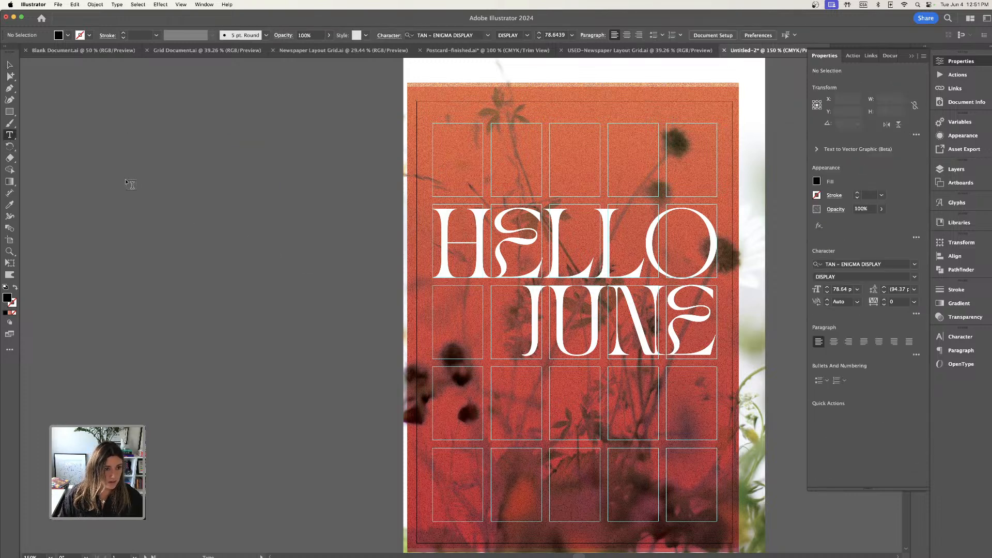
pyautogui.moveTo(126, 179); pyautogui.dragTo(324, 341)
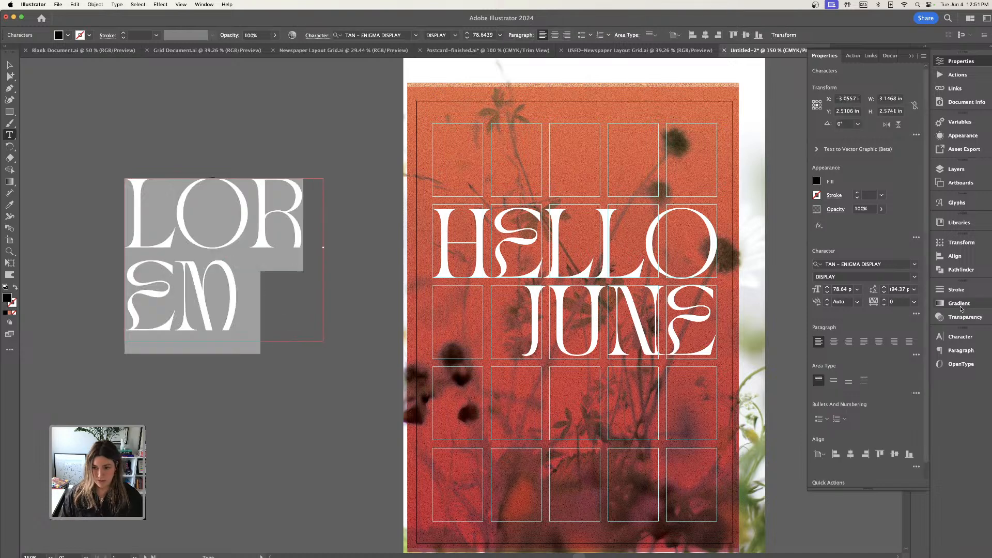
pyautogui.click(827, 292)
pyautogui.click(828, 293)
pyautogui.click(828, 293)
pyautogui.click(828, 293)
pyautogui.click(828, 293)
pyautogui.click(828, 293)
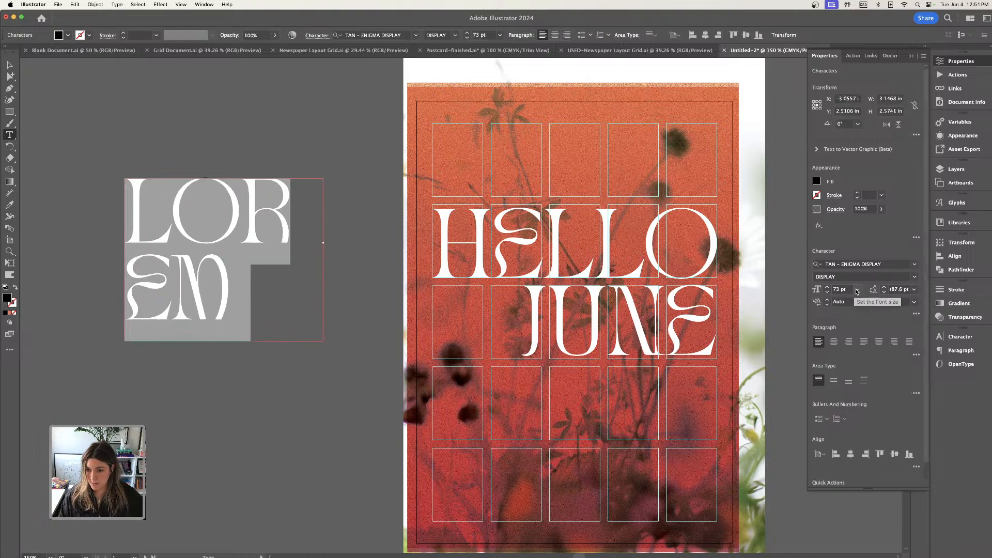
pyautogui.click(857, 290)
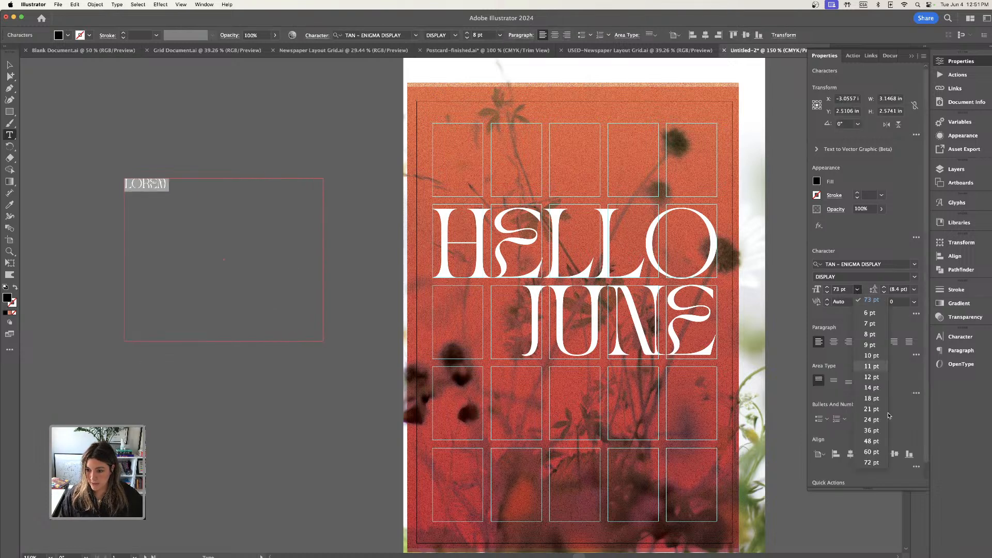
pyautogui.click(871, 442)
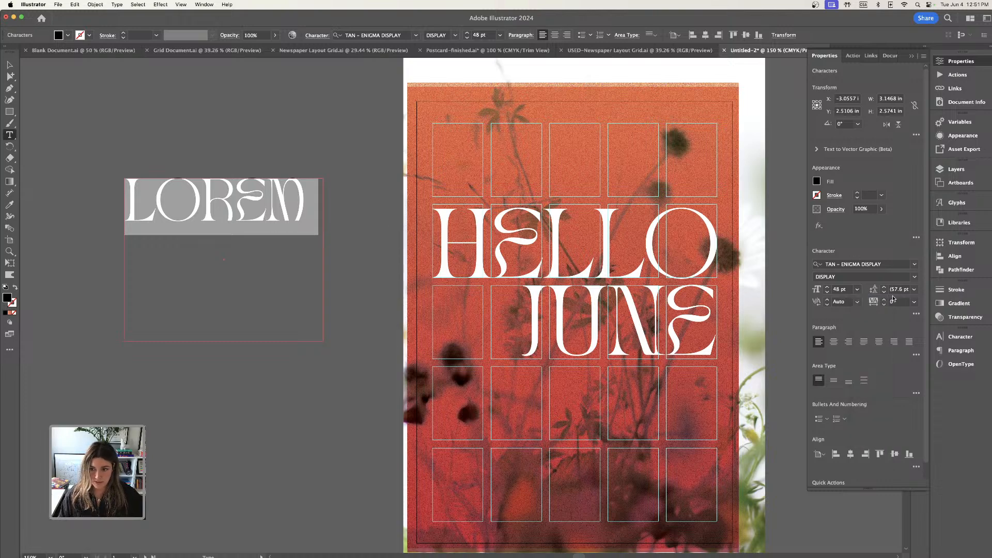
pyautogui.click(914, 264)
pyautogui.click(844, 342)
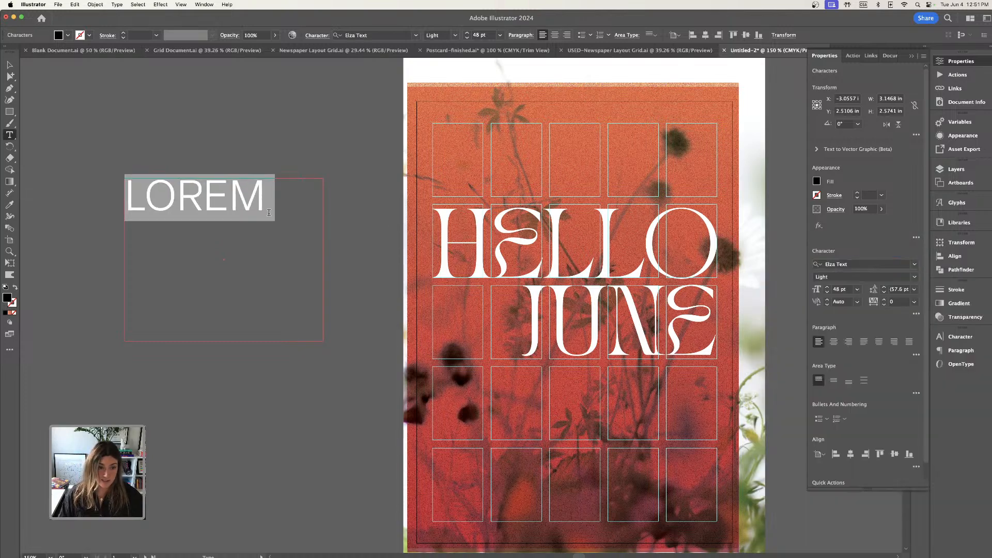
# Paste the copied quote over the placeholder text in the frame and set its font size to 12 pt.
pyautogui.press('super+v')
pyautogui.click(182, 200)
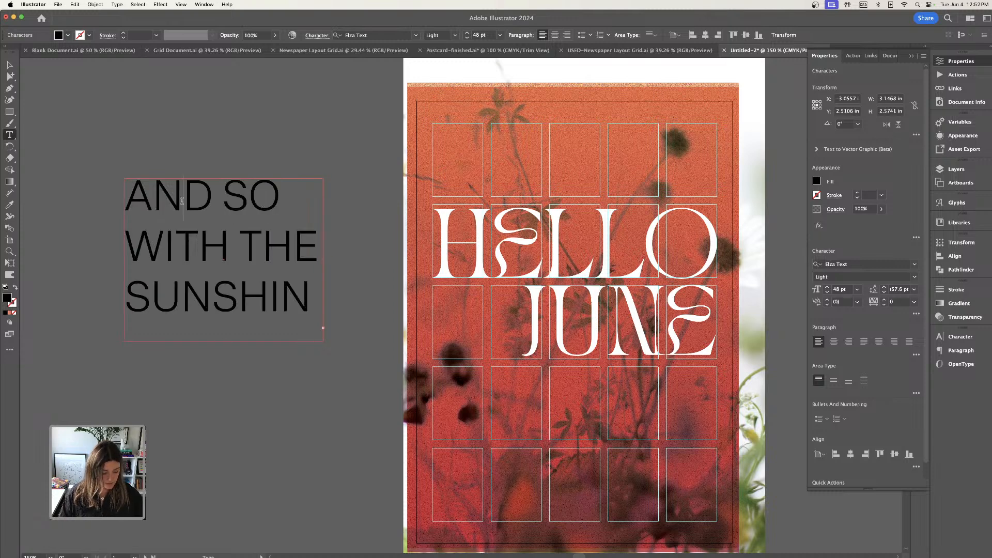
pyautogui.press('super+a')
pyautogui.click(827, 292)
pyautogui.click(827, 293)
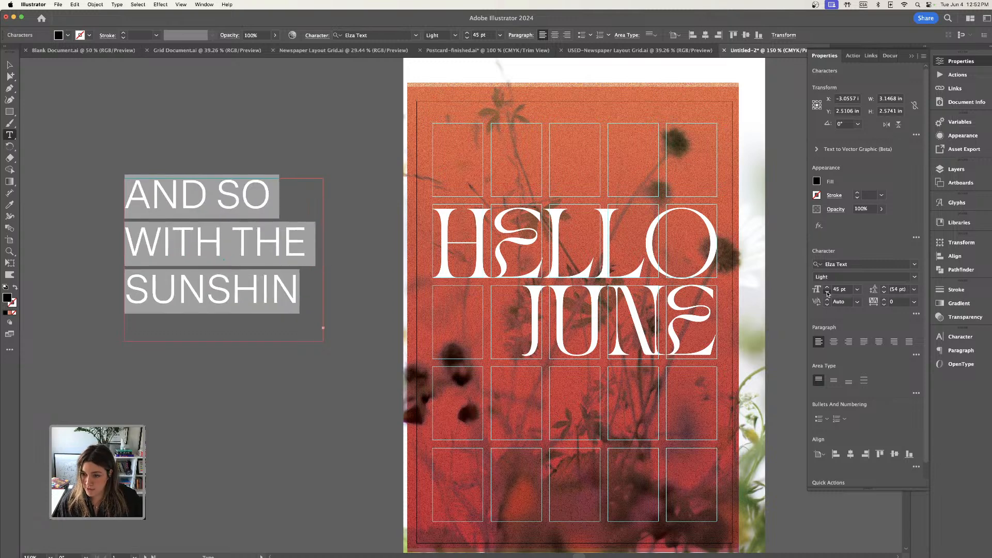
pyautogui.click(827, 292)
pyautogui.click(827, 293)
pyautogui.click(858, 289)
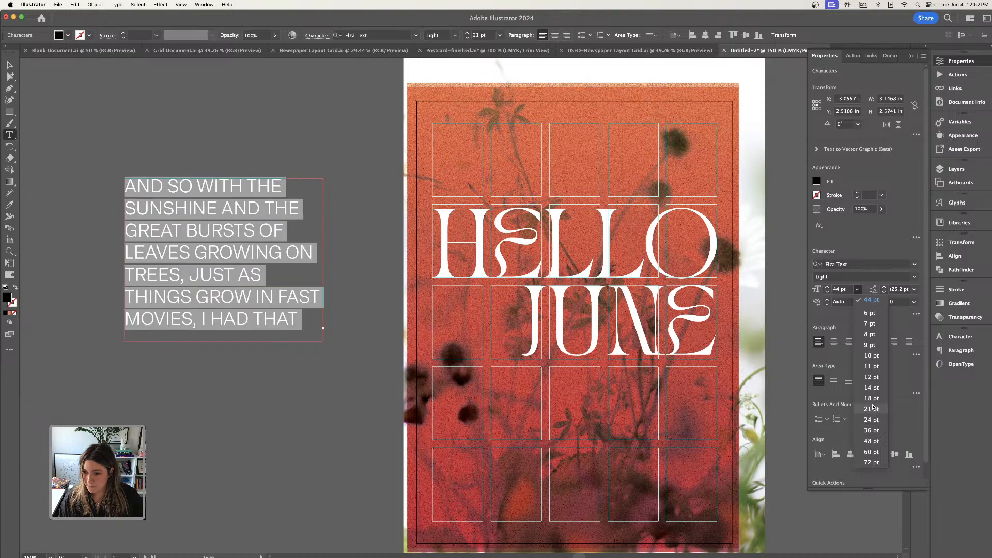
pyautogui.click(872, 377)
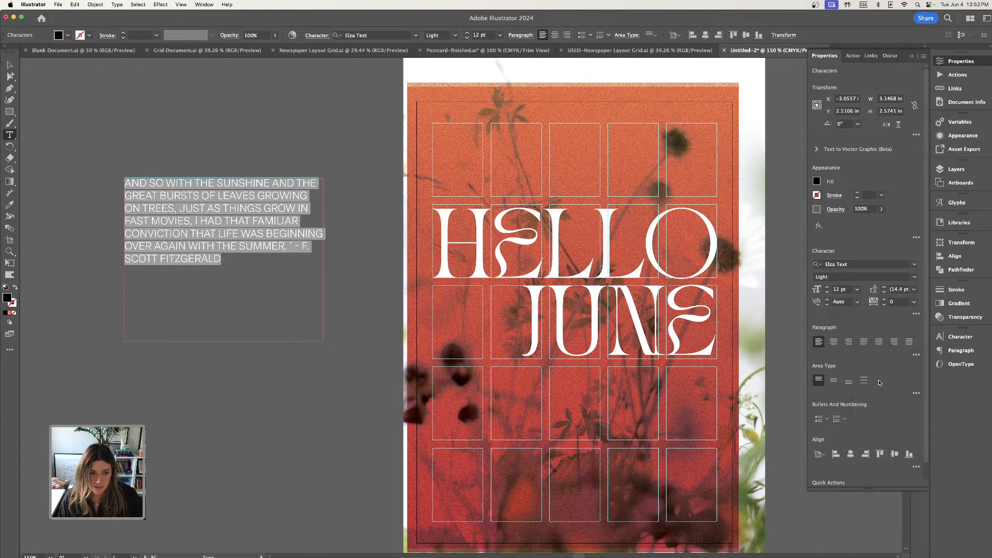
# Turn off All Caps for the quote and set its font style to Medium.
pyautogui.click(916, 314)
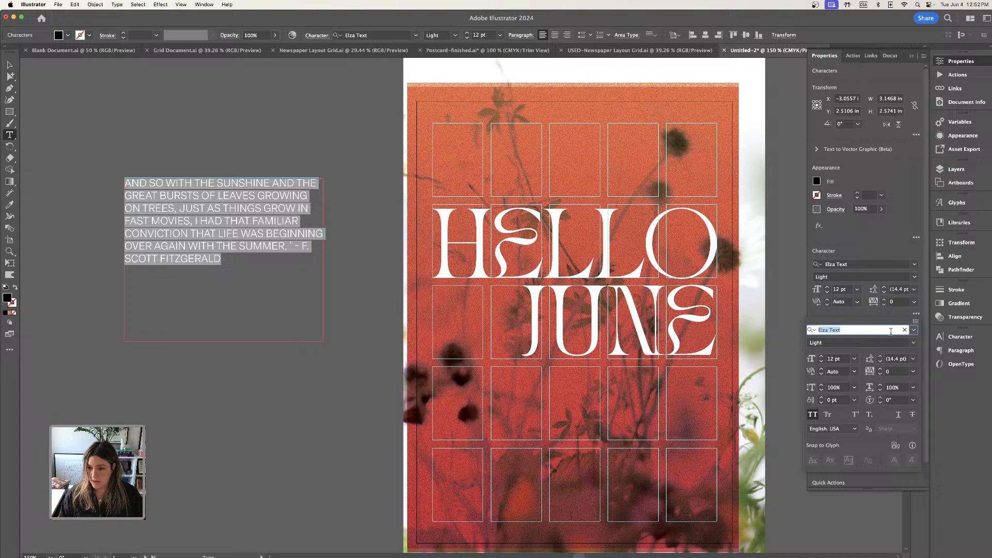
pyautogui.click(812, 415)
pyautogui.click(916, 345)
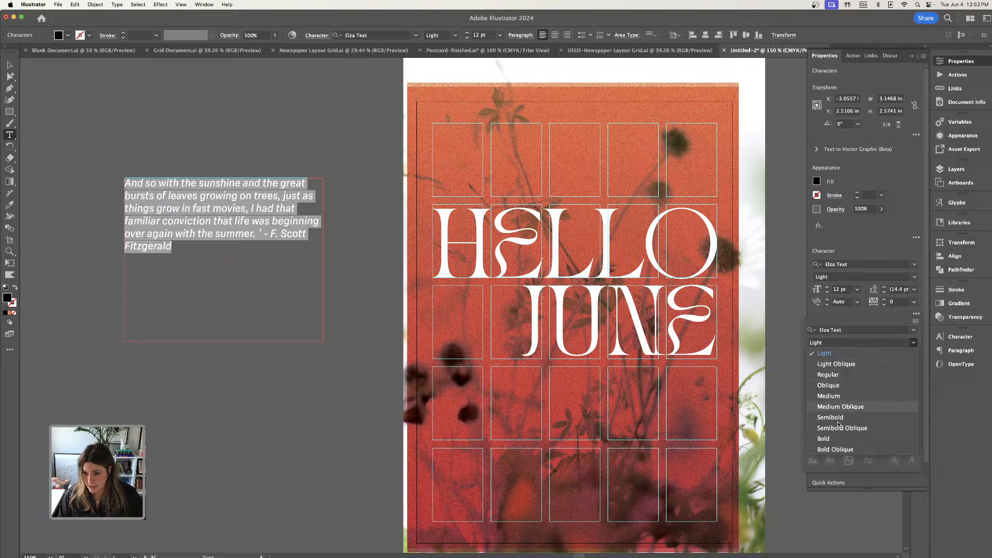
pyautogui.click(840, 397)
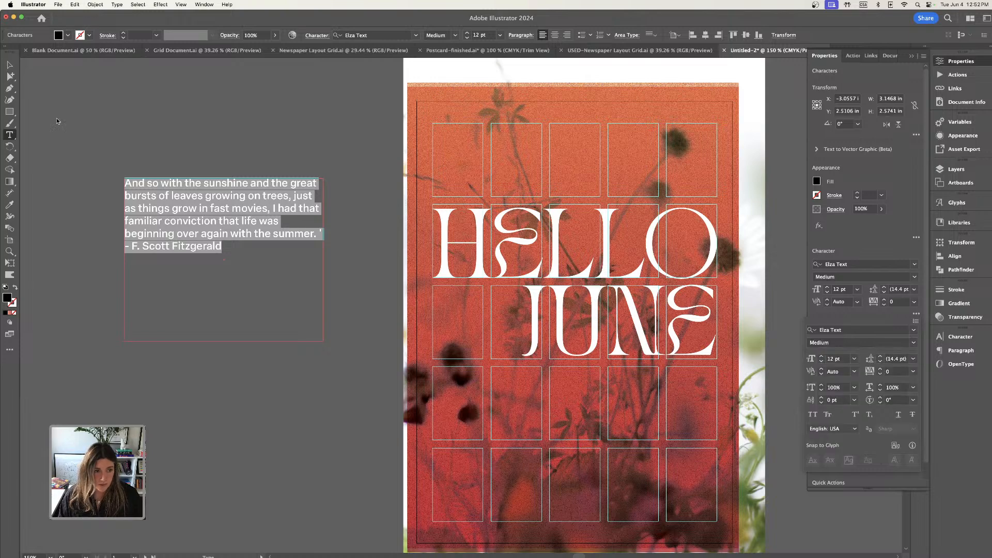
# Widen the quote's text frame to about 3.64 in, keeping its left edge in place.
pyautogui.click(9, 65)
pyautogui.click(9, 66)
pyautogui.click(160, 142)
pyautogui.click(239, 209)
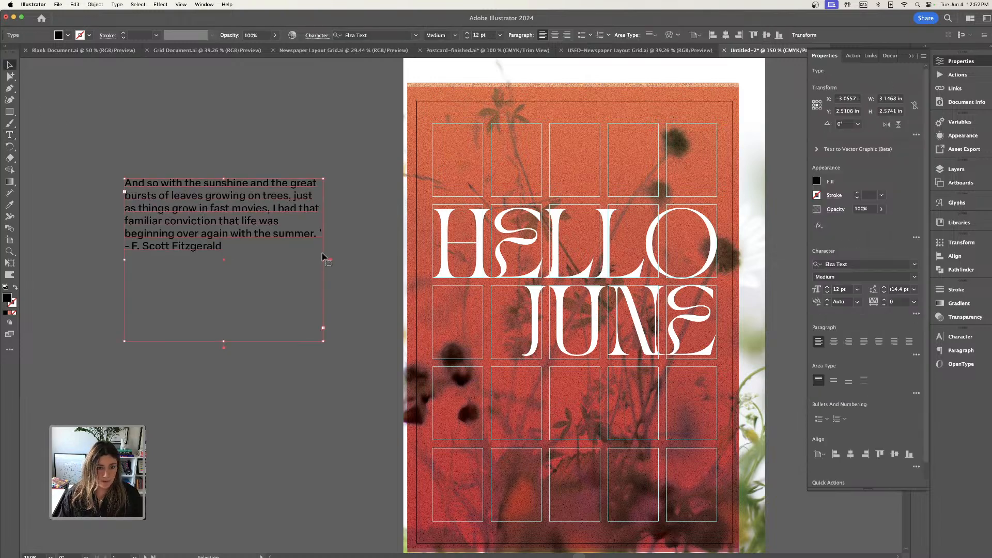
pyautogui.moveTo(325, 260); pyautogui.dragTo(355, 260)
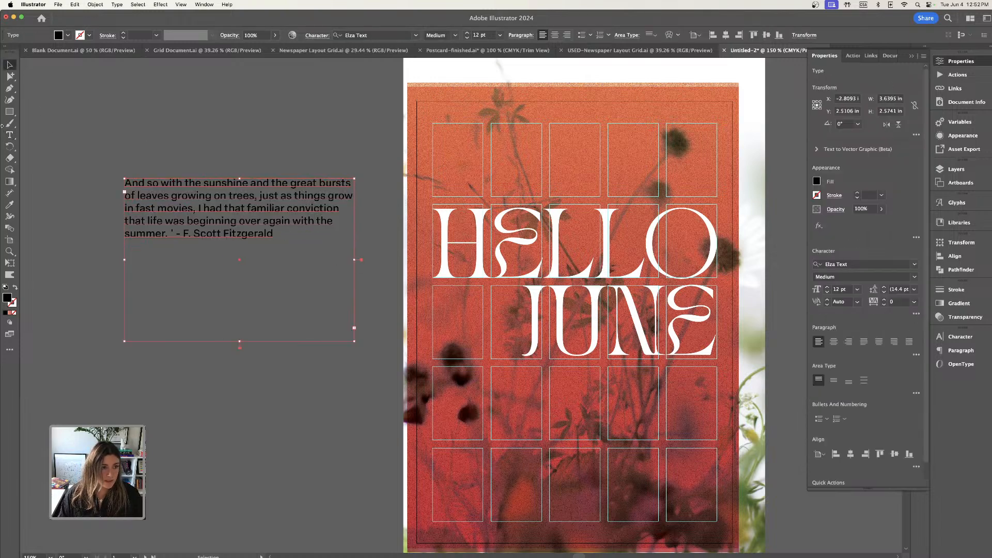
# Set the fill colour of the whole quote to white, ffffff.
pyautogui.click(10, 135)
pyautogui.click(191, 211)
pyautogui.press('super+a')
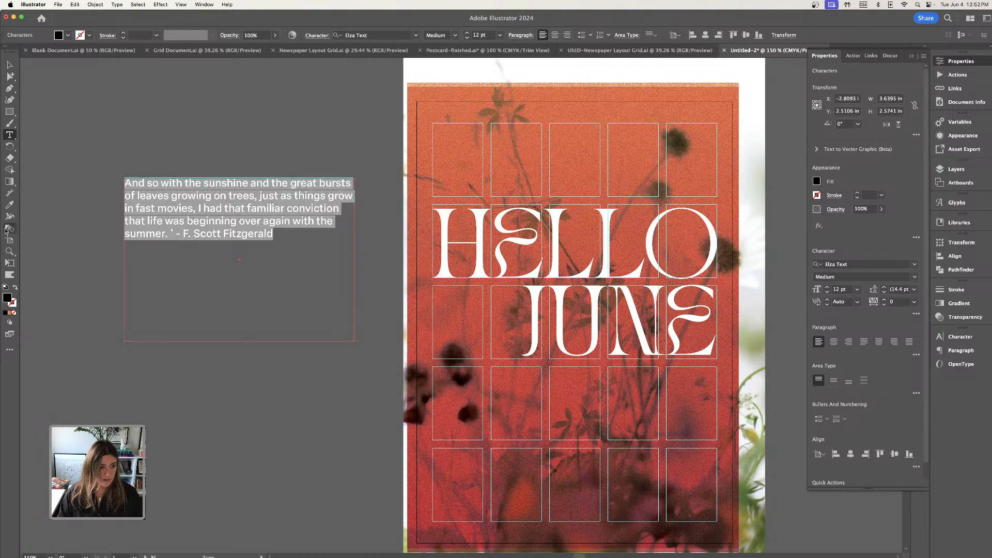
pyautogui.doubleClick(8, 297)
pyautogui.moveTo(451, 397); pyautogui.dragTo(420, 385)
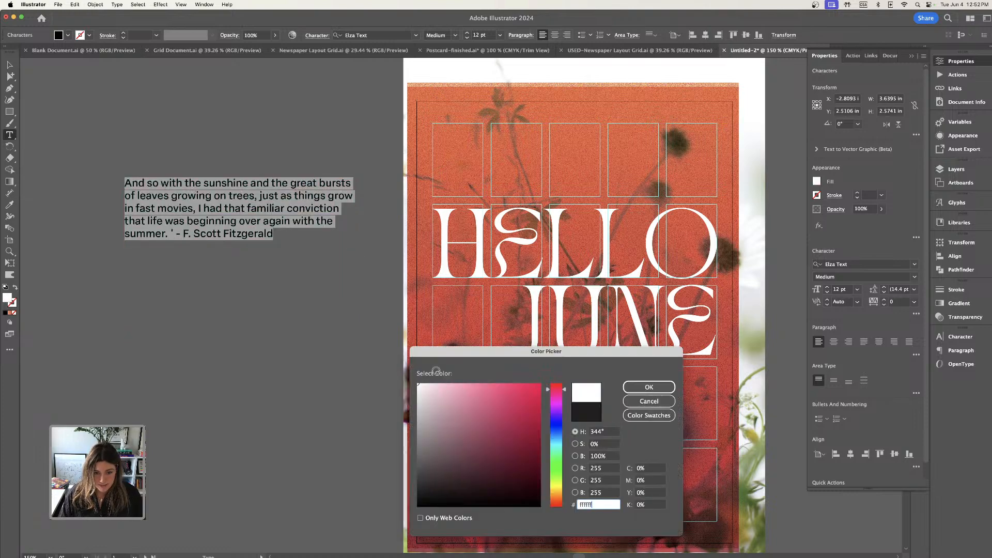
pyautogui.click(649, 387)
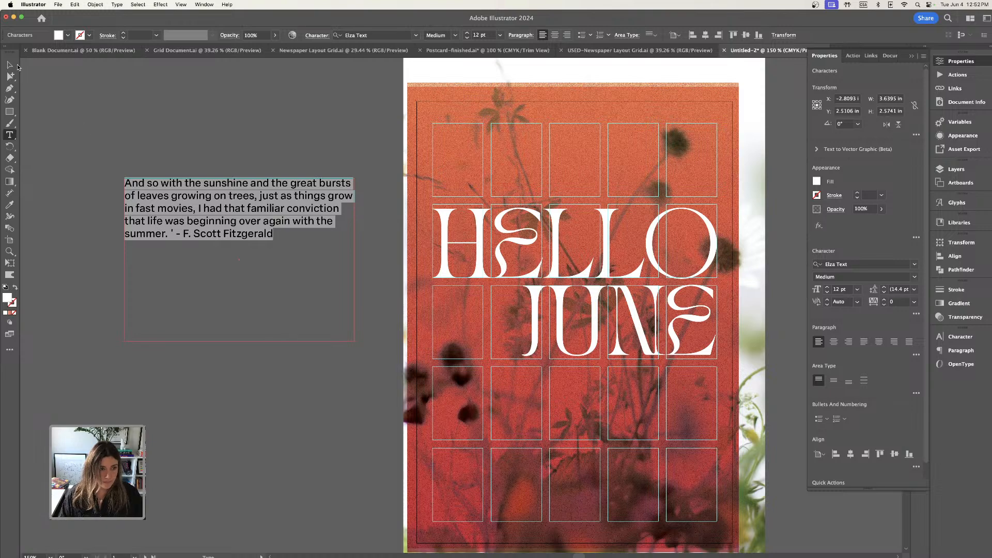
# Shorten the quote's text frame to about 1.04 in high so it fits the five lines of text.
pyautogui.click(10, 66)
pyautogui.moveTo(246, 346); pyautogui.dragTo(247, 296)
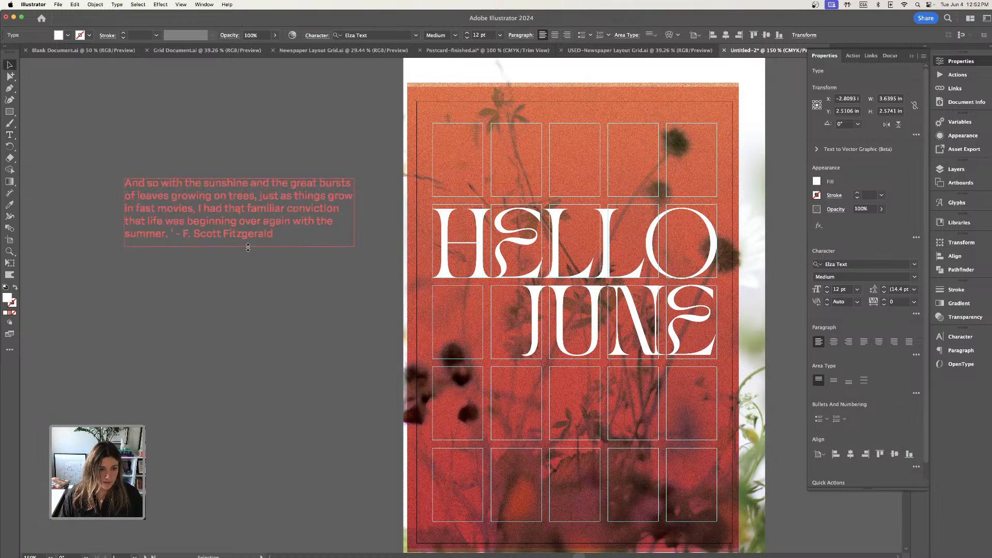
pyautogui.moveTo(248, 248); pyautogui.dragTo(248, 246)
# Move the quote onto the poster below JUNE, starting at the grid's second column, and narrow its frame to about 3.57 in.
pyautogui.scroll(-2, 245, 163)
pyautogui.click(226, 124)
pyautogui.moveTo(245, 172); pyautogui.dragTo(608, 358)
pyautogui.press('super+equal')
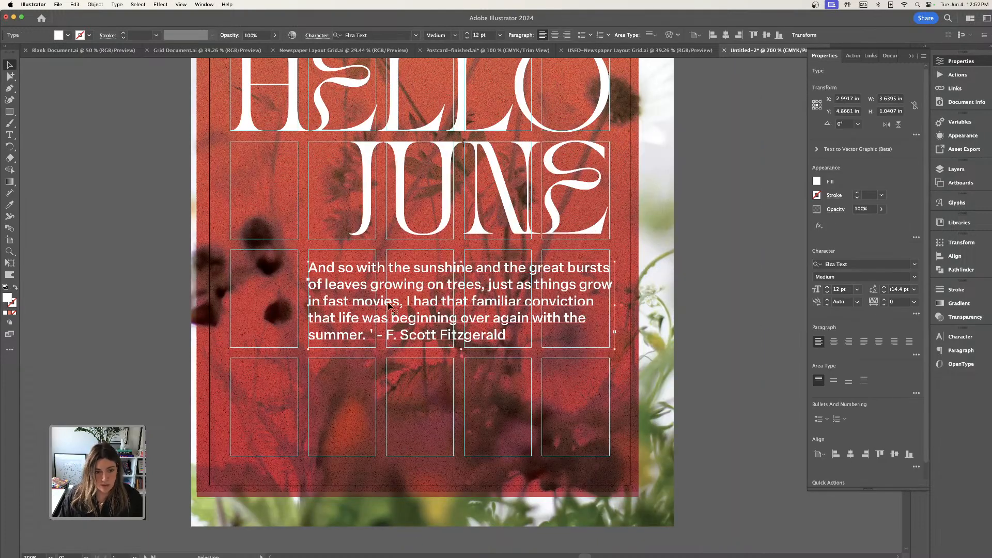
pyautogui.moveTo(329, 289); pyautogui.dragTo(331, 288)
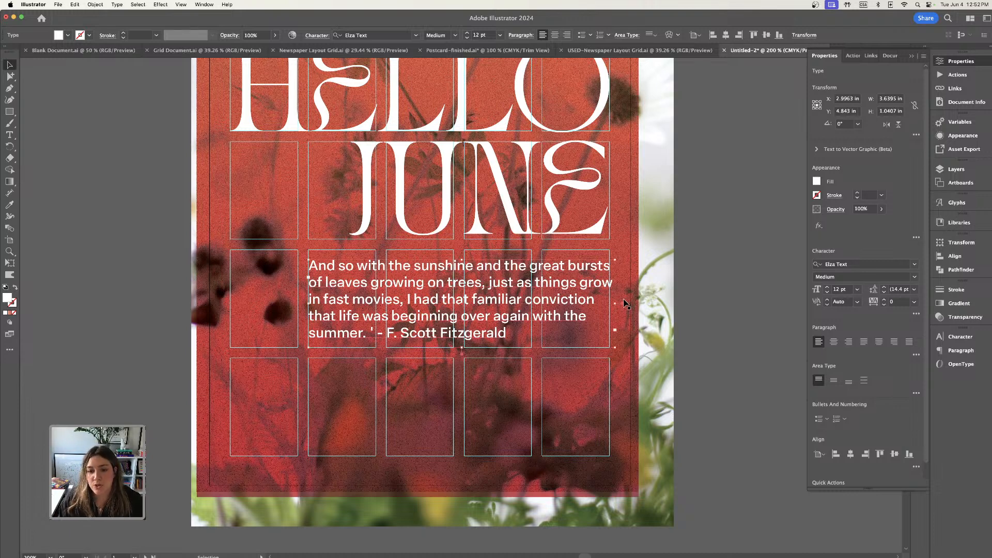
pyautogui.moveTo(615, 304); pyautogui.dragTo(610, 303)
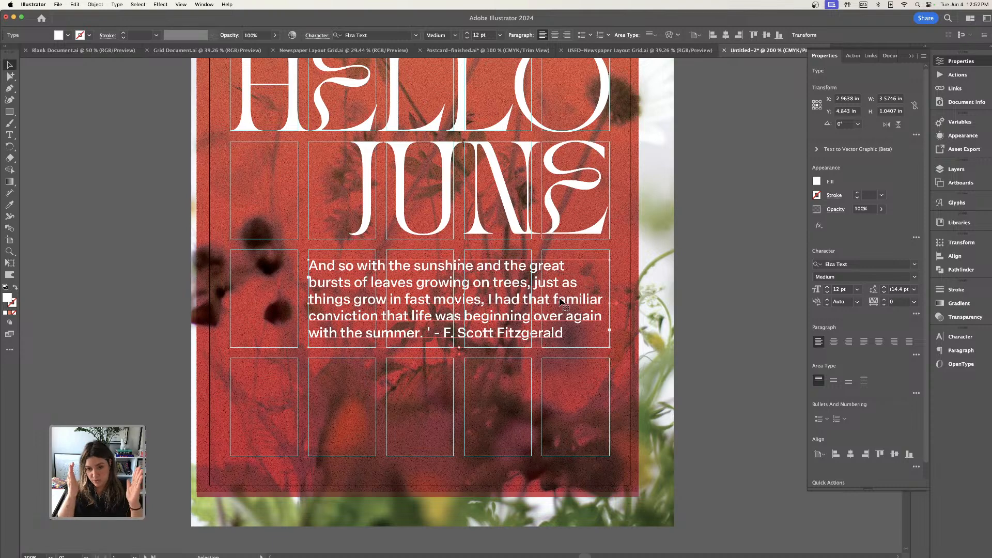
# Try the quote frame across only the last three columns, about 2.65 in wide, extended about 2.33 in down to the grid's bottom edge.
pyautogui.moveTo(308, 302); pyautogui.dragTo(388, 301)
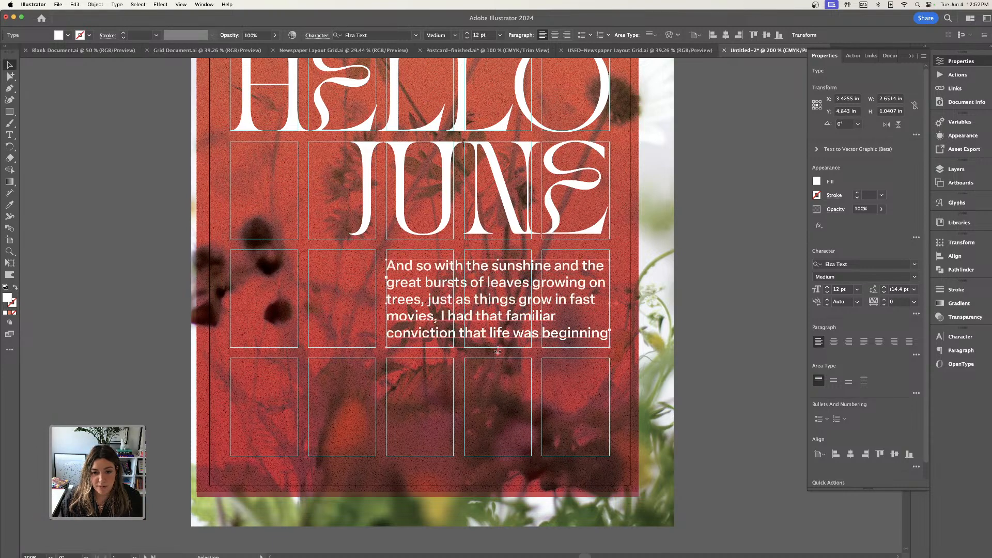
pyautogui.moveTo(498, 350); pyautogui.dragTo(501, 457)
pyautogui.click(572, 325)
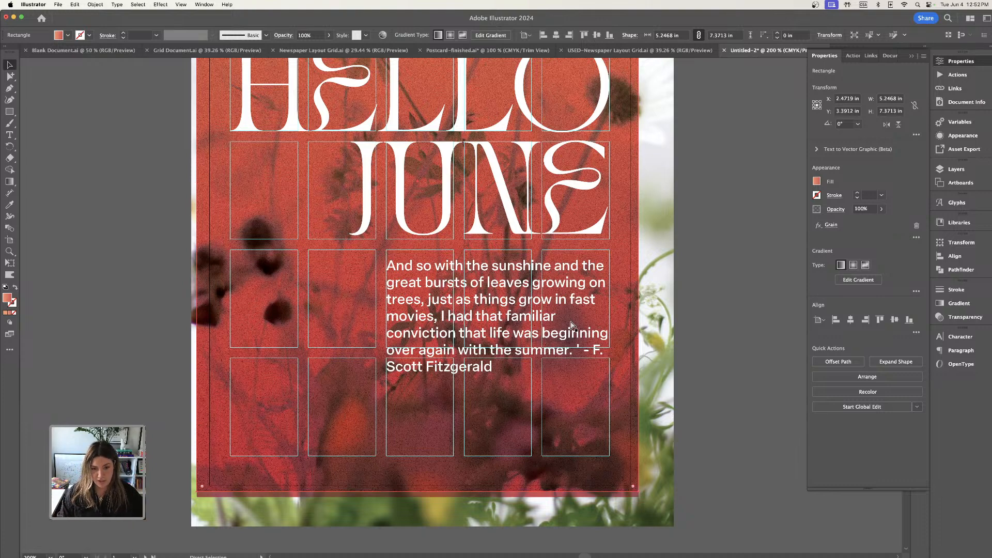
pyautogui.press('super+minus')
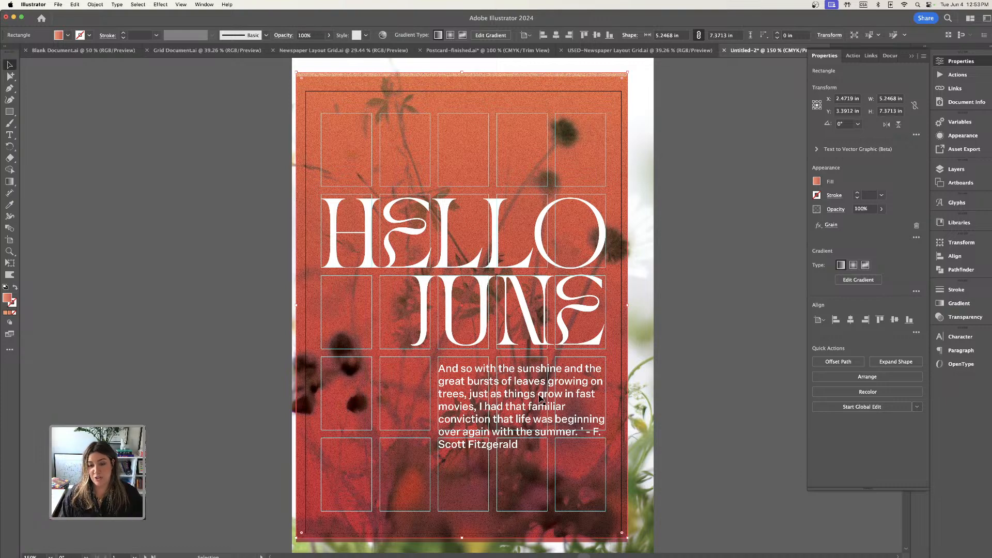
# Move the quote frame back to the second column and widen it across four columns to about 3.57 in.
pyautogui.moveTo(539, 394); pyautogui.dragTo(545, 397)
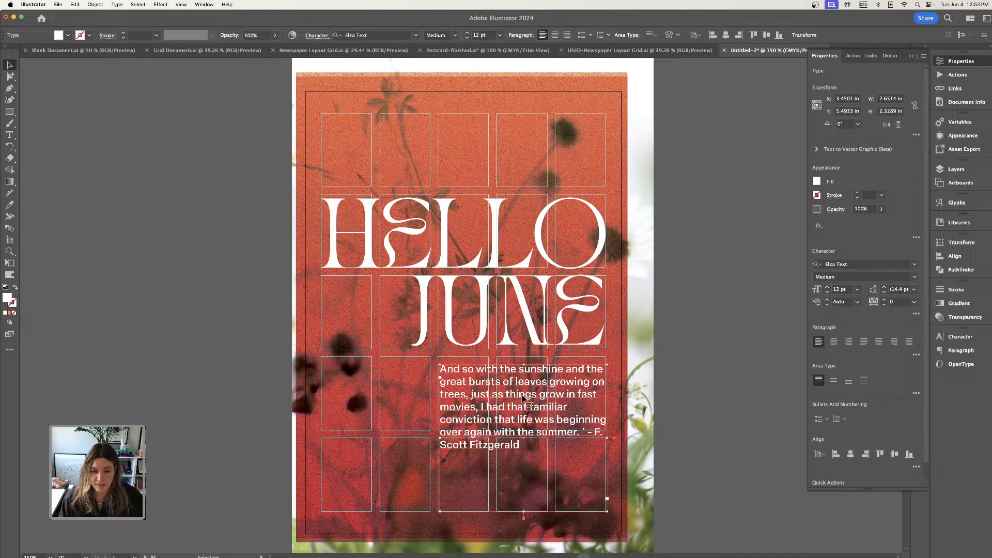
pyautogui.moveTo(545, 396); pyautogui.dragTo(471, 388)
pyautogui.moveTo(548, 437); pyautogui.dragTo(605, 426)
# Set the quote's font size to 8 pt and put the author attribution on its own line.
pyautogui.click(827, 292)
pyautogui.click(827, 292)
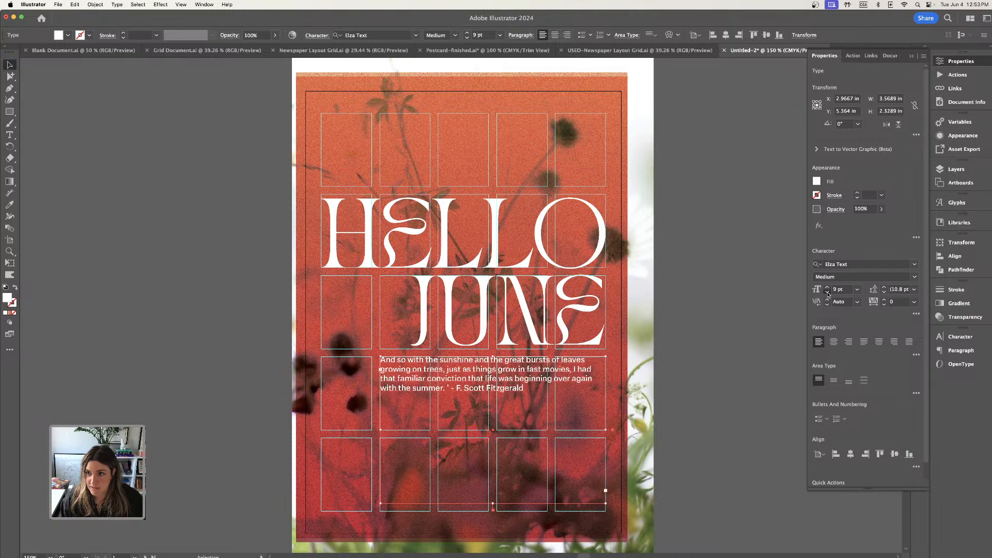
pyautogui.click(827, 293)
pyautogui.click(827, 292)
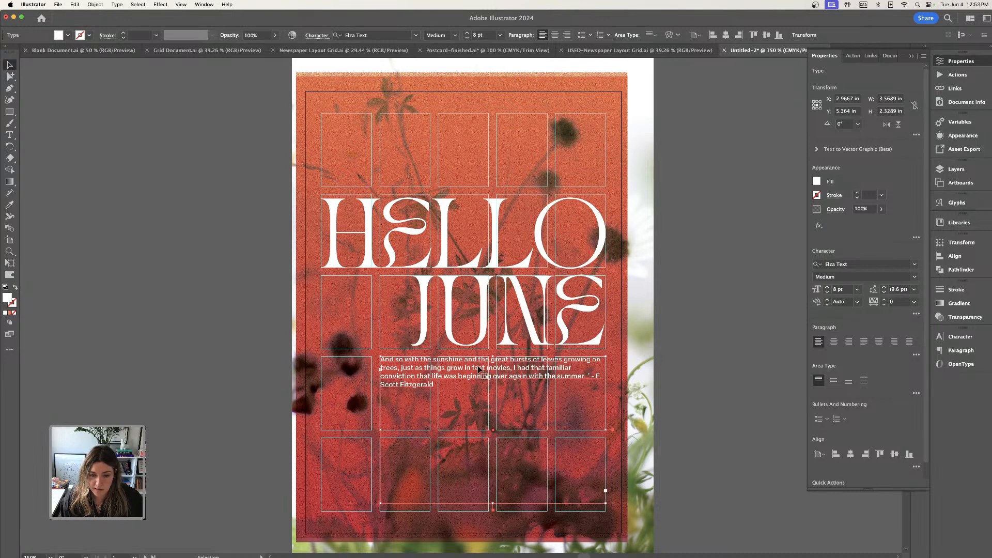
pyautogui.click(9, 134)
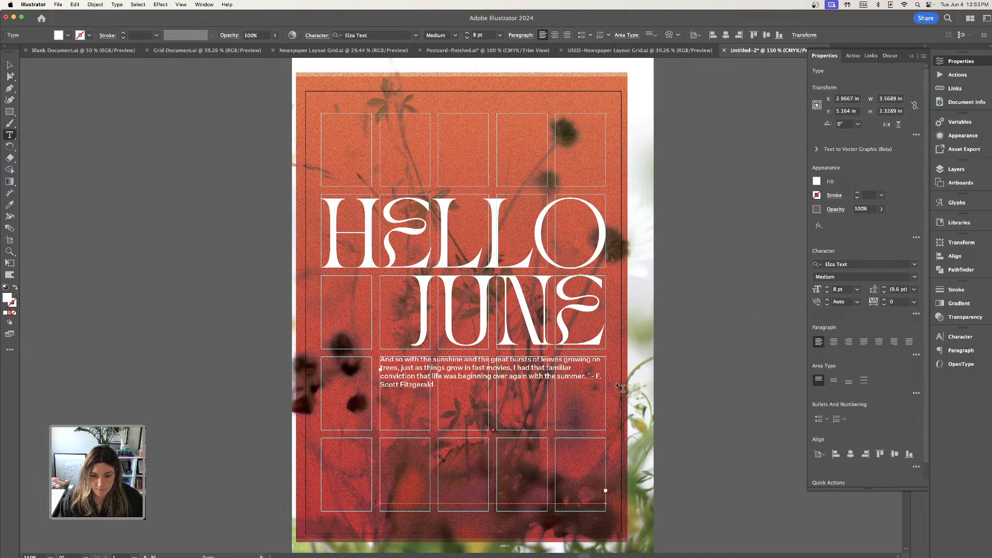
pyautogui.click(591, 376)
pyautogui.press('Return')
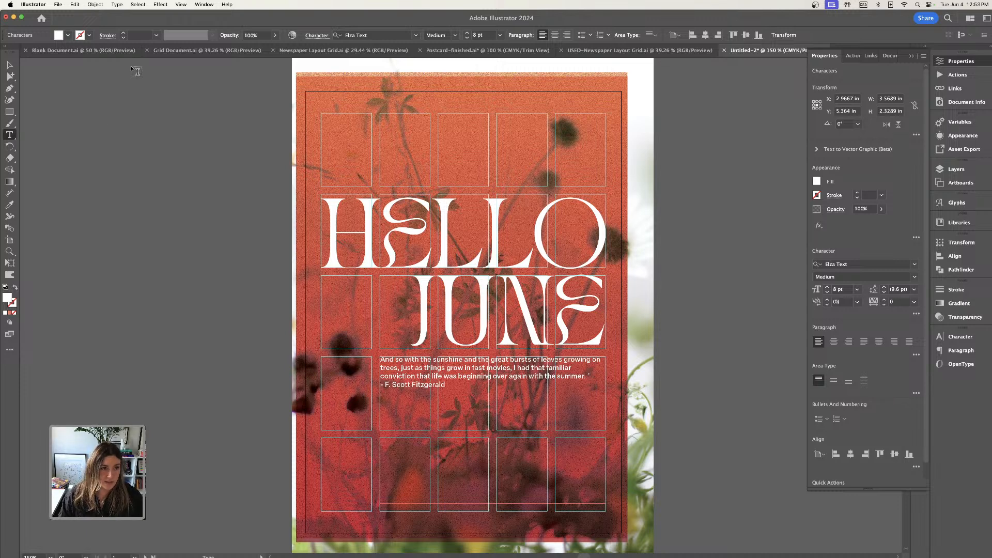
# Turn on Trim View and shorten the quote's text frame to about 0.54 in high.
pyautogui.click(179, 5)
pyautogui.click(194, 60)
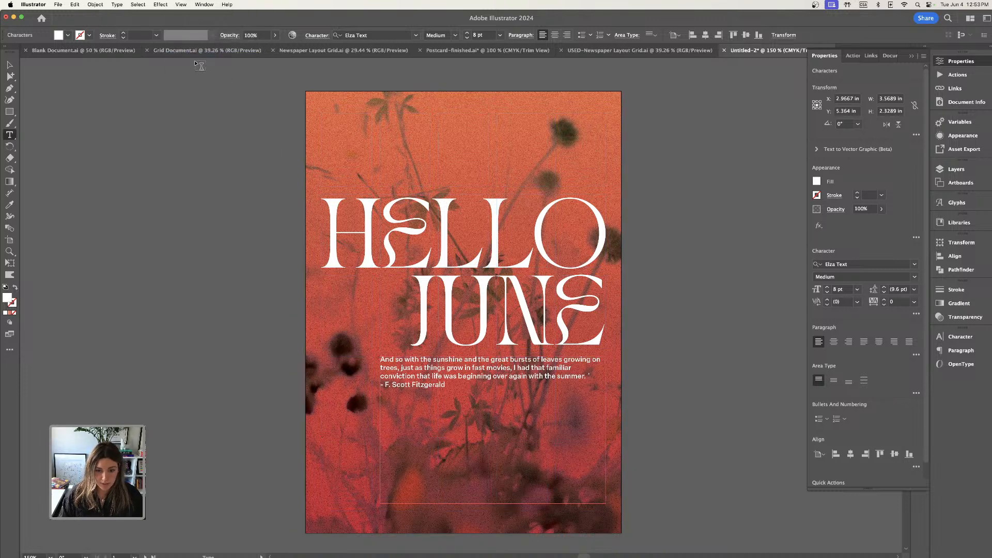
pyautogui.click(9, 65)
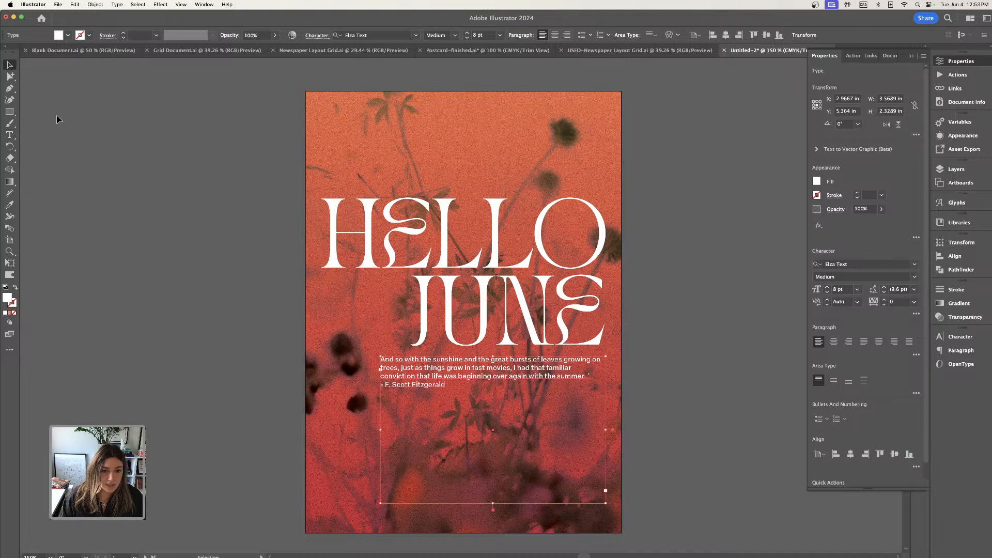
pyautogui.click(58, 118)
pyautogui.click(438, 365)
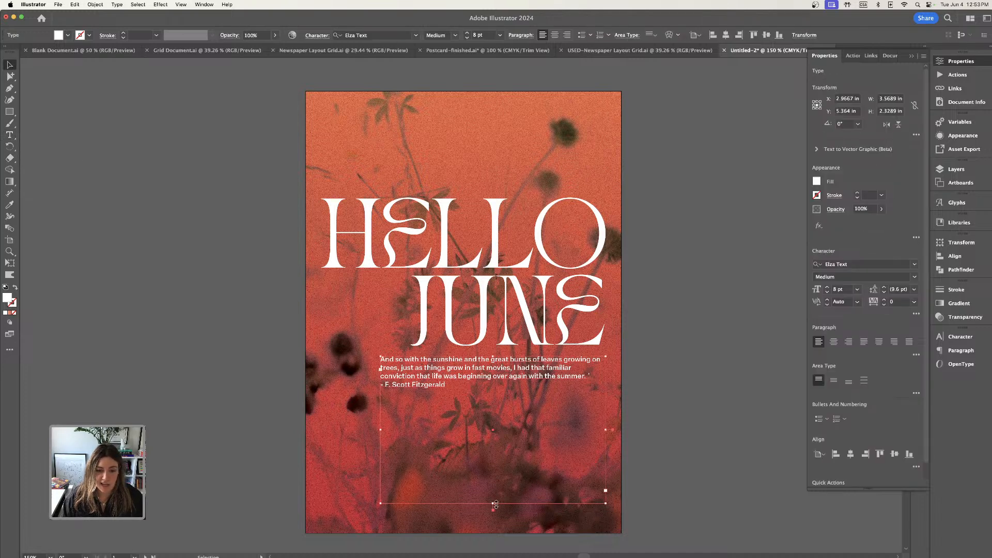
pyautogui.moveTo(495, 504); pyautogui.dragTo(492, 390)
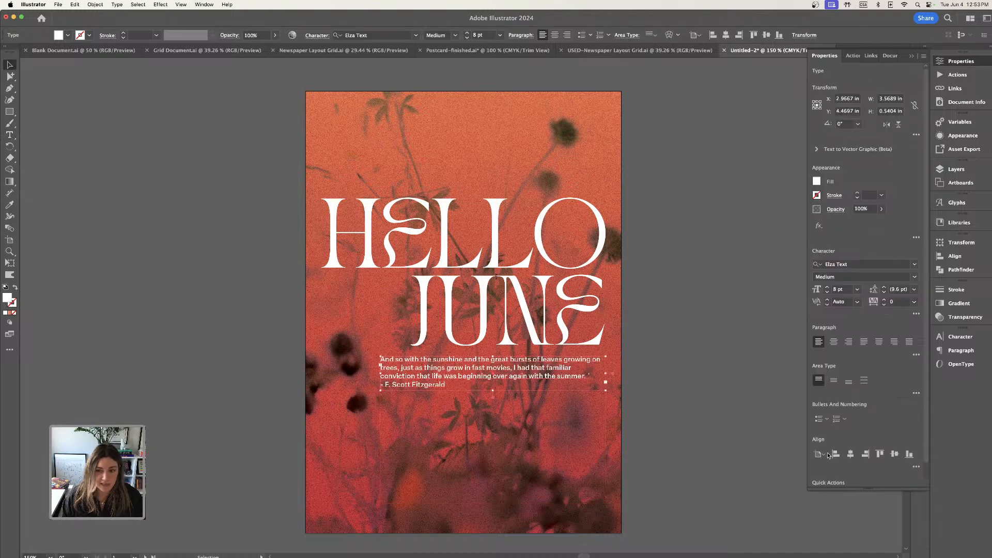
# Turn off Trim View and move the quote down to the middle of the fourth grid row.
pyautogui.click(181, 4)
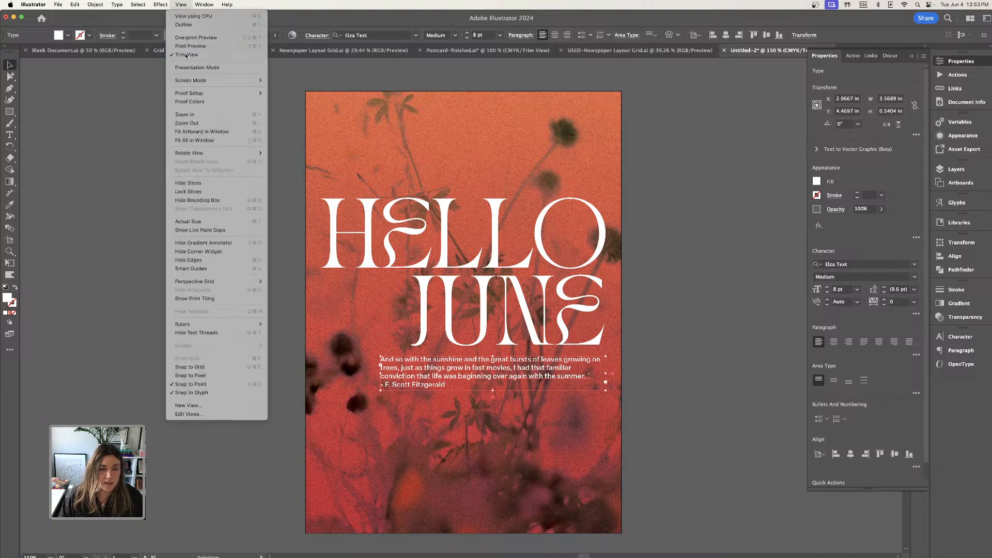
pyautogui.click(197, 51)
pyautogui.scroll(-3, 662, 247)
pyautogui.moveTo(507, 321); pyautogui.dragTo(503, 335)
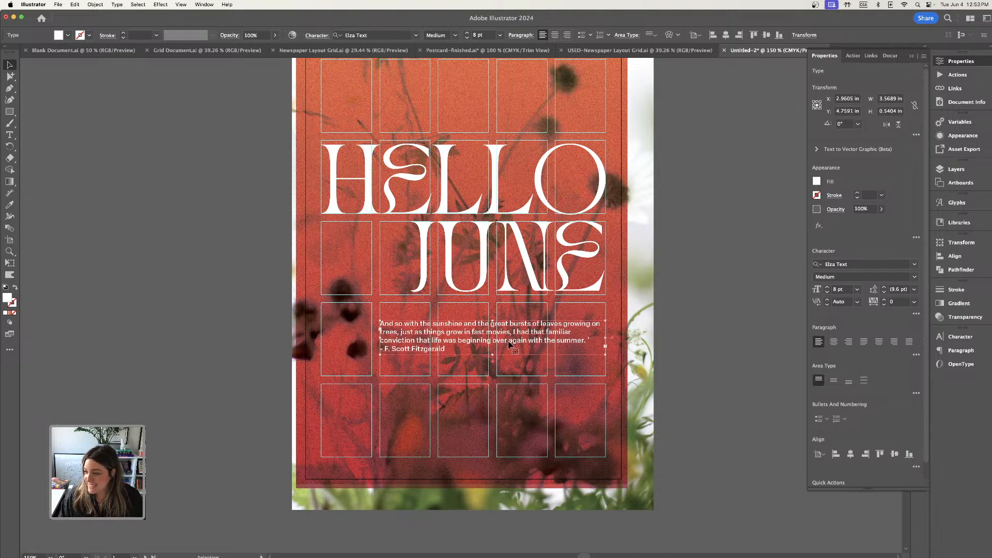
pyautogui.click(731, 296)
# Add an area text frame about 1.73 in wide reading "Summer vibes" in the grid's top row, starting at the third column.
pyautogui.press('t')
pyautogui.scroll(3, 441, 168)
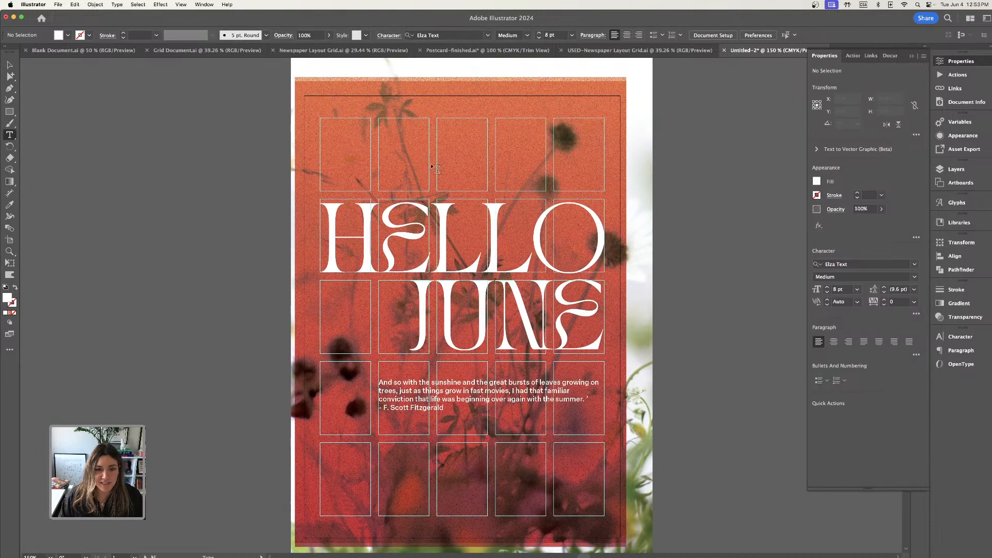
pyautogui.click(547, 172)
pyautogui.write('s')
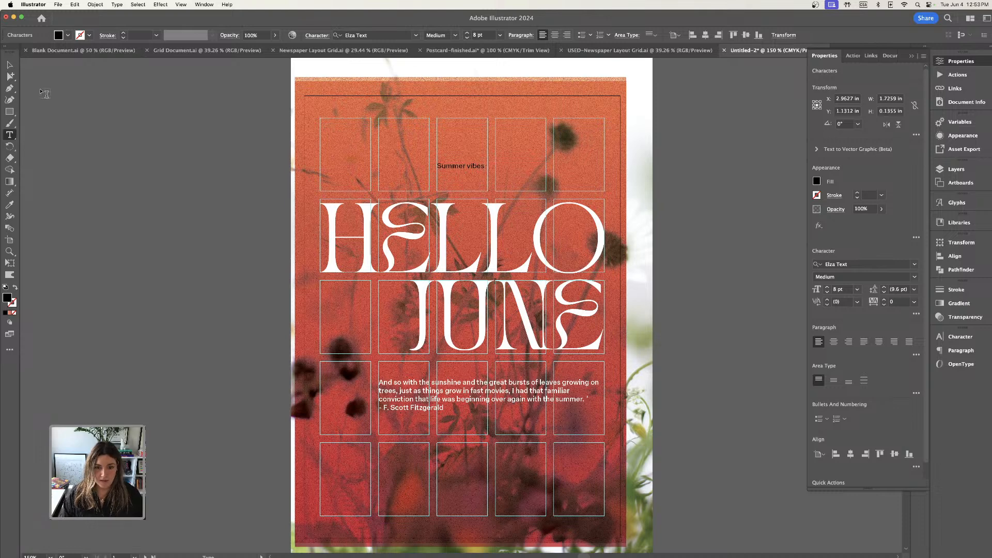
# Duplicate the "Summer vibes" text just above the original and change the copy's text to 2024.
pyautogui.click(9, 64)
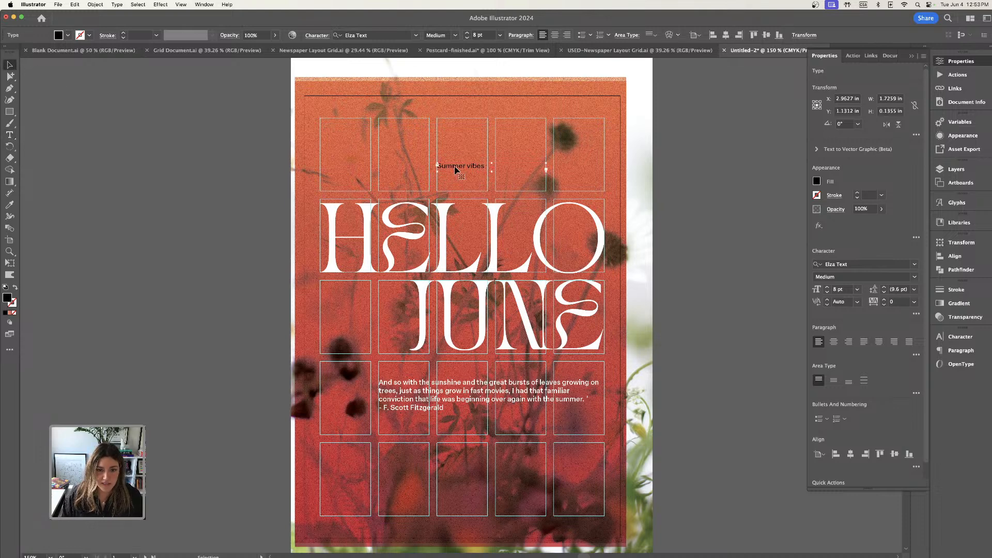
pyautogui.moveTo(456, 170); pyautogui.dragTo(439, 149)
pyautogui.click(10, 135)
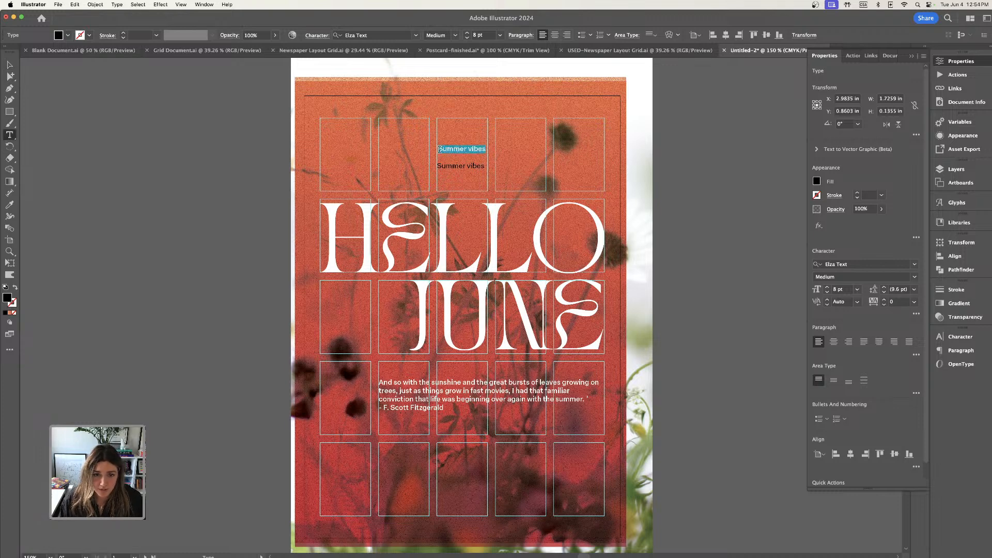
pyautogui.write('2024')
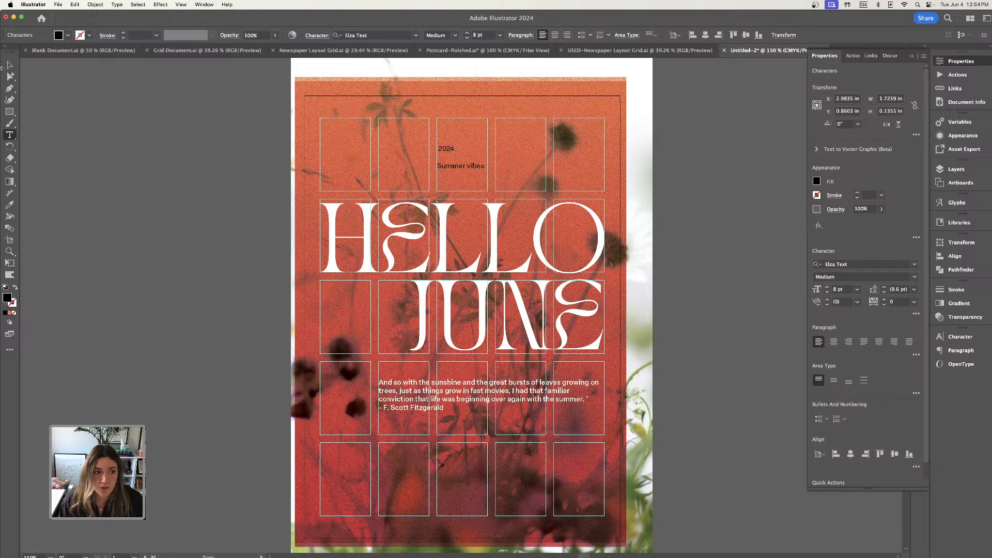
pyautogui.press('Escape')
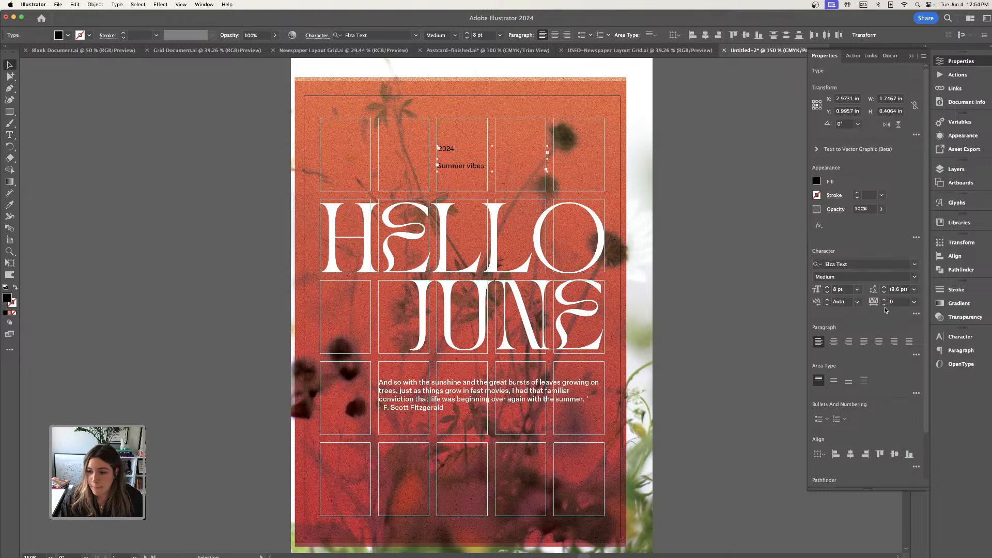
# Apply All Caps to both the 2024 and "Summer vibes" texts.
pyautogui.click(914, 278)
pyautogui.click(915, 280)
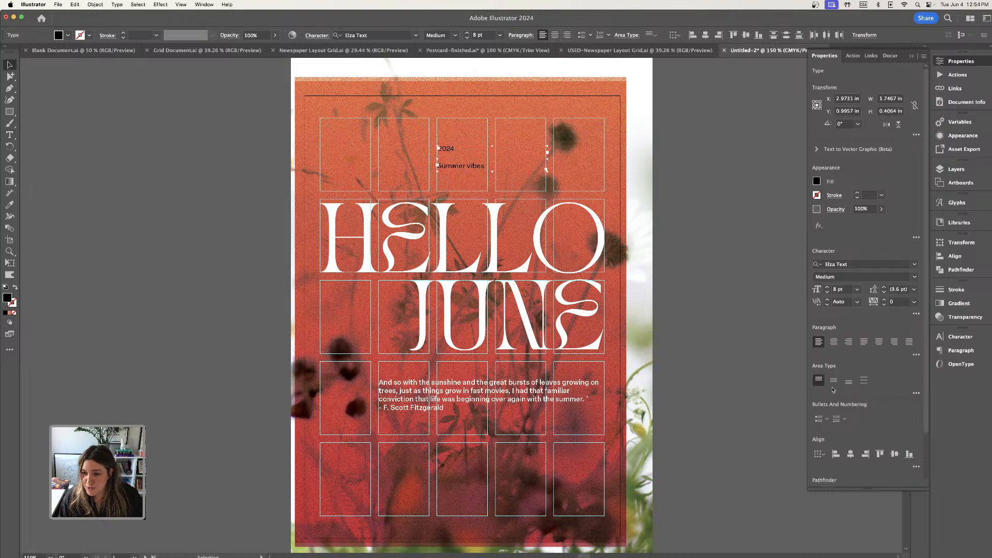
pyautogui.click(916, 314)
pyautogui.click(812, 415)
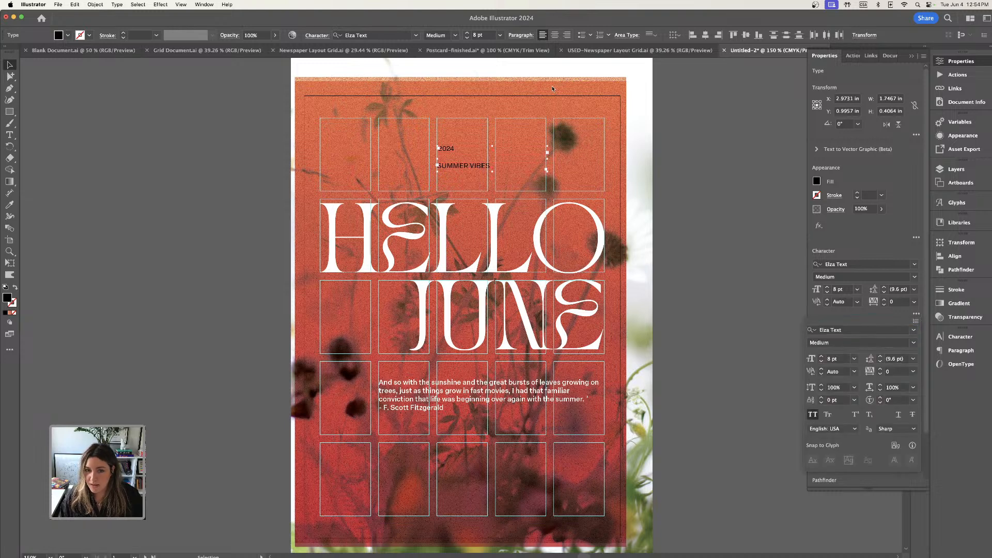
# Set the fill colour of the 2024 and SUMMER VIBES texts to white.
pyautogui.click(7, 297)
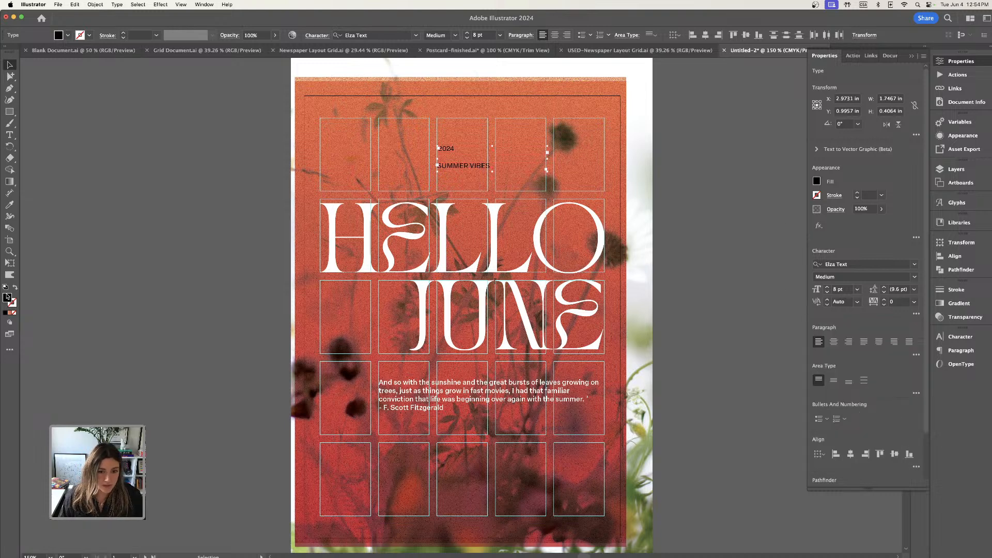
pyautogui.doubleClick(6, 298)
pyautogui.moveTo(439, 392); pyautogui.dragTo(403, 366)
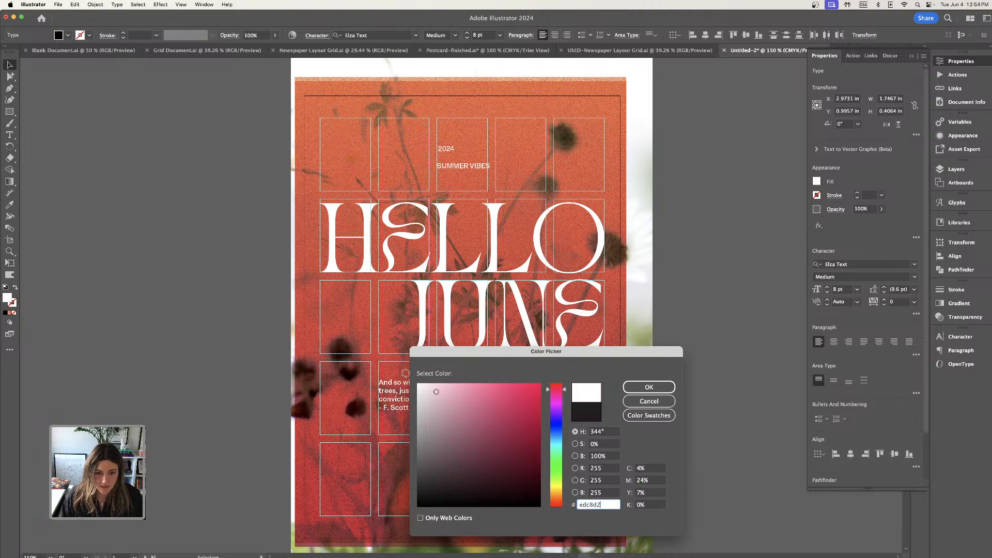
pyautogui.click(649, 388)
pyautogui.click(749, 215)
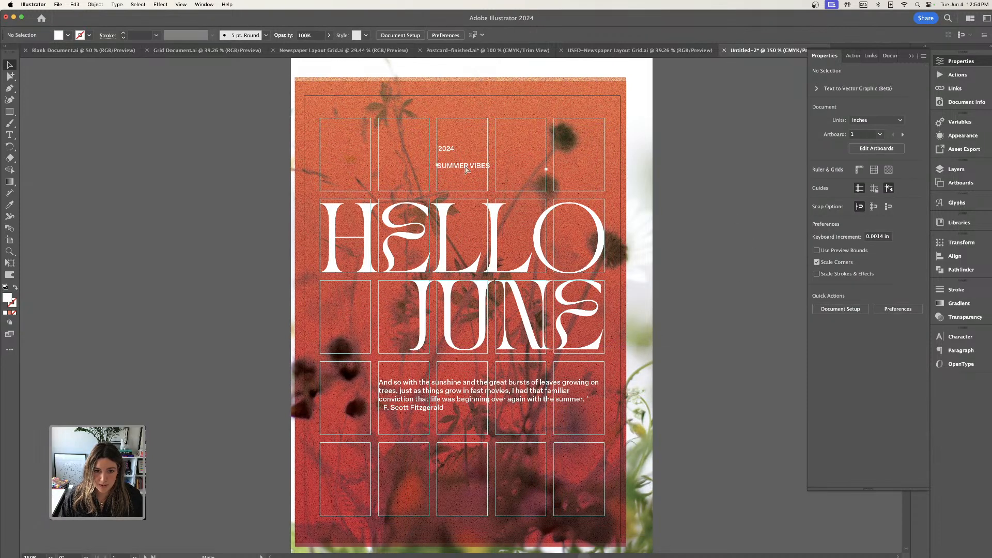
# Move SUMMER VIBES to the bottom of the top row's second cell and right-align the 2024 text.
pyautogui.moveTo(466, 169); pyautogui.dragTo(403, 186)
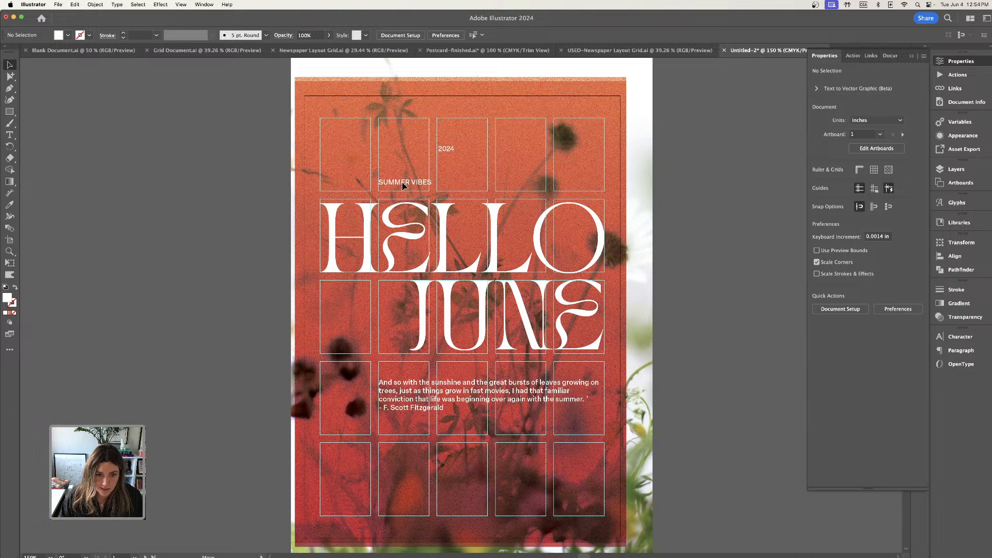
pyautogui.click(445, 148)
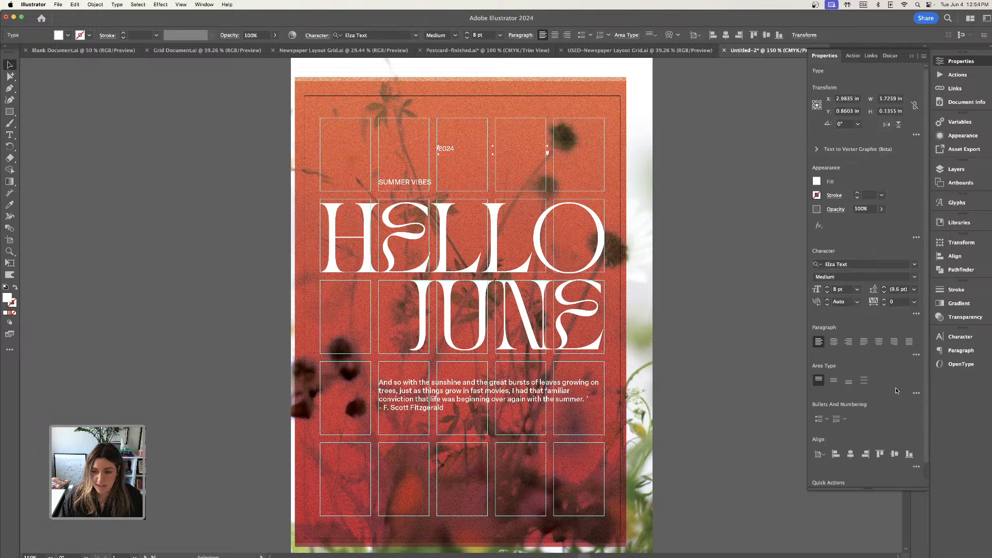
pyautogui.click(849, 342)
pyautogui.click(649, 165)
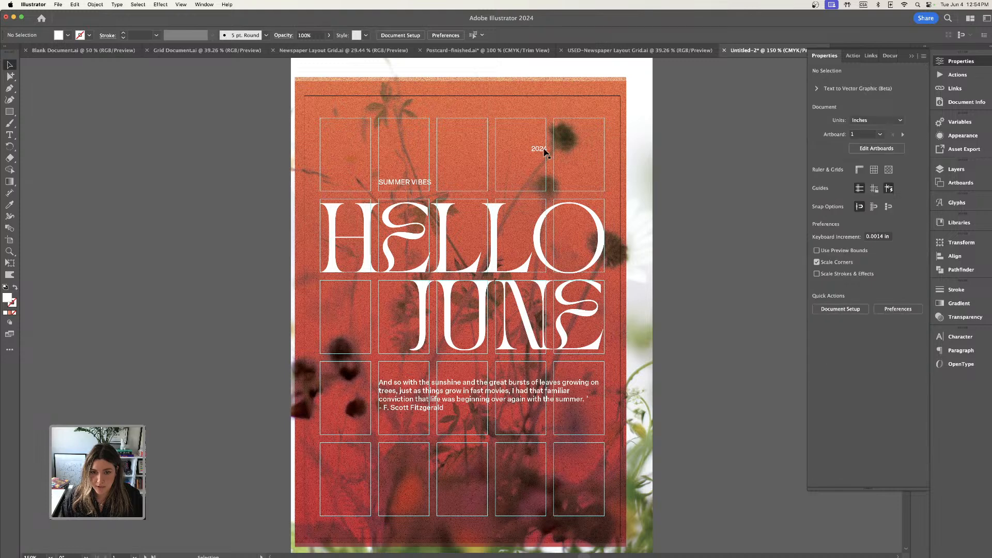
# Move the 2024 text to the bottom of the top row's last cell and top-align it with SUMMER VIBES.
pyautogui.moveTo(543, 150); pyautogui.dragTo(601, 184)
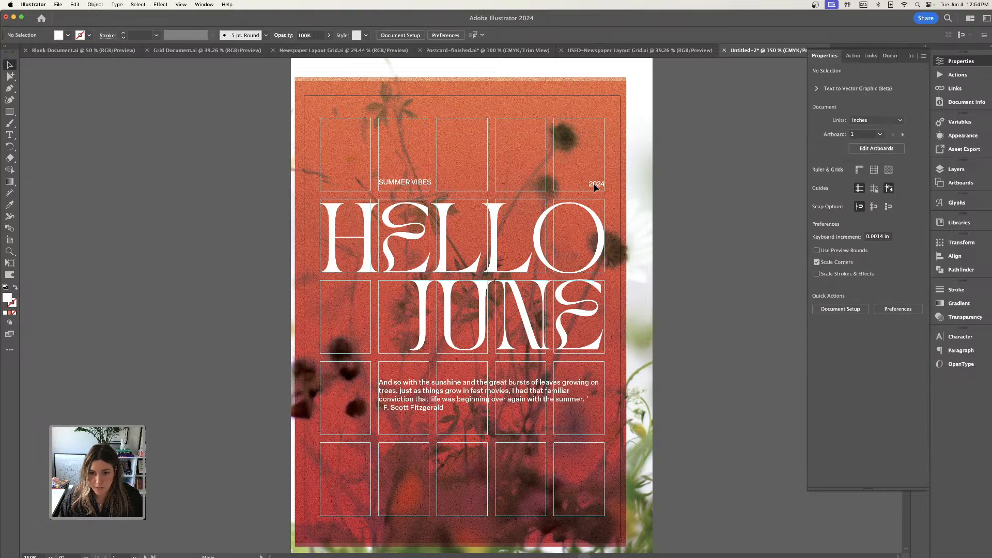
pyautogui.keyDown('shift'); pyautogui.click(431, 189); pyautogui.keyUp('shift')
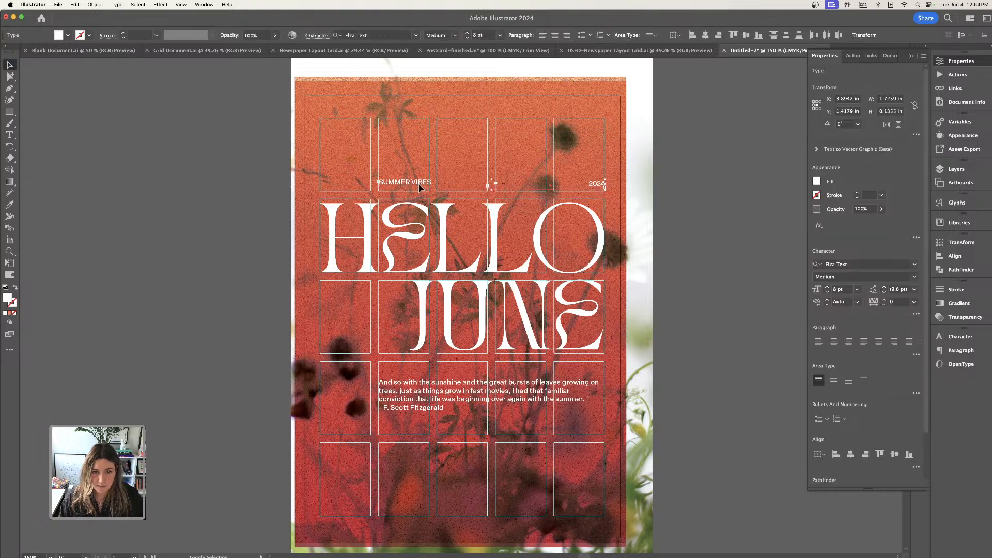
pyautogui.click(880, 454)
pyautogui.click(154, 171)
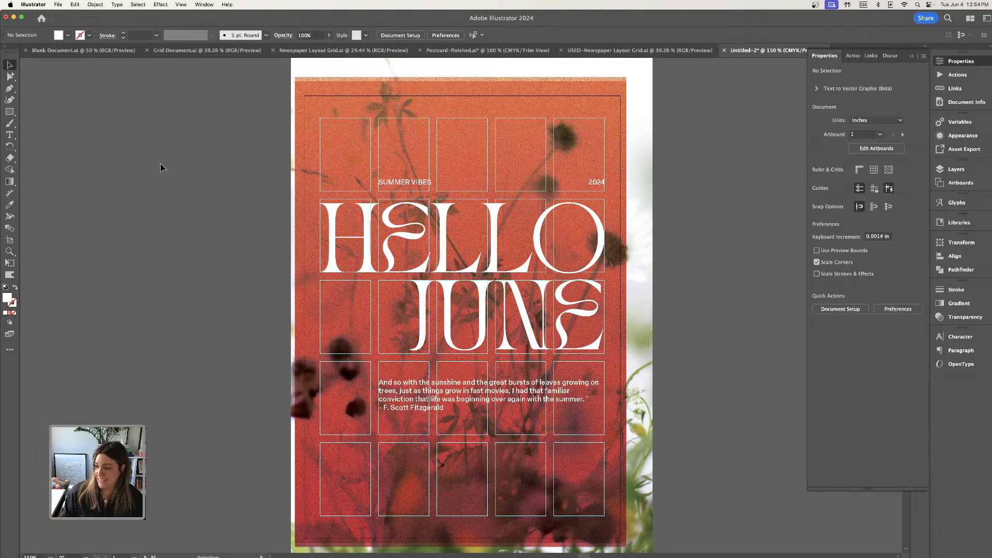
# Preview the poster in Trim View without guides or bleed and examine the full layout at 150% zoom.
pyautogui.press('super+1')
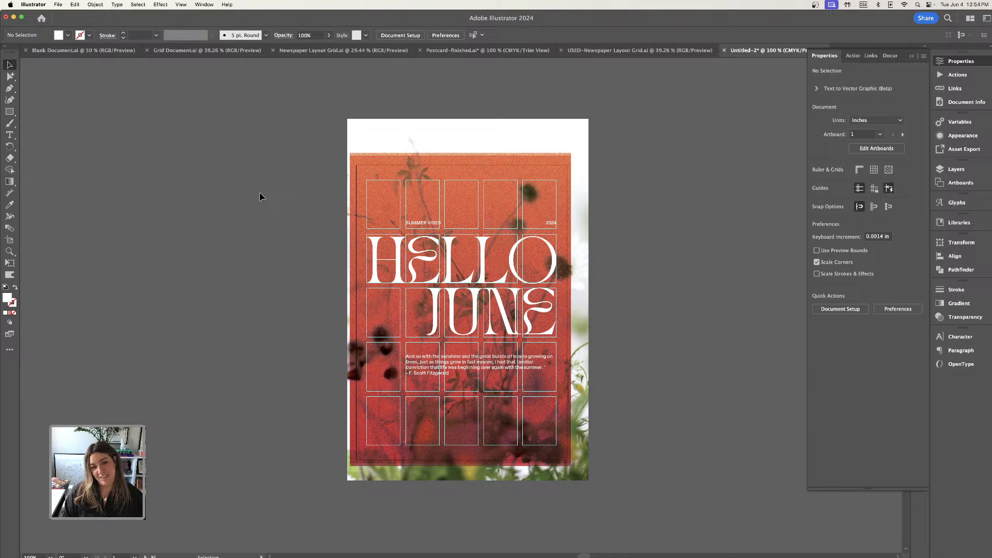
pyautogui.scroll(-2, 260, 196)
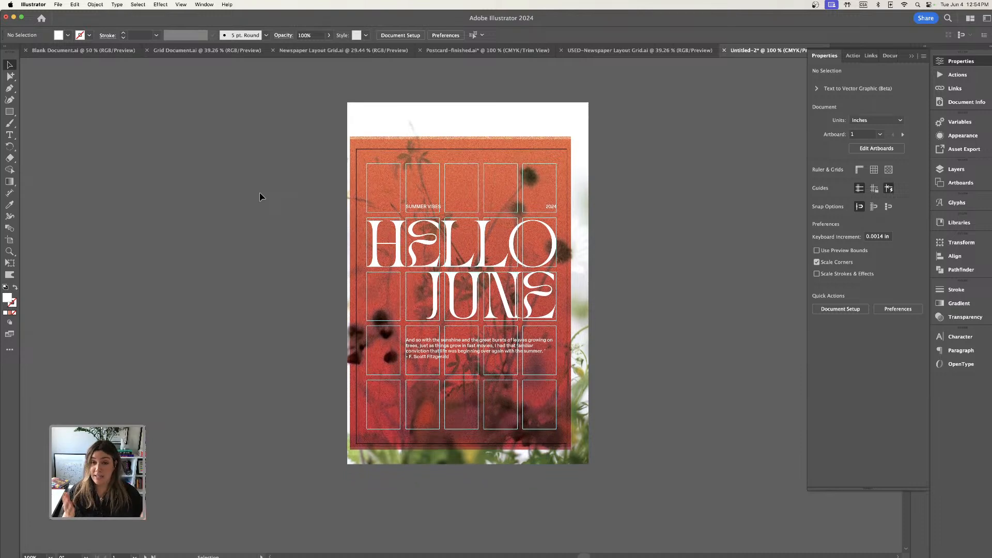
pyautogui.click(177, 6)
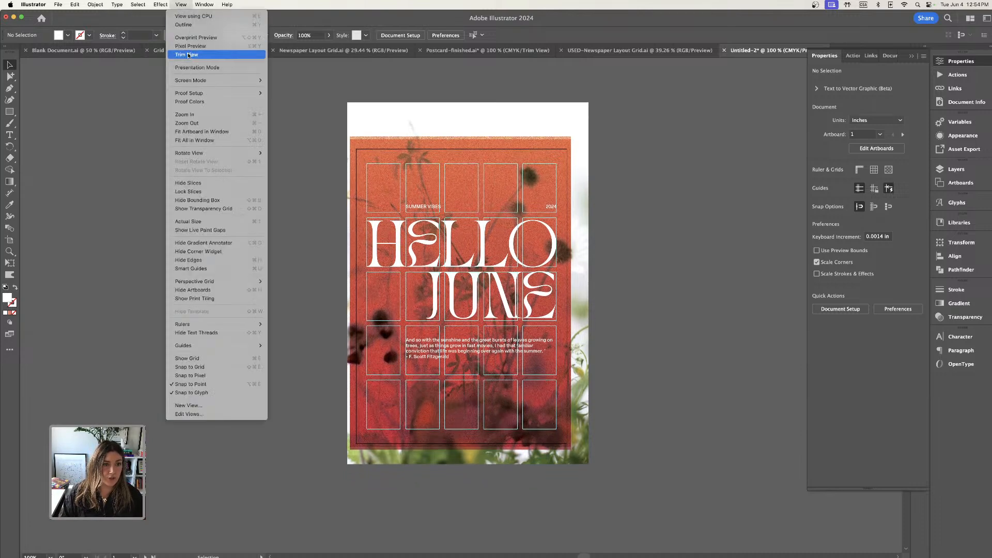
pyautogui.click(199, 113)
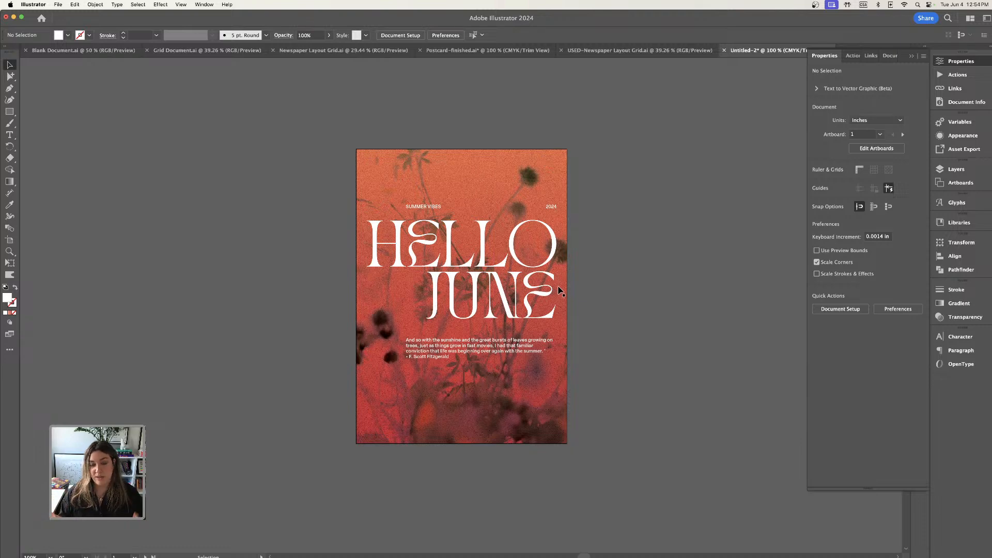
pyautogui.press('super+equal')
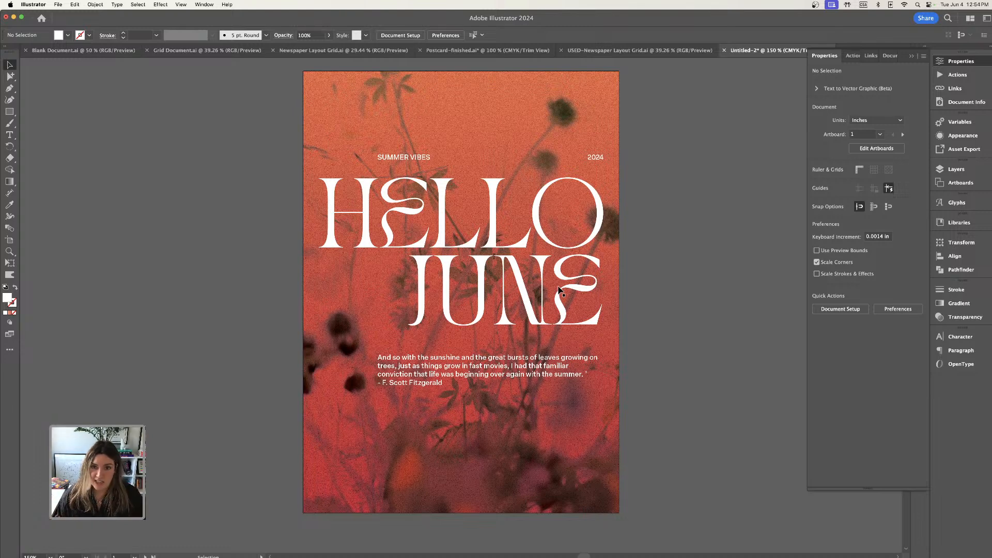
# Review the Grid Document, the Newspaper Layout Grid and the finished postcard design in the other open documents.
pyautogui.click(153, 50)
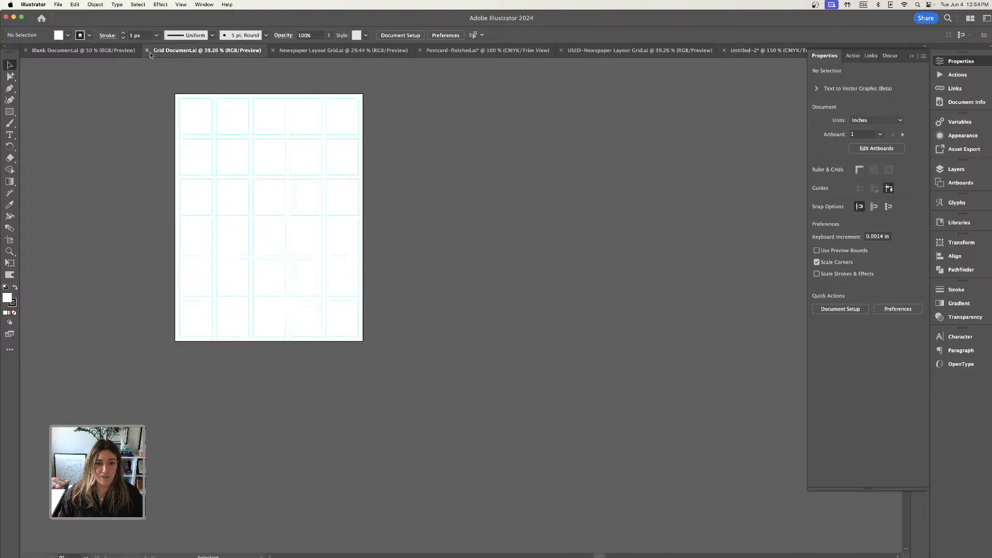
pyautogui.click(321, 52)
pyautogui.click(450, 50)
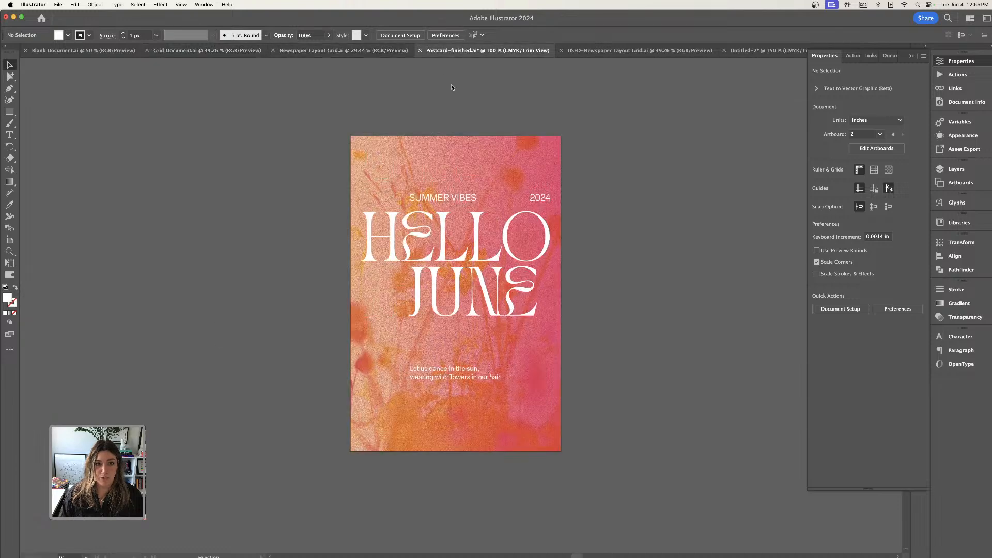
pyautogui.scroll(2, 514, 155)
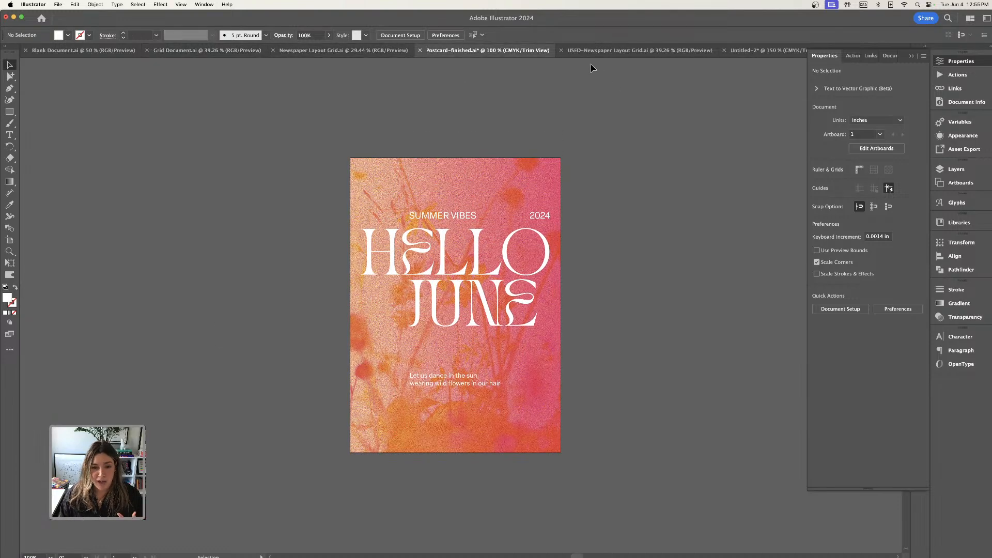
# Examine how the headline, subheading and body text sit on the grid in the USED-Newspaper Layout Grid document.
pyautogui.click(610, 50)
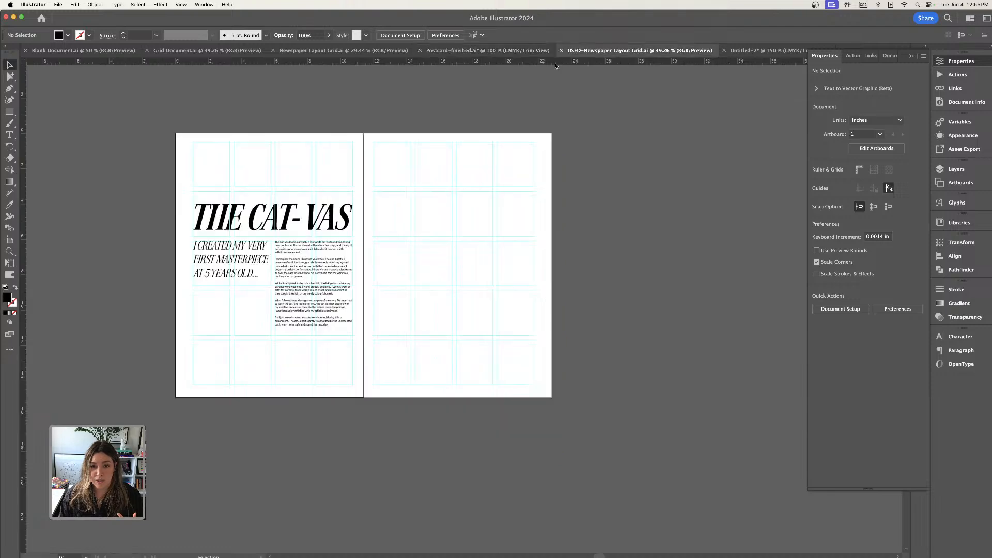
pyautogui.press('super+equal')
pyautogui.moveTo(373, 168); pyautogui.dragTo(578, 197)
pyautogui.press('super+equal')
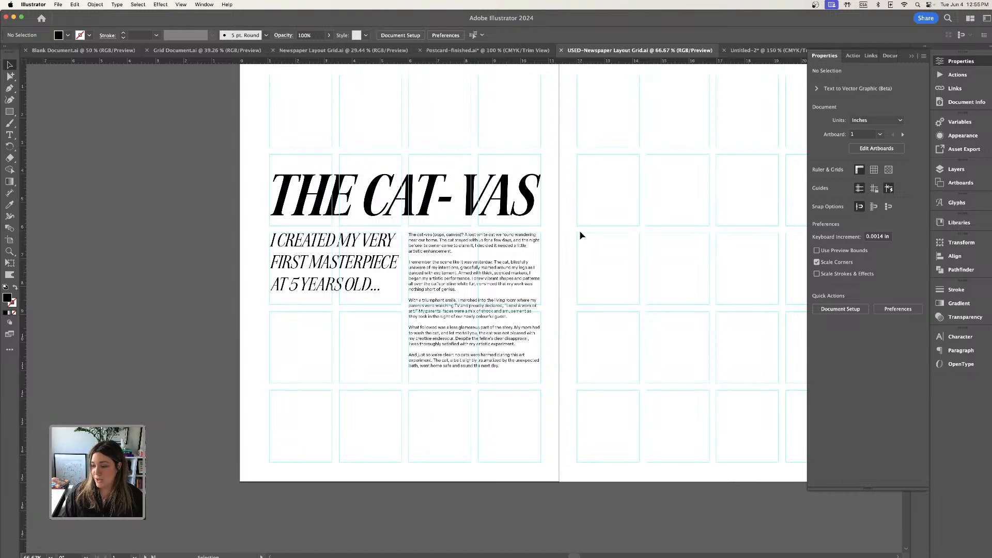
pyautogui.press('super+Tab')
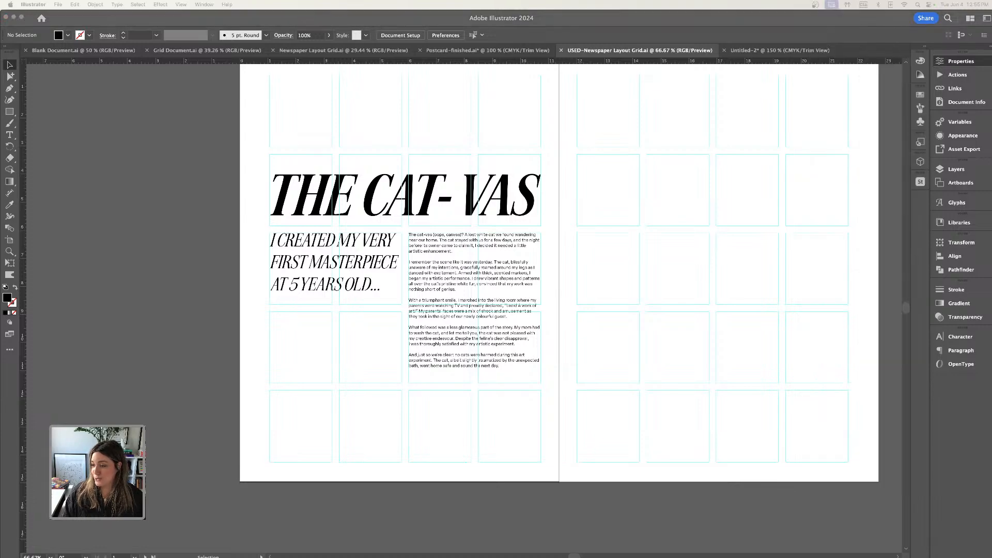